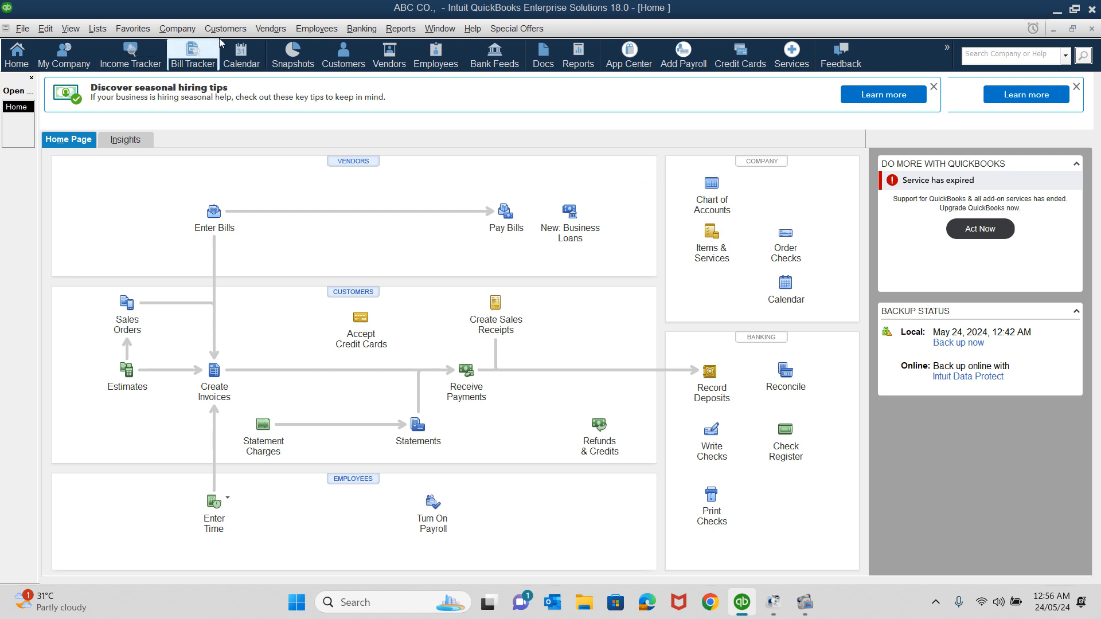
Open the Chart of Accounts and narrow its Name column.
left_click(179, 28)
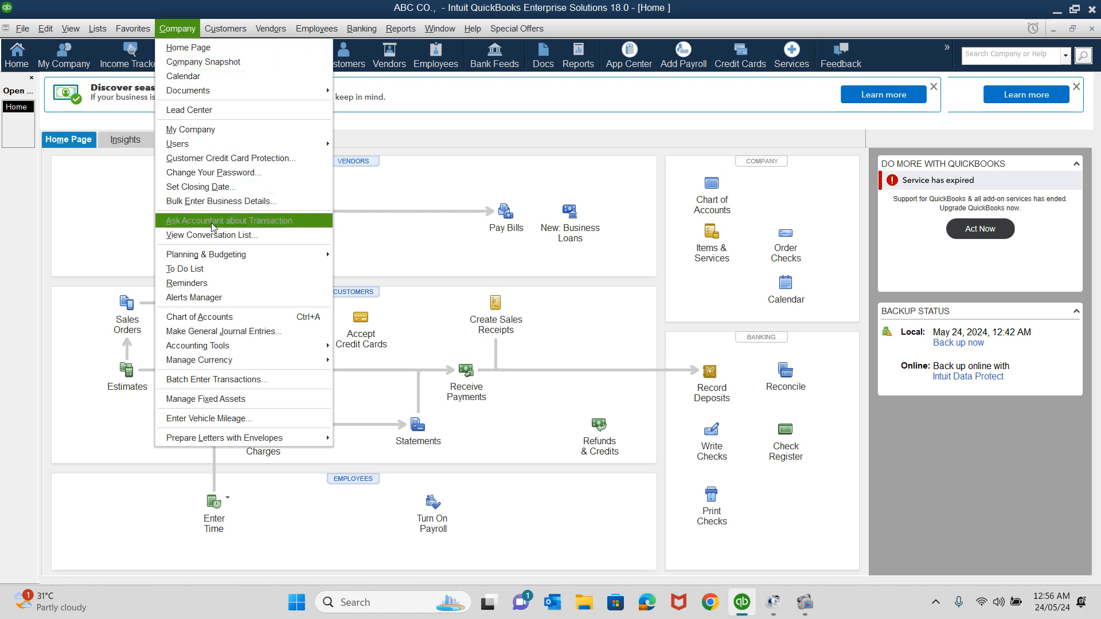
mouse_move(214, 255)
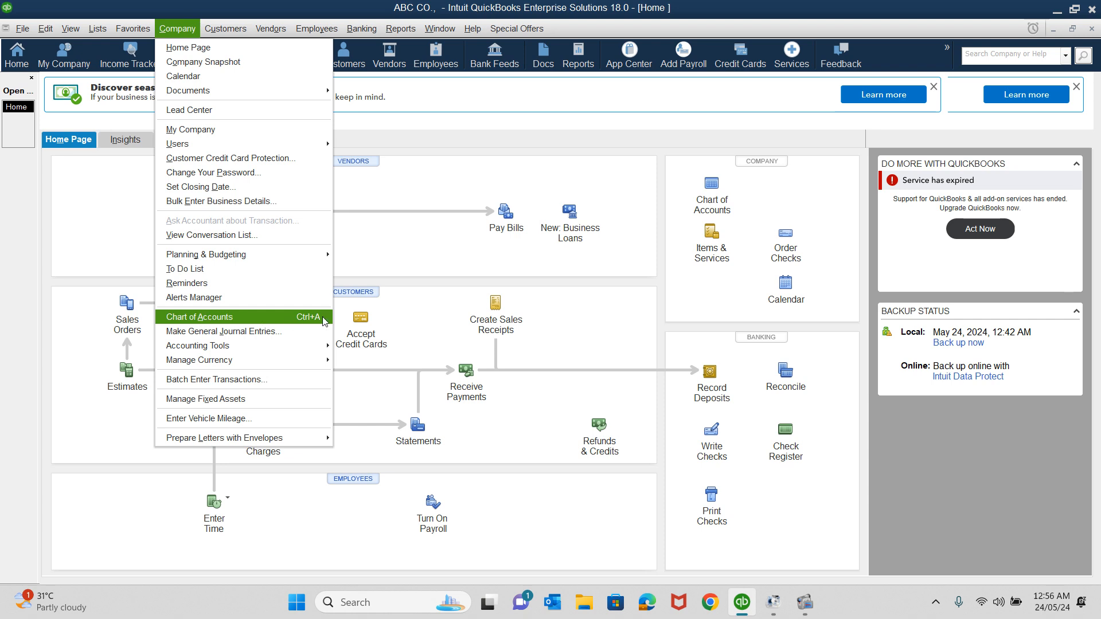
left_click(414, 254)
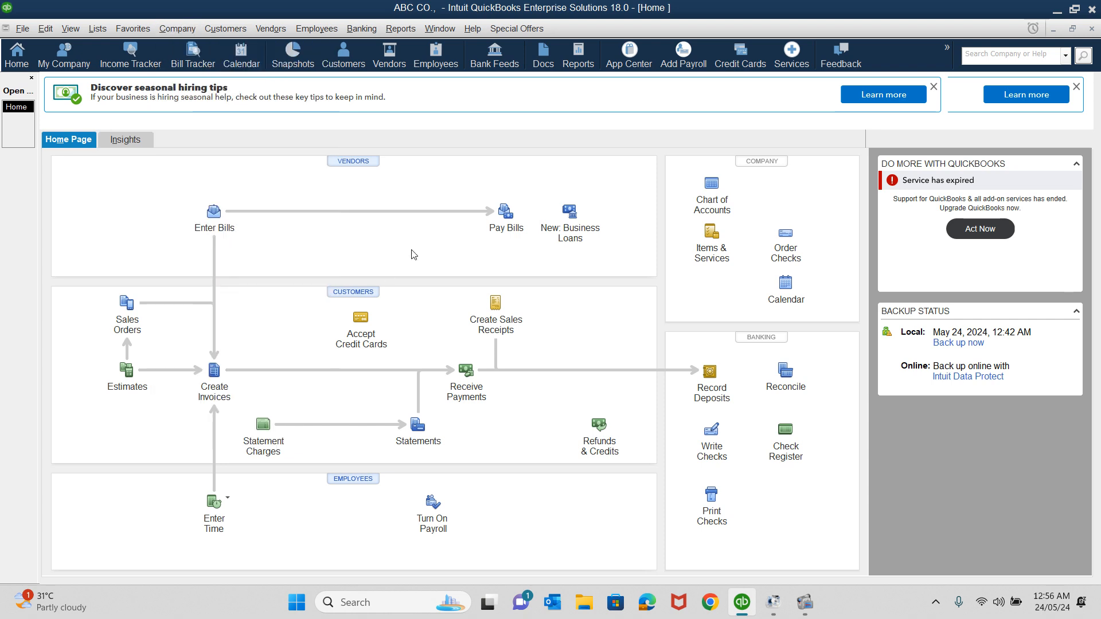
left_click(717, 189)
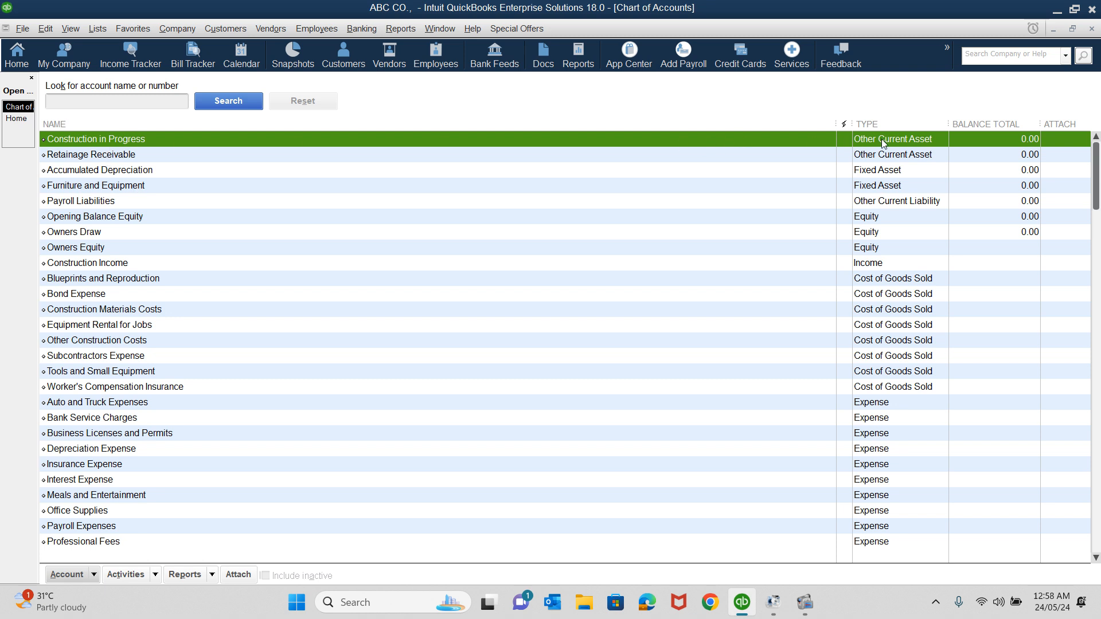
left_click_drag(837, 122, 403, 154)
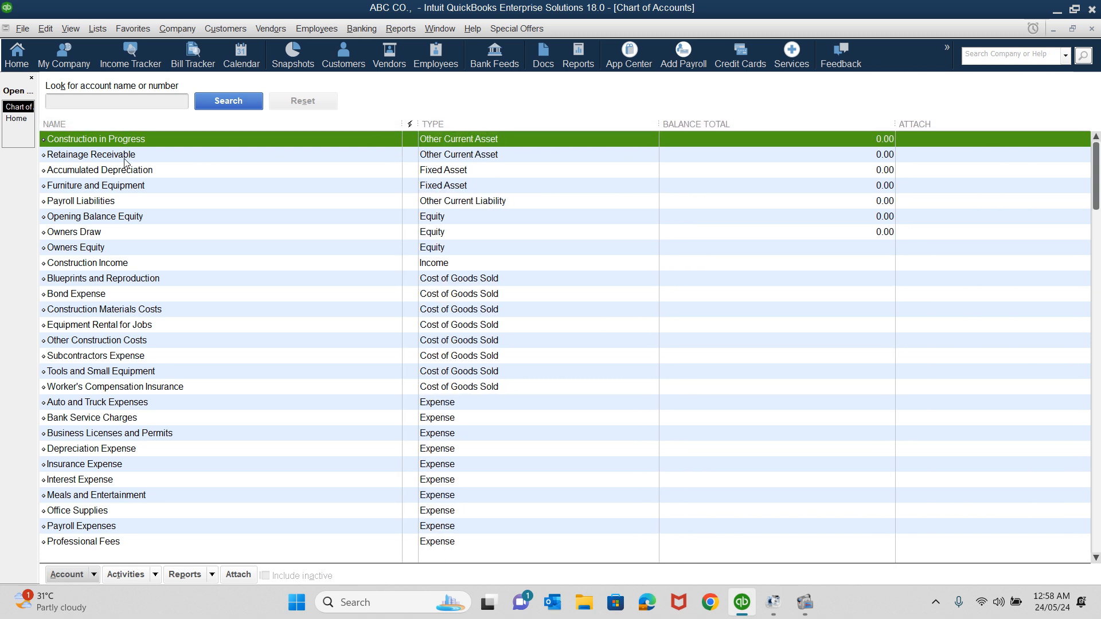
Examine the preset accounts and their types throughout the Chart of Accounts.
left_click(92, 159)
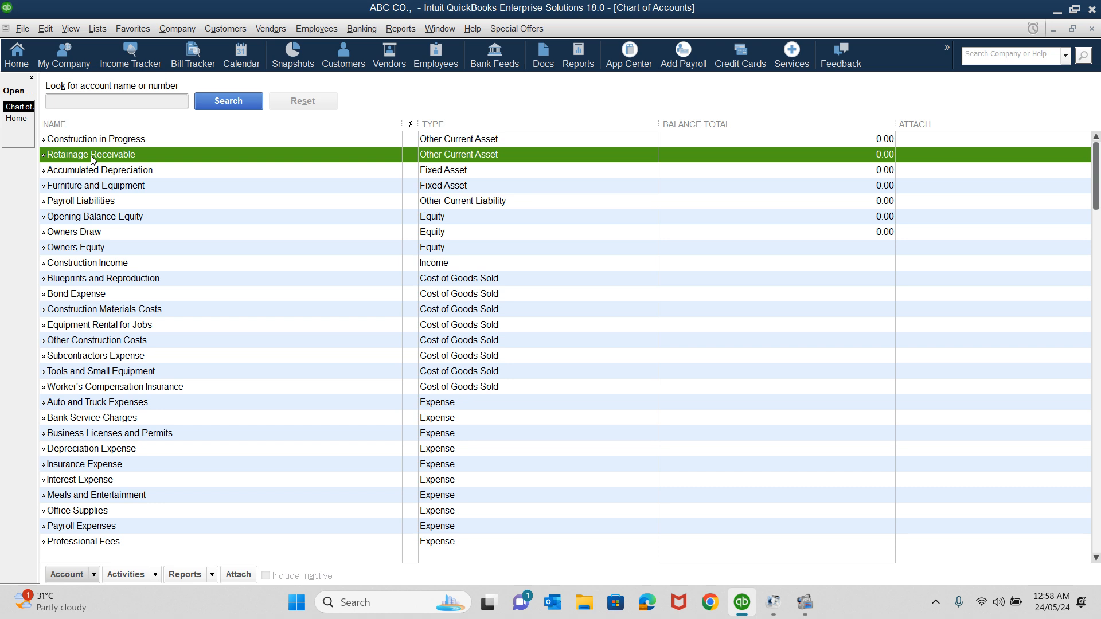
left_click(96, 175)
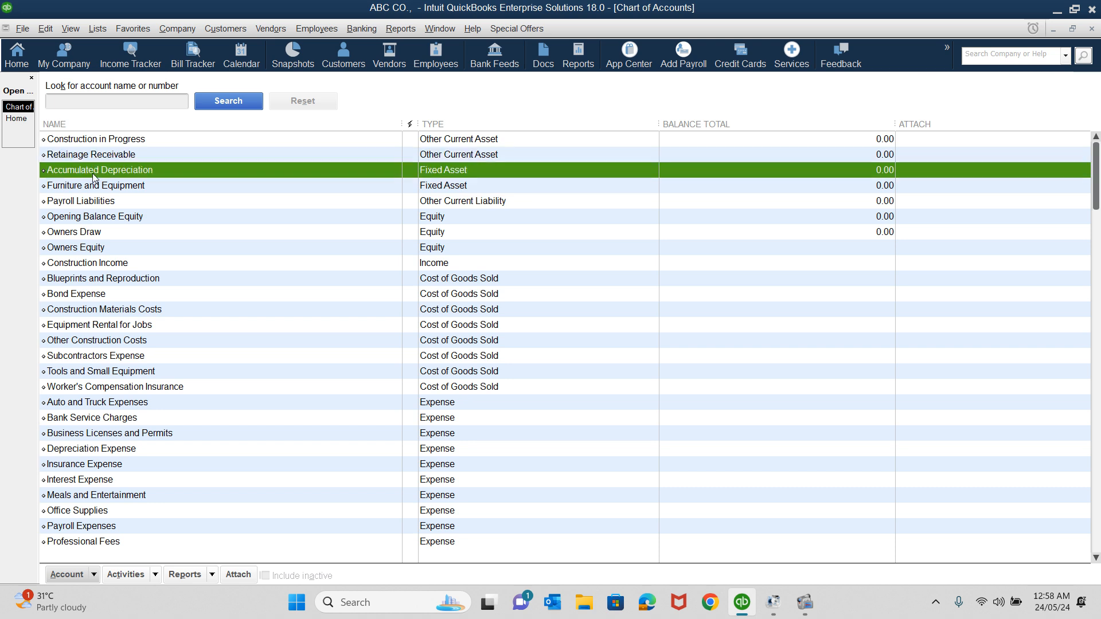
left_click(95, 187)
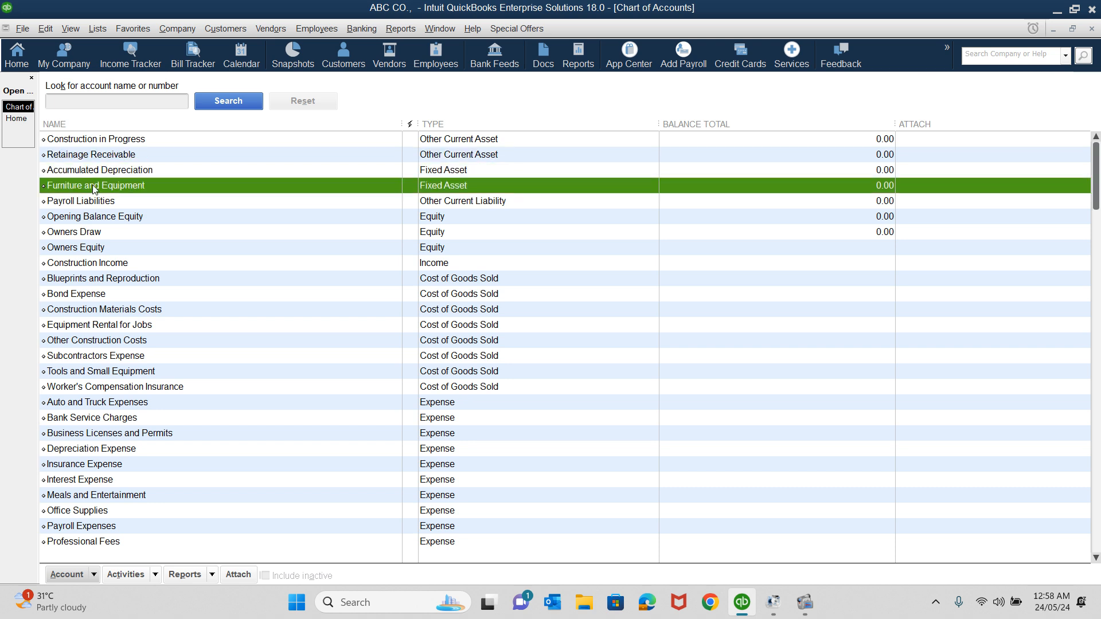
left_click(94, 202)
left_click(94, 219)
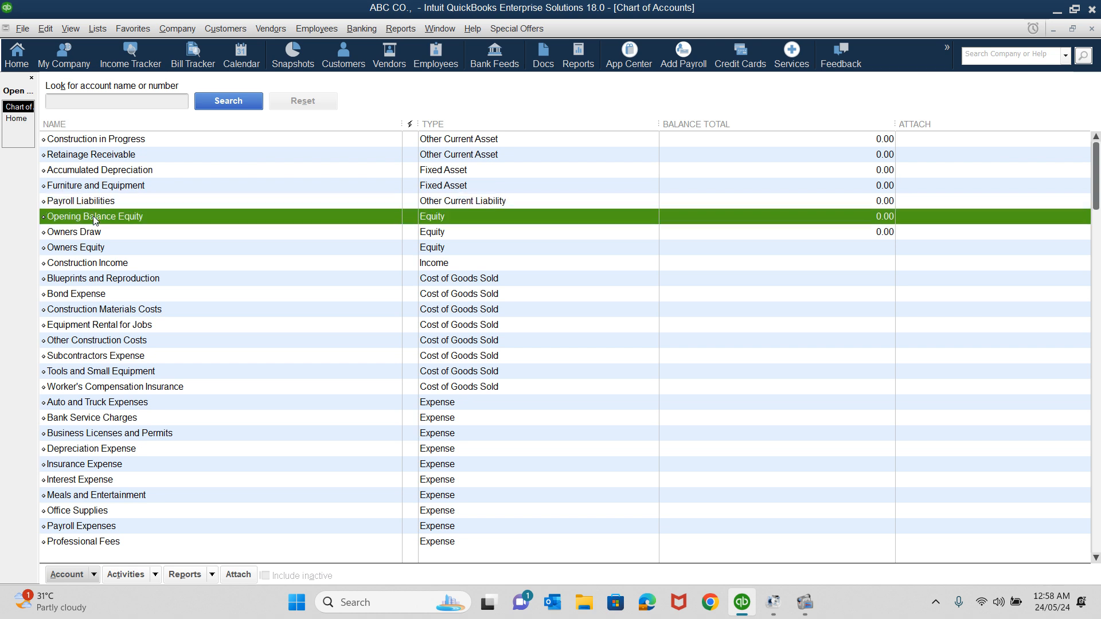
left_click(89, 232)
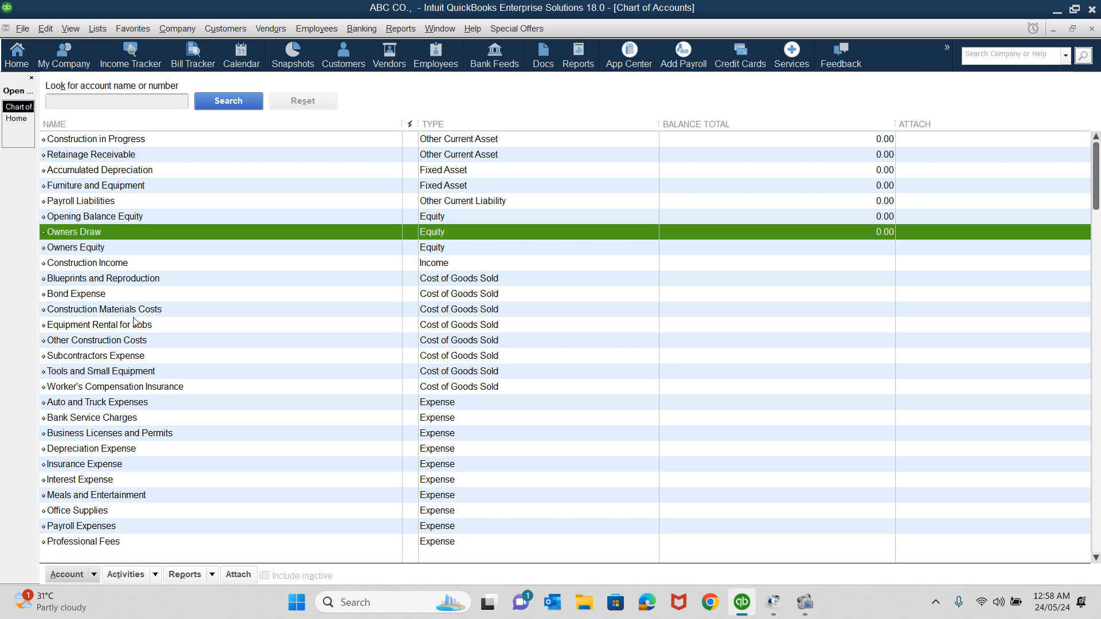
scroll(135, 322, "down", 2)
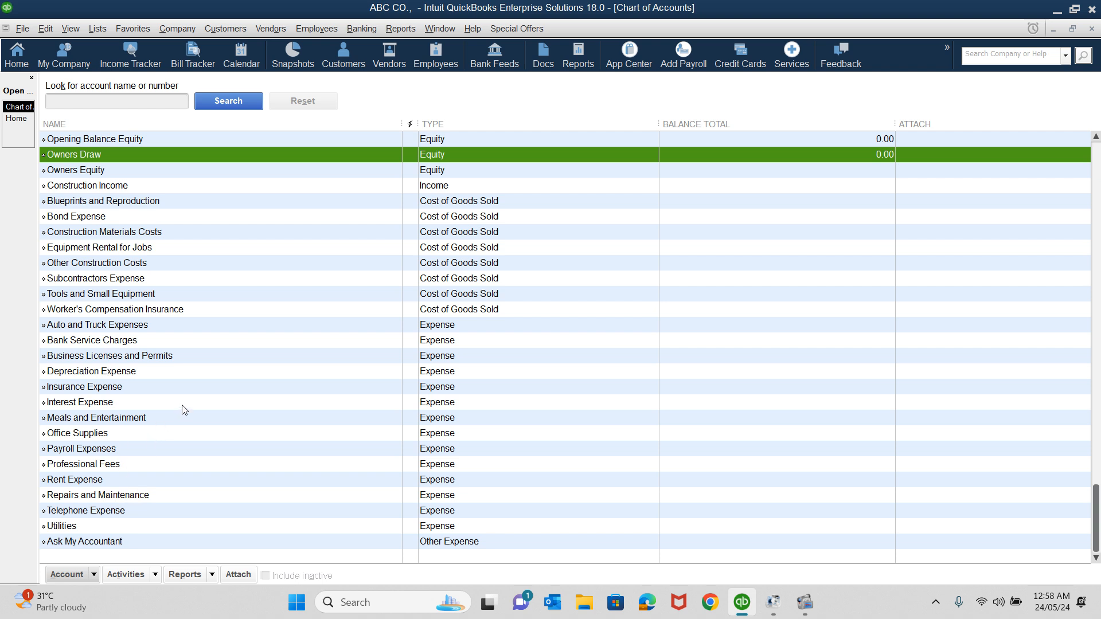
scroll(184, 410, "up", 2)
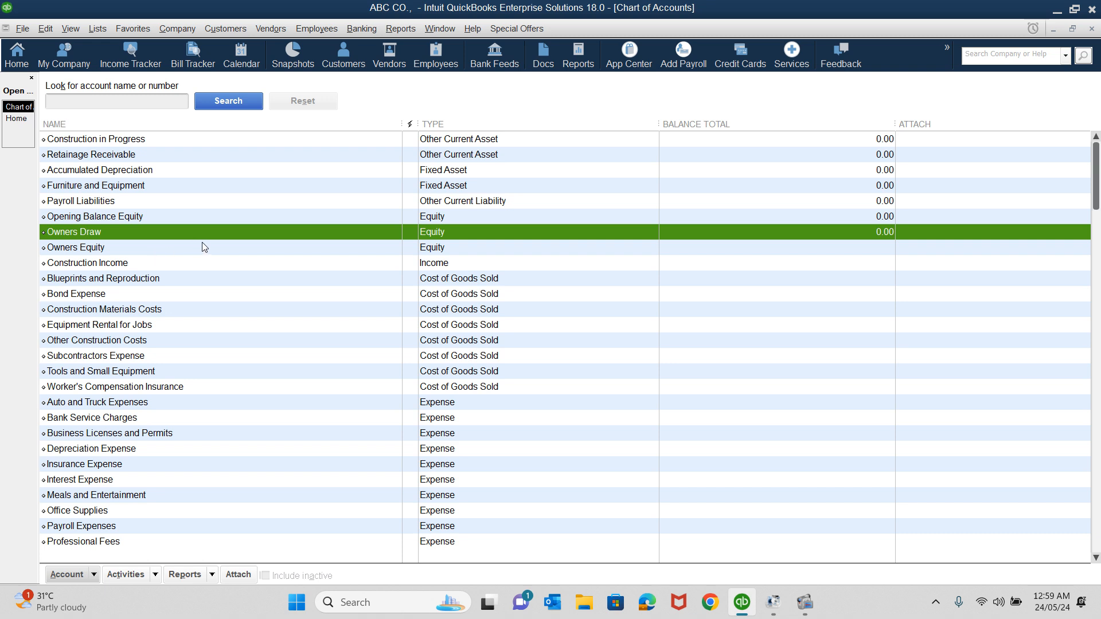
Start adding a new account to the Chart of Accounts with Bank as its account type.
right_click(293, 156)
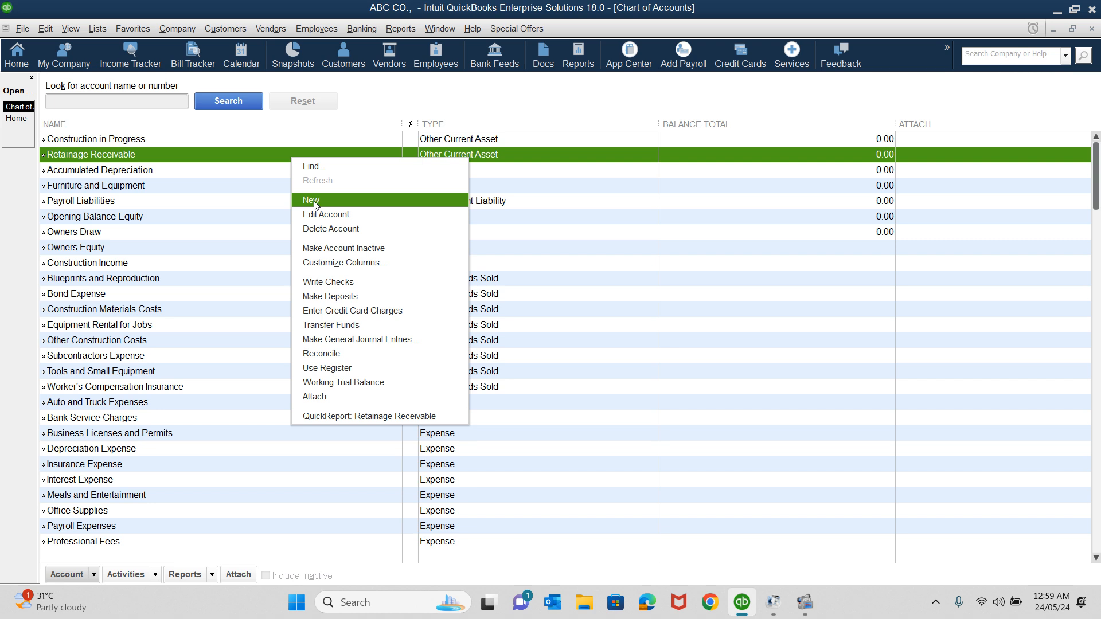
left_click(315, 205)
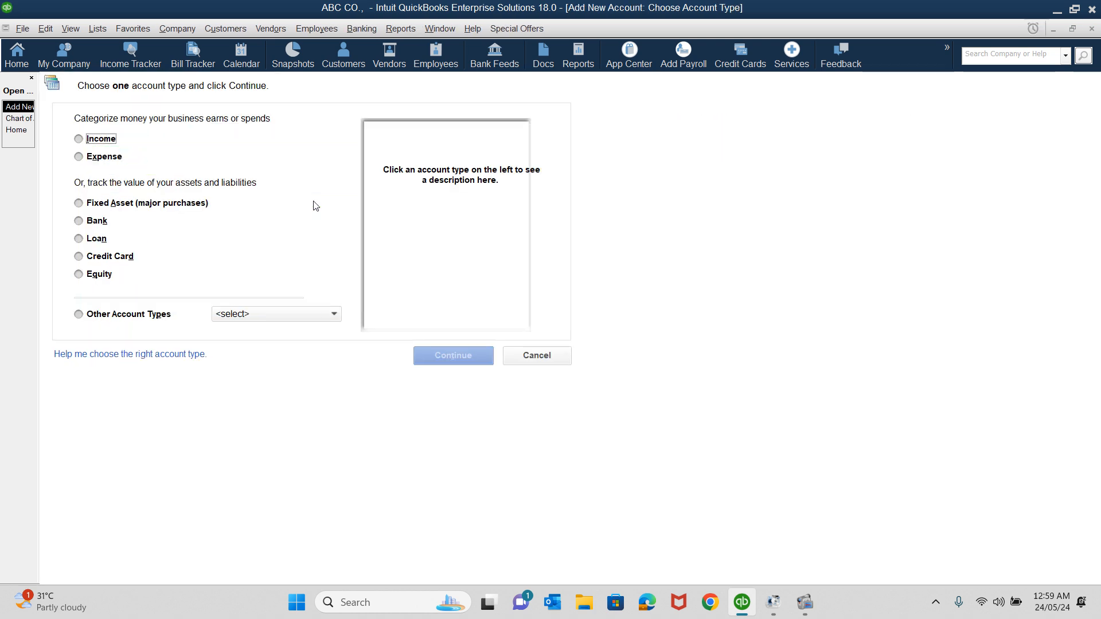
left_click(99, 225)
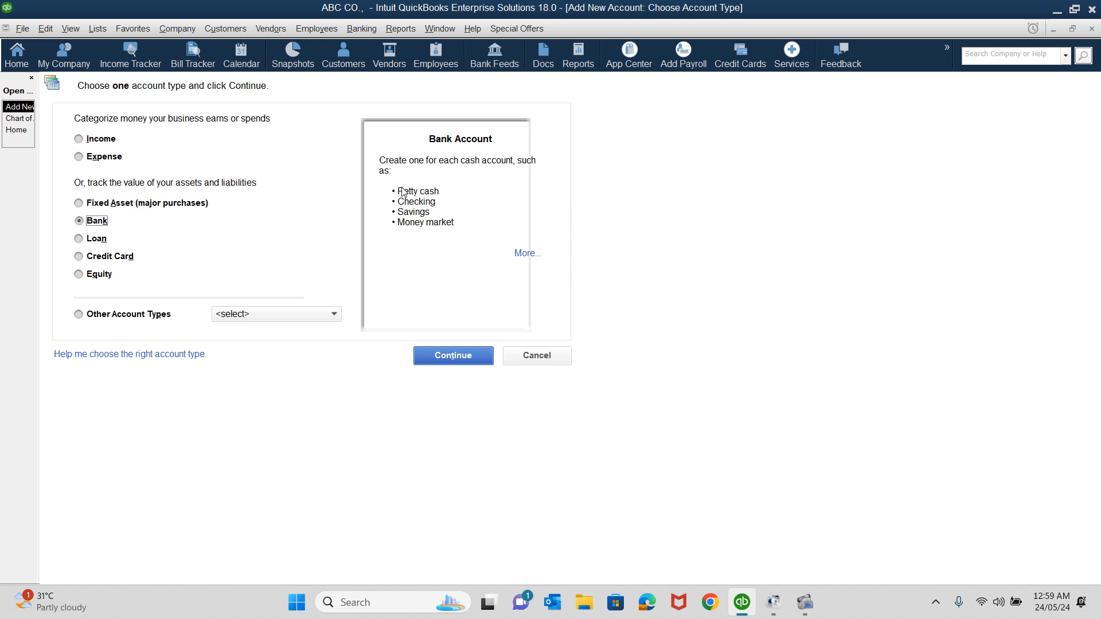
left_click(445, 359)
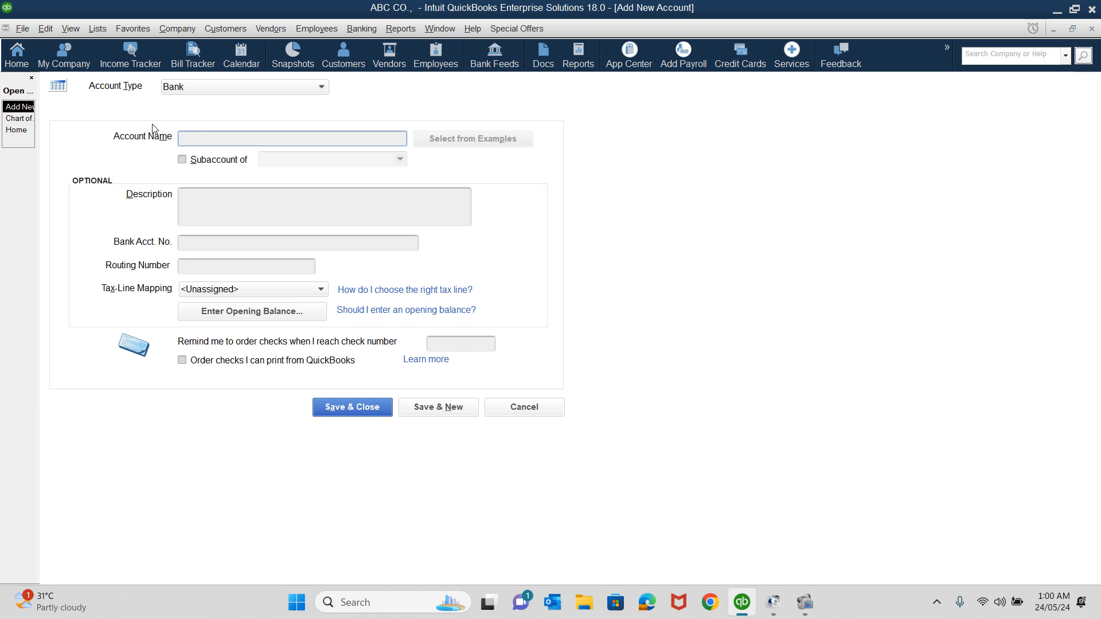
left_click(174, 91)
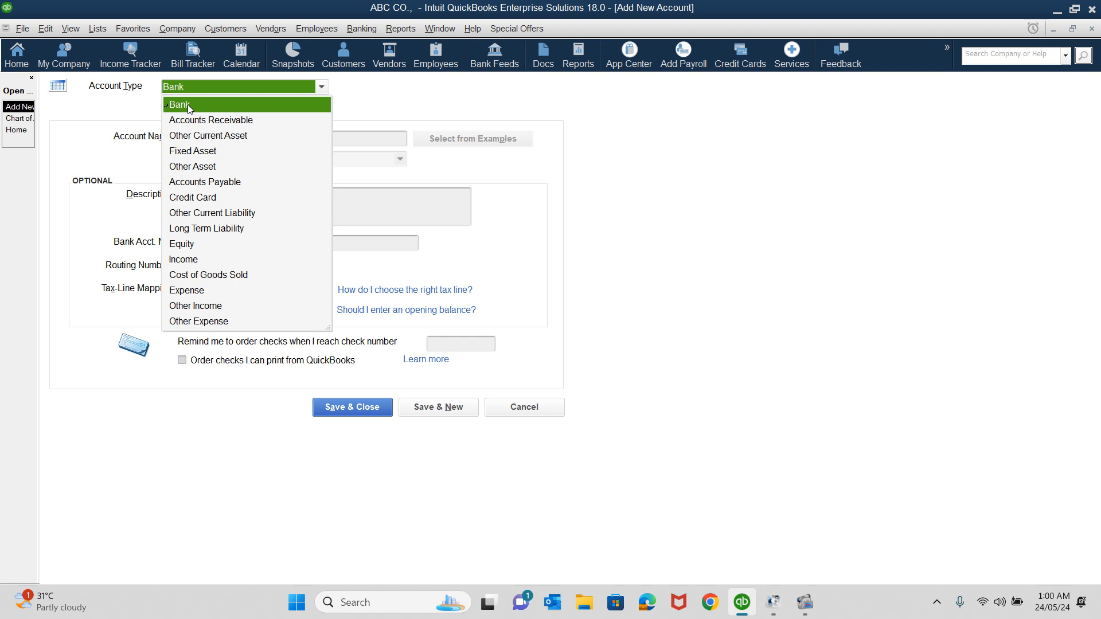
left_click(187, 105)
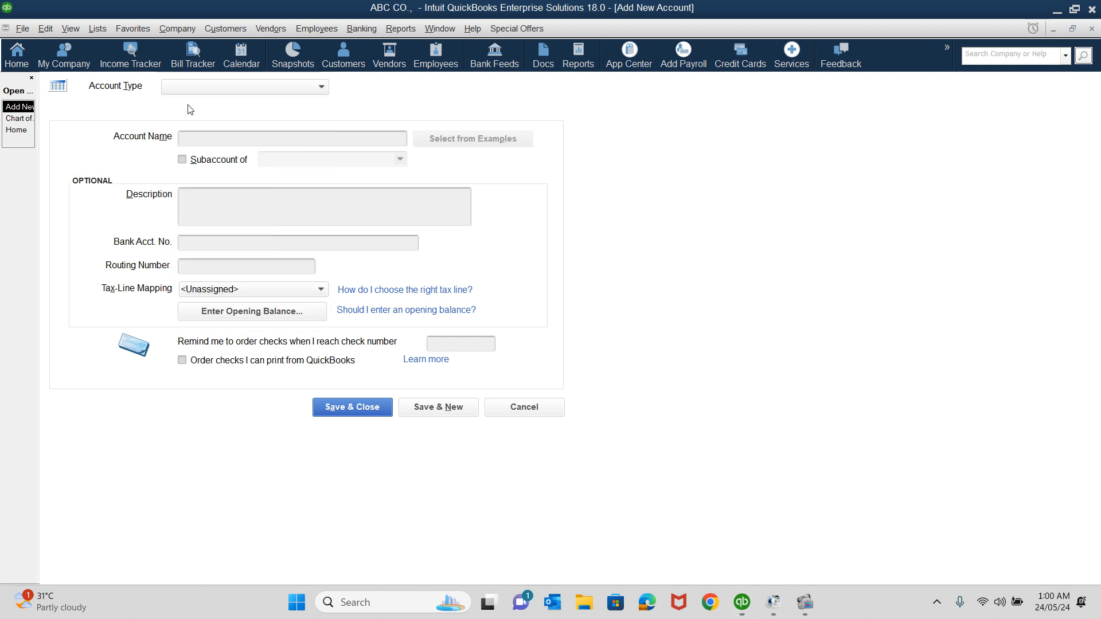
Name the new bank account "Cash (petty cash) ABC" and mark it as a subaccount.
left_click(197, 140)
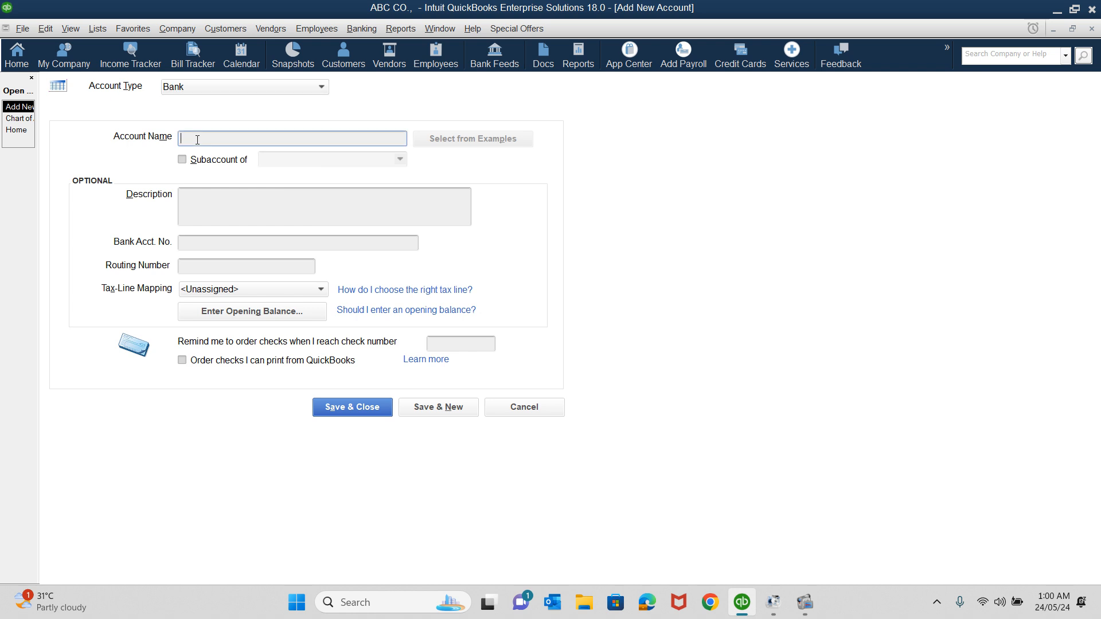
type("c")
key("BackSpace")
type("Cash (petty cash) ABC")
left_click(193, 161)
left_click(269, 161)
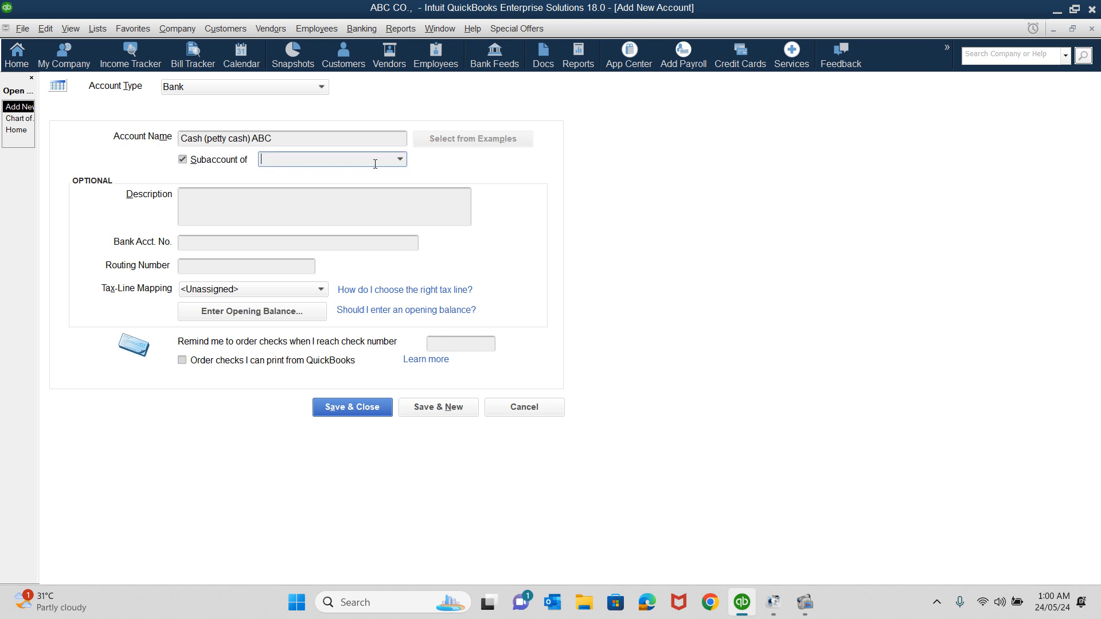
Add a new parent account of type Bank for the subaccount and name it "PETTY CASH".
left_click(400, 160)
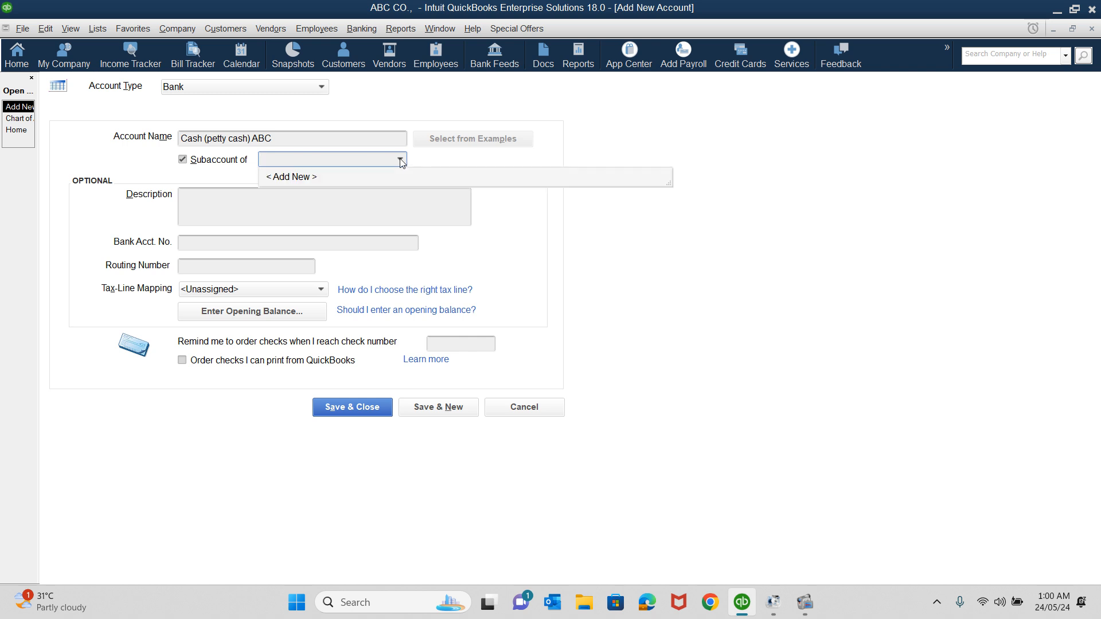
left_click(291, 177)
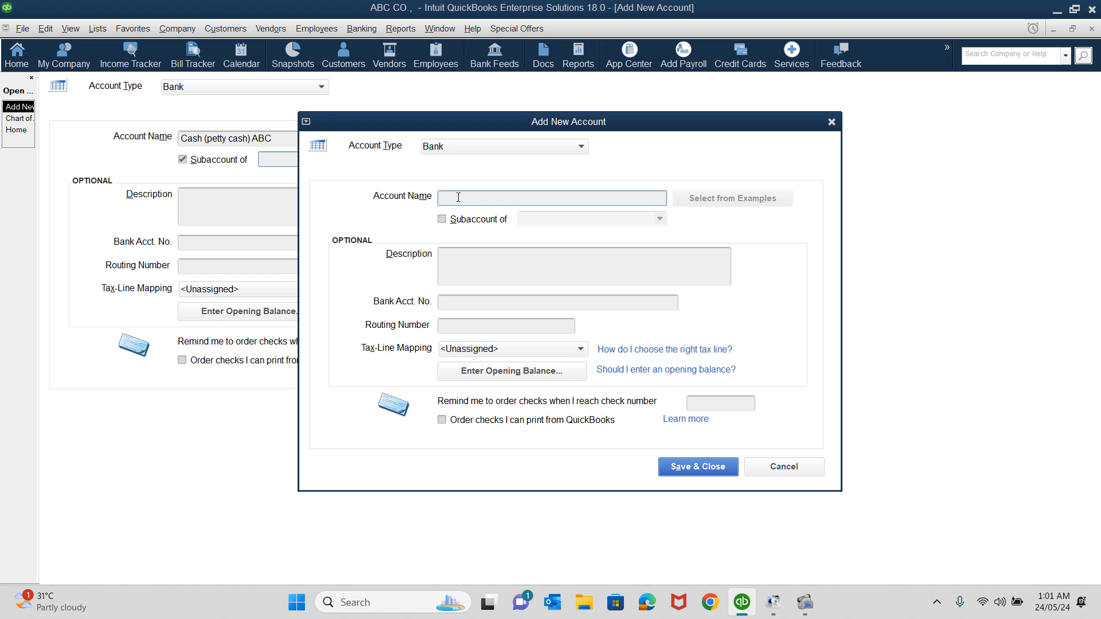
type("PETTY CASH")
left_click(473, 219)
left_click(570, 220)
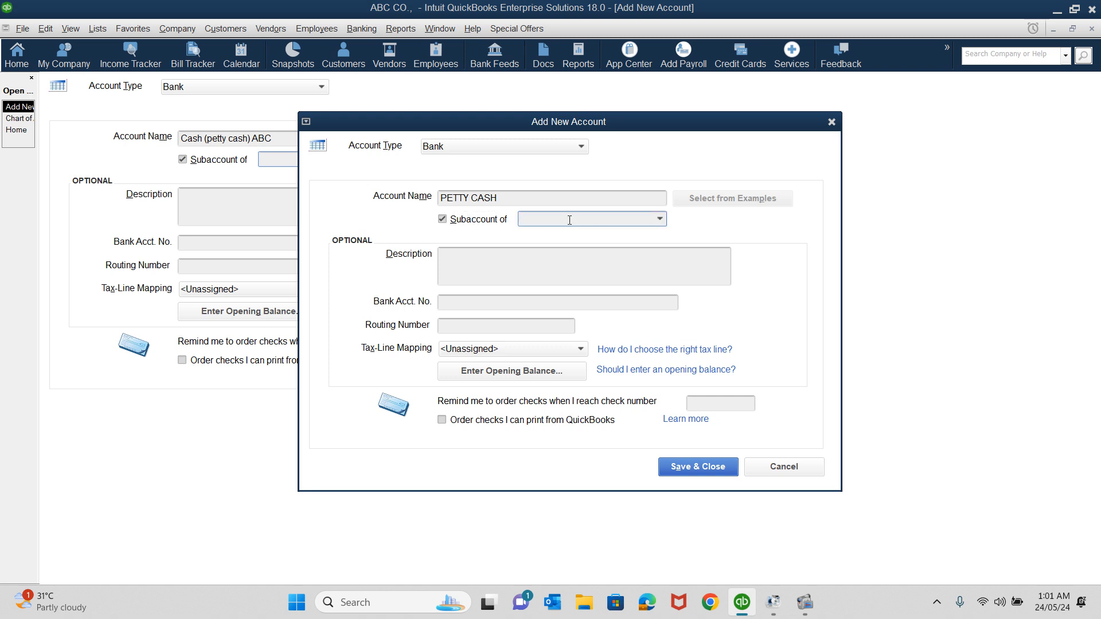
type("CQ")
left_click_drag(568, 220, 474, 212)
key("BackSpace")
left_click(473, 214)
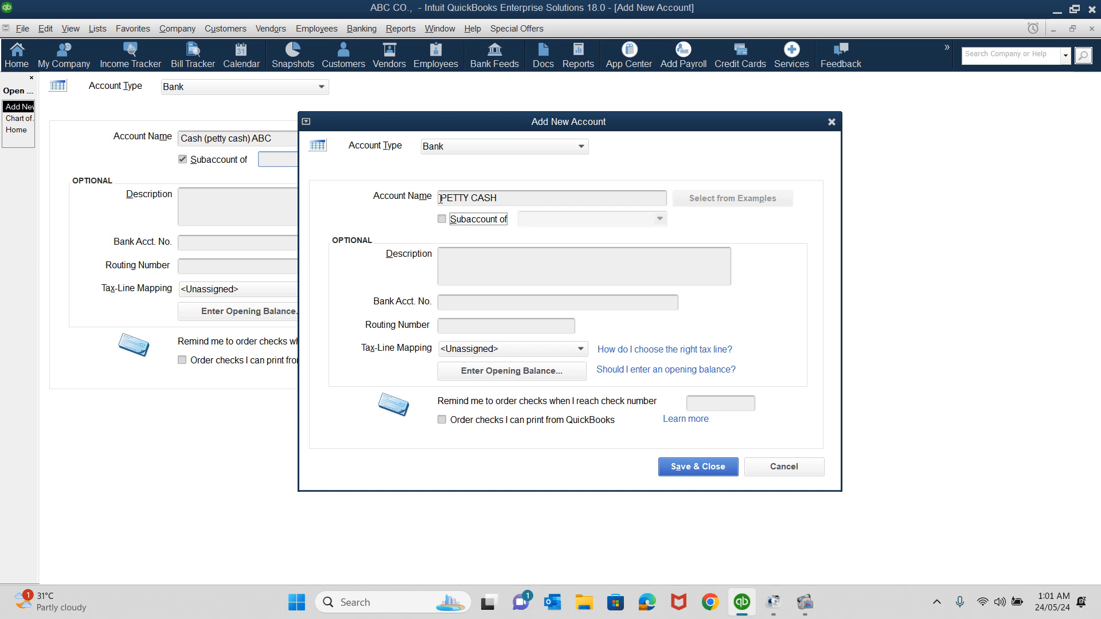
Save the parent account and choose PETTY CASH as the account that Cash (petty cash) ABC belongs under.
left_click(682, 468)
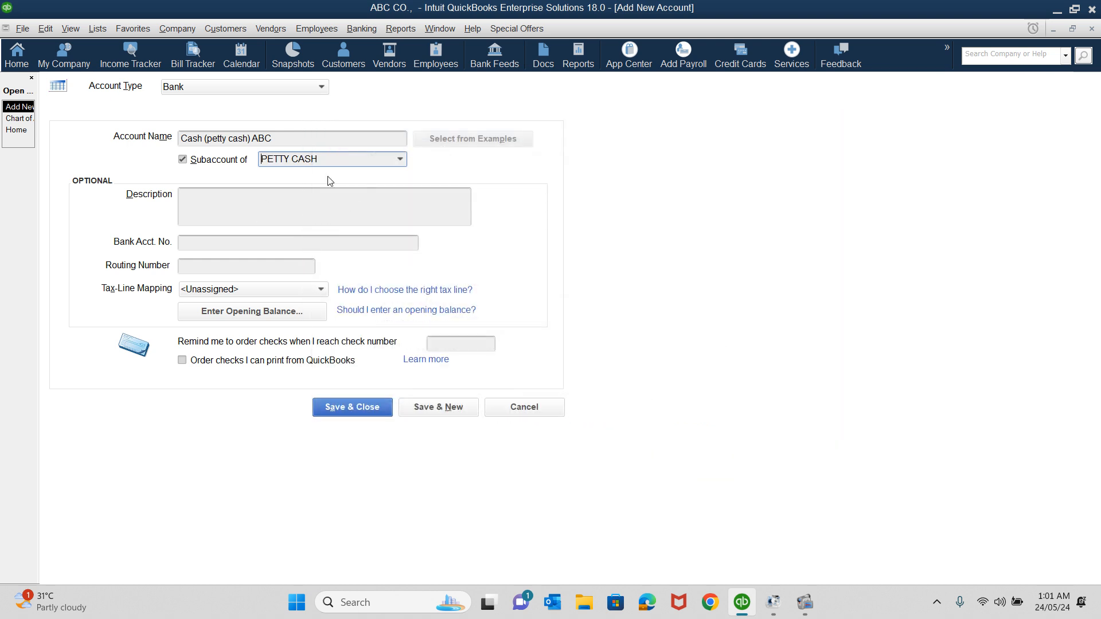
left_click_drag(329, 159, 200, 162)
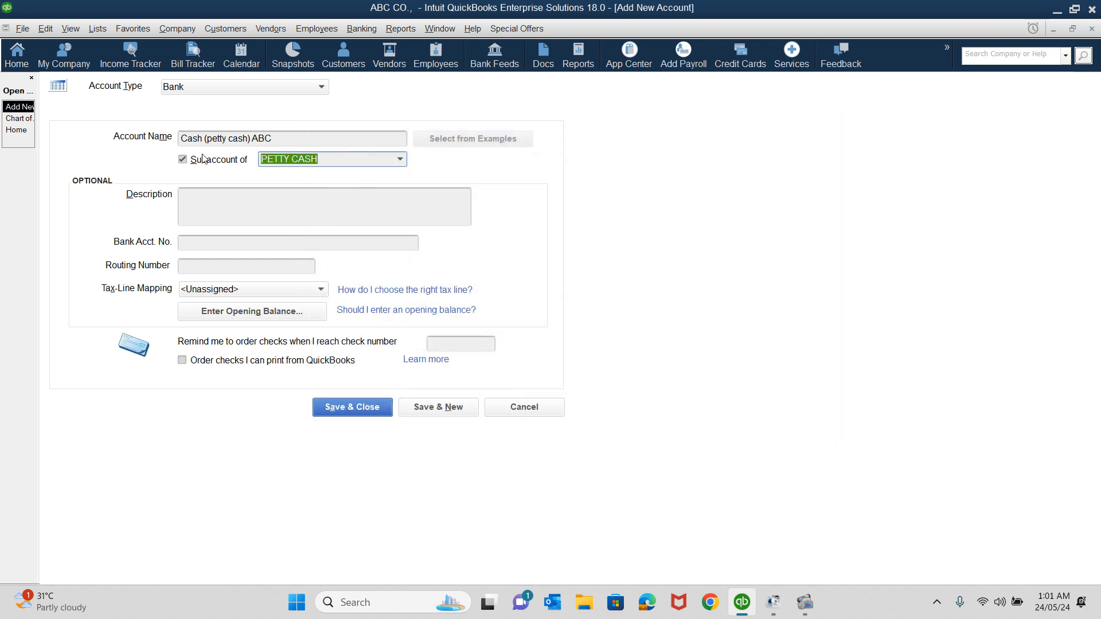
key("BackSpace")
type("PE")
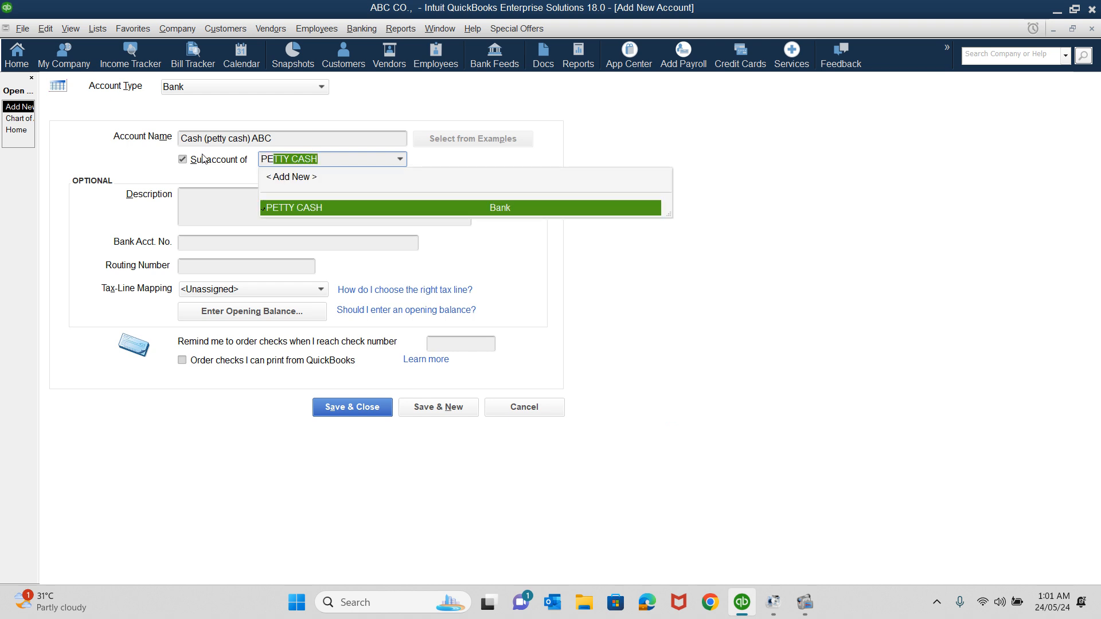
left_click(296, 207)
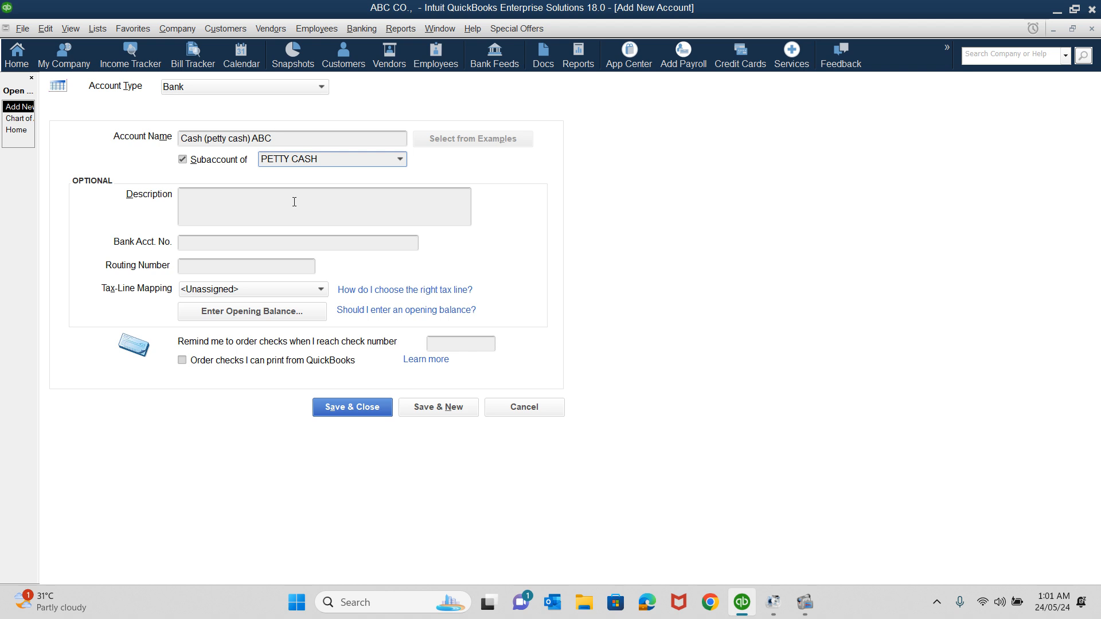
Enter the description "MR. ABC DESIGNATION UNDER MARKETING", then save the account and start another new one.
left_click(219, 201)
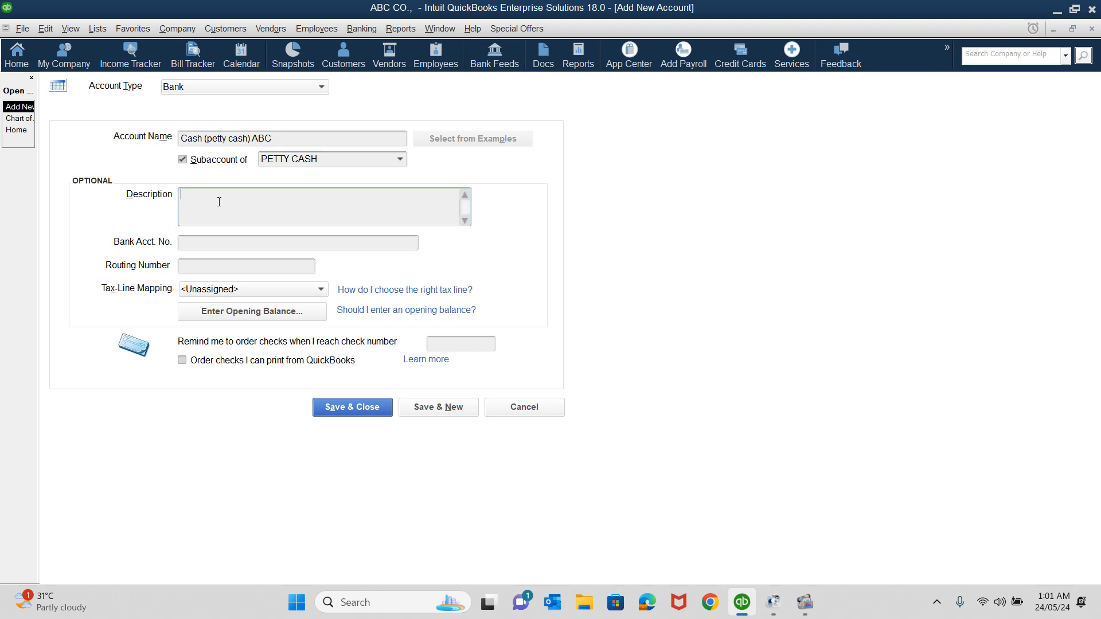
type("MR. ABC DESIGNATION UNDER MARKETING")
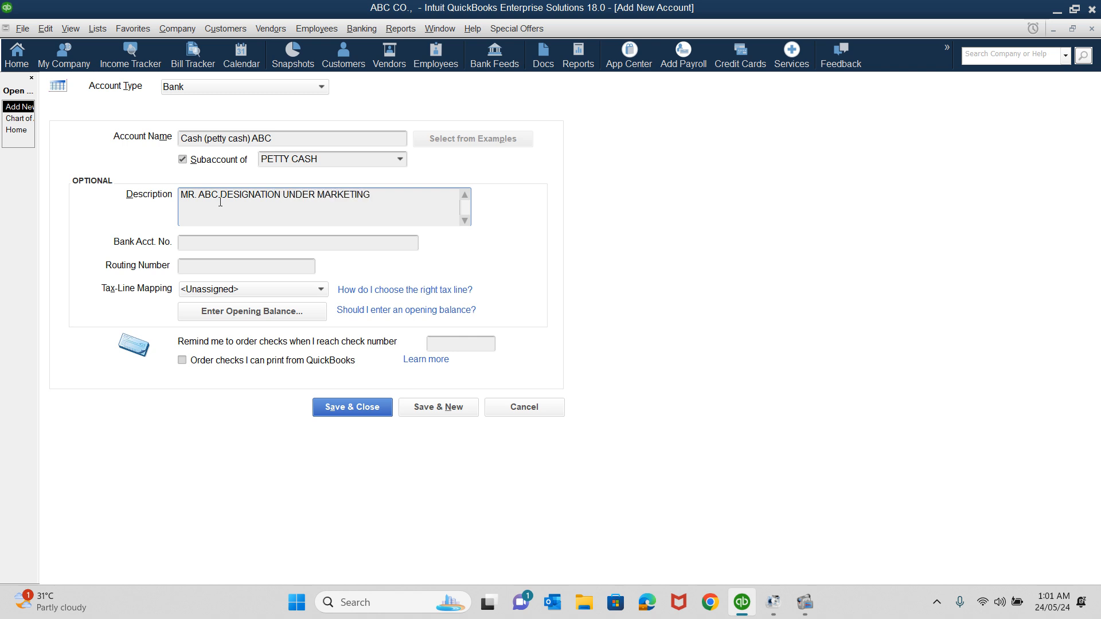
left_click(198, 248)
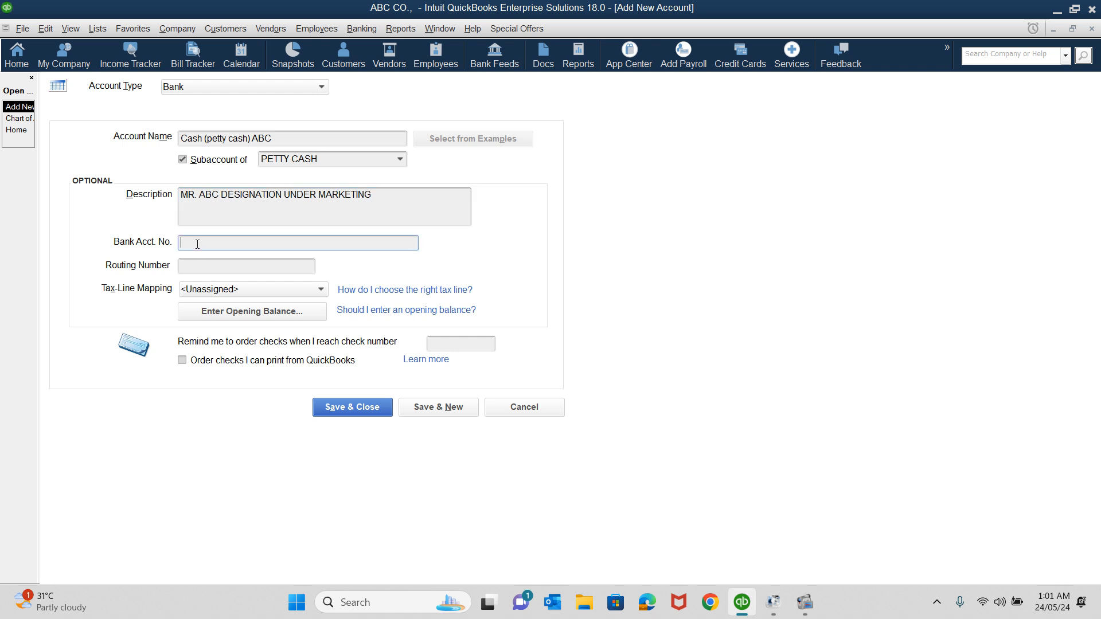
left_click(197, 266)
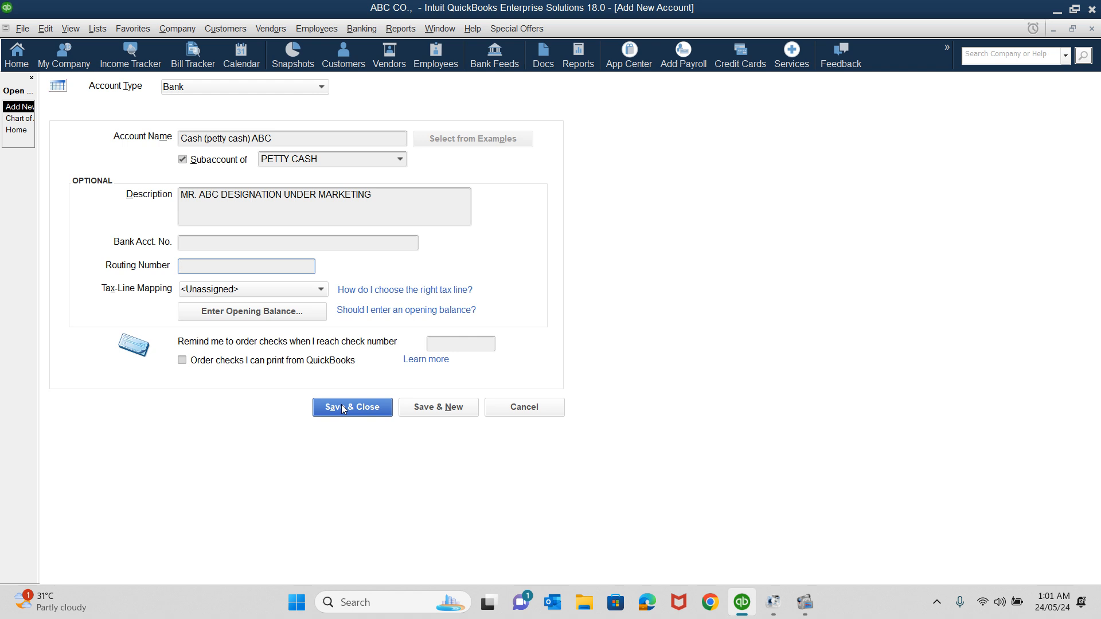
left_click(283, 139)
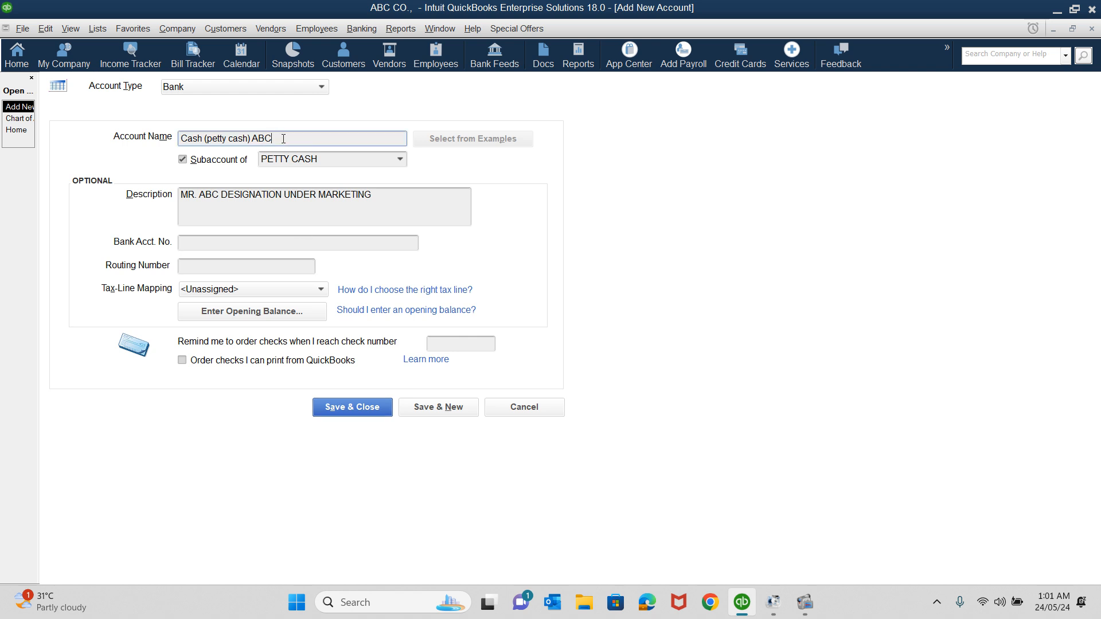
left_click(432, 409)
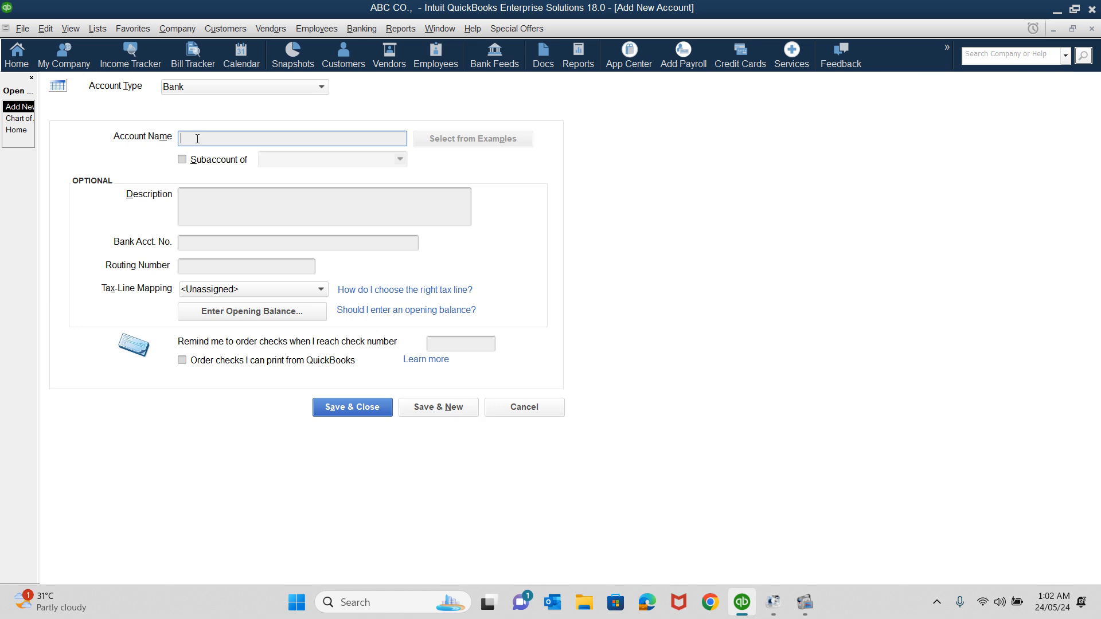
Name the new bank account "Petty cash (DEF)", make it a subaccount of PETTY CASH, and save it without setting up bank feeds.
type("Petty y cash (DEF)")
left_click(217, 160)
left_click(271, 159)
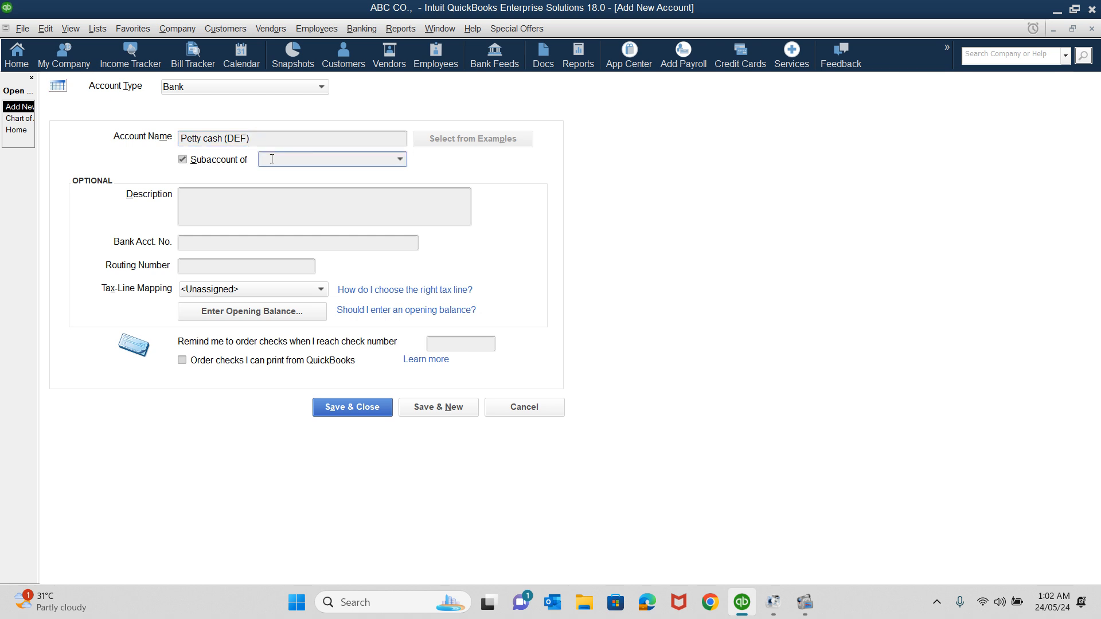
type("p")
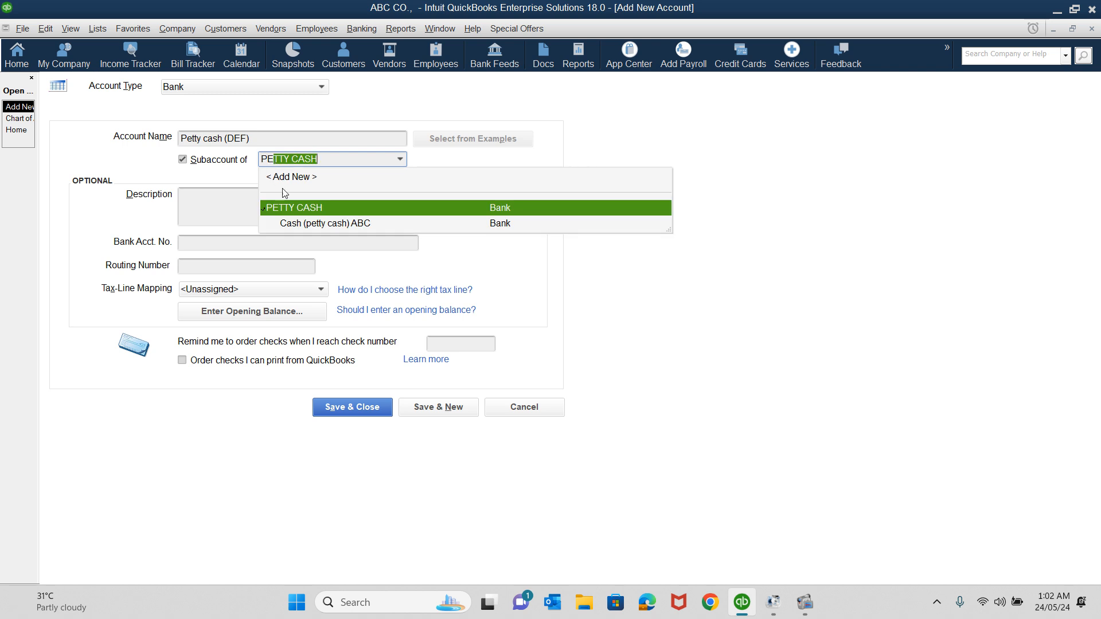
left_click(291, 205)
left_click(290, 205)
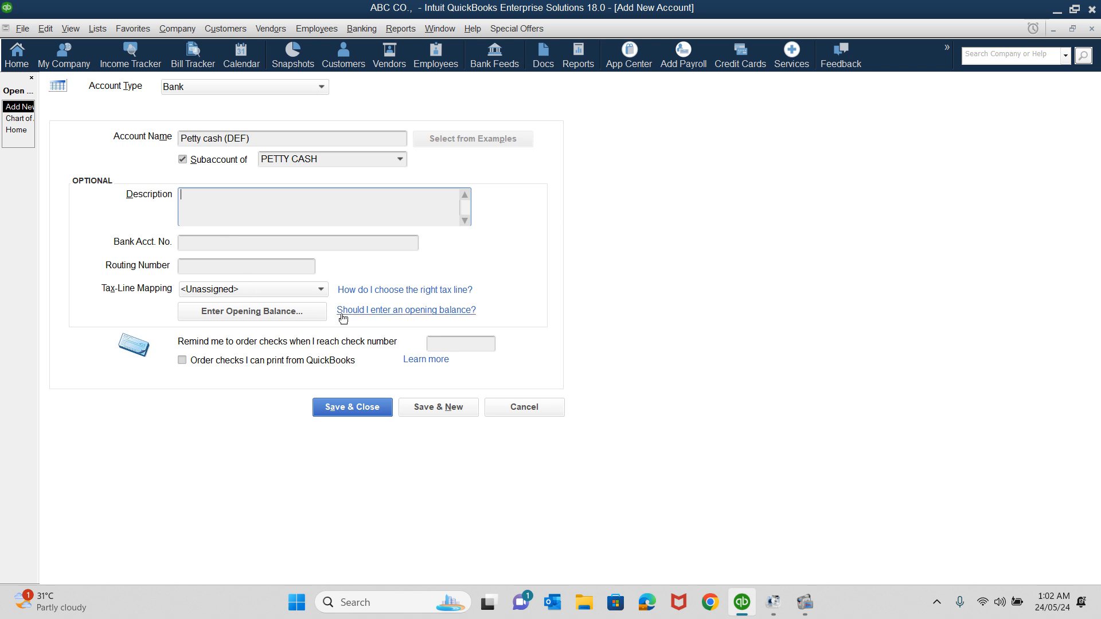
left_click(360, 408)
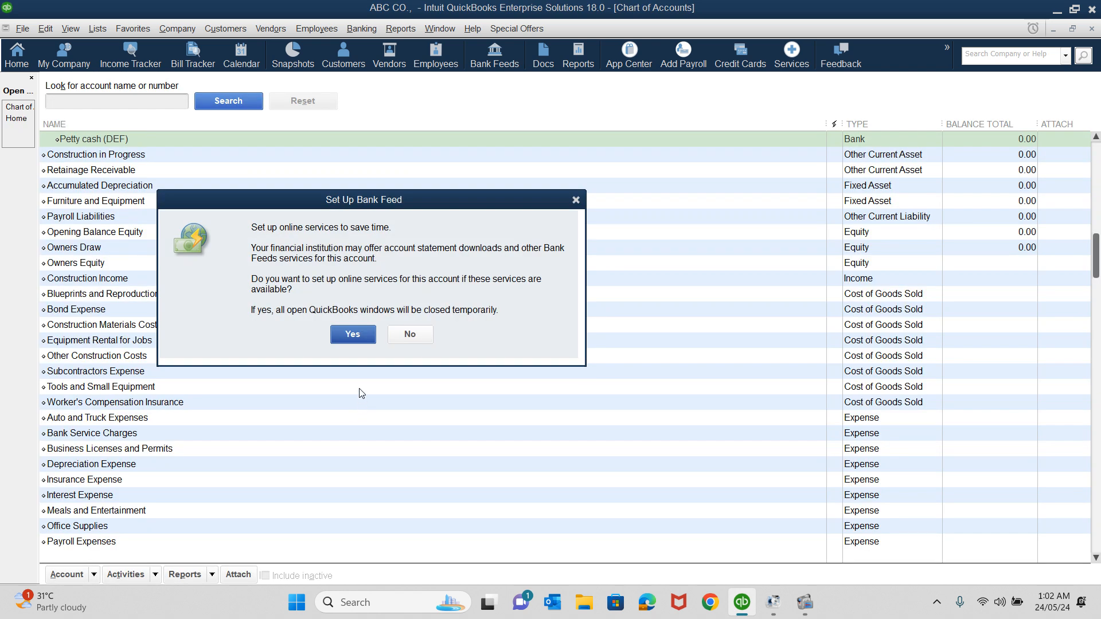
left_click(417, 334)
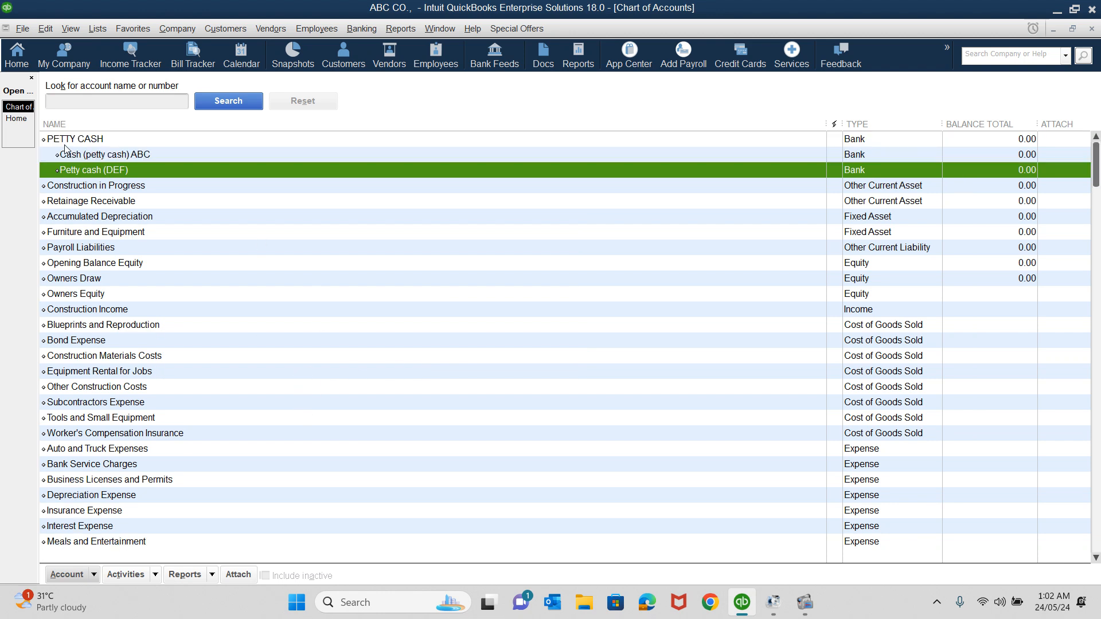
Reopen the Chart of Accounts and review the PETTY CASH parent account together with its subaccounts.
key("Escape")
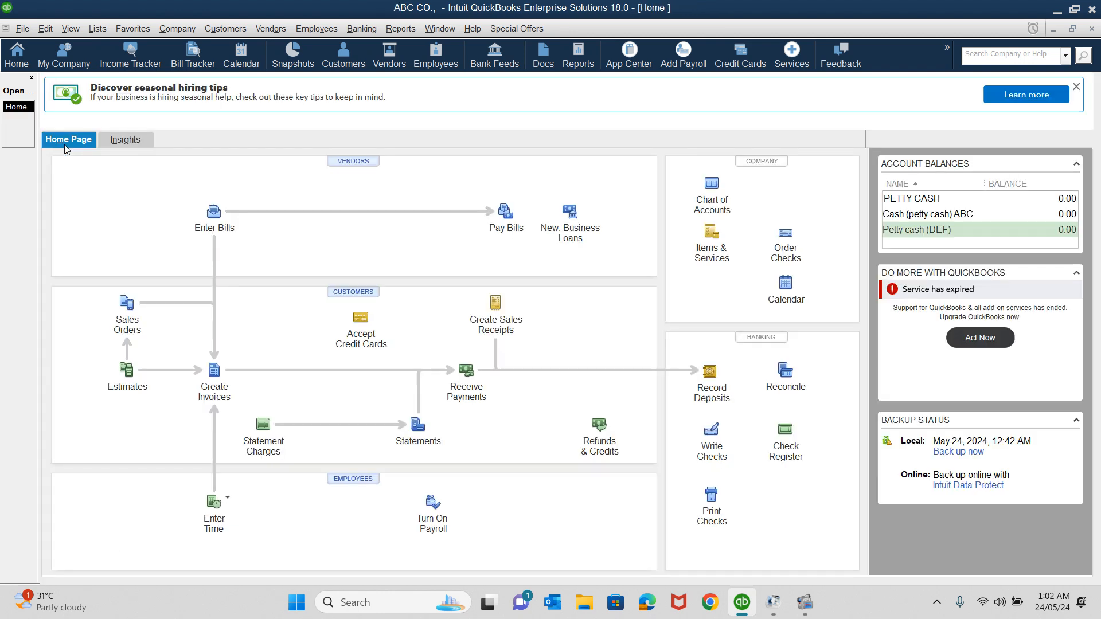
left_click(711, 188)
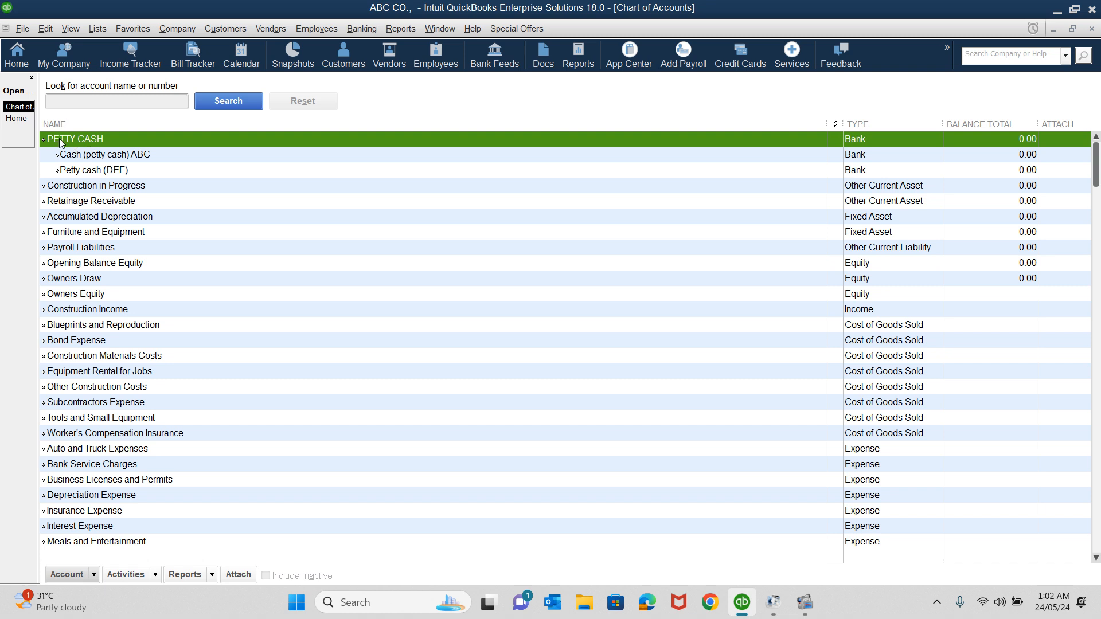
left_click(82, 160)
left_click(91, 171)
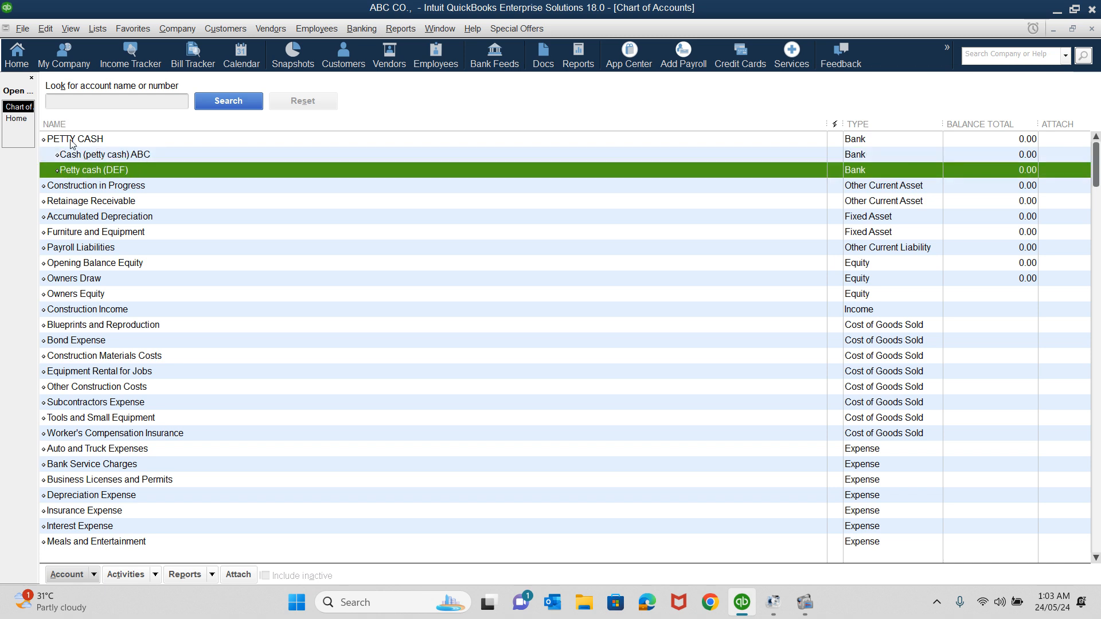
left_click(95, 156)
left_click(95, 169)
left_click(95, 157)
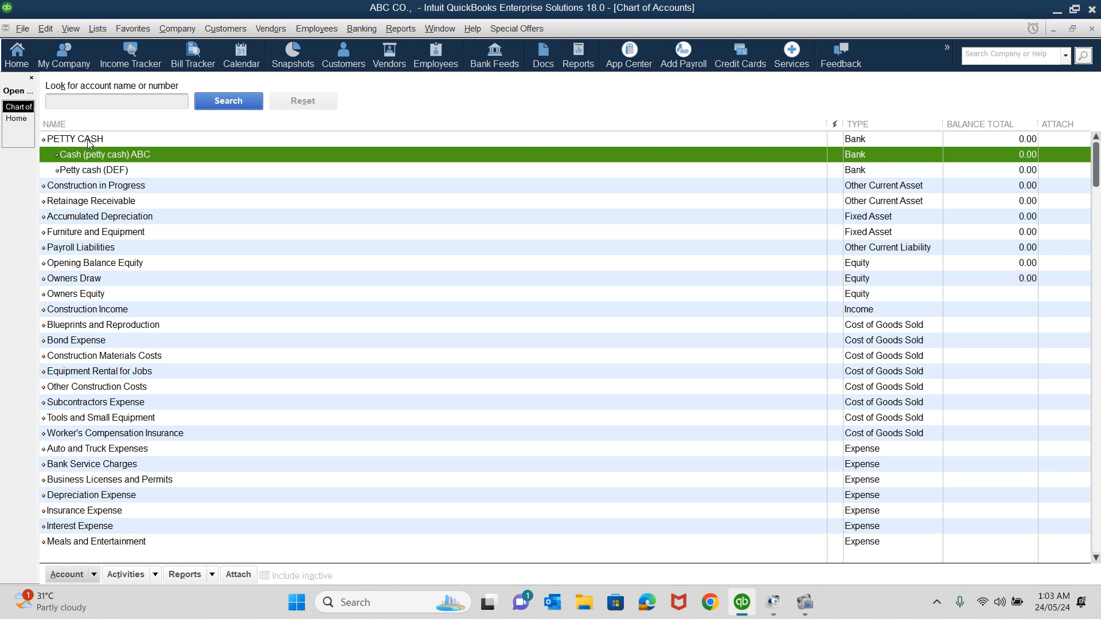
left_click(91, 139)
right_click(90, 140)
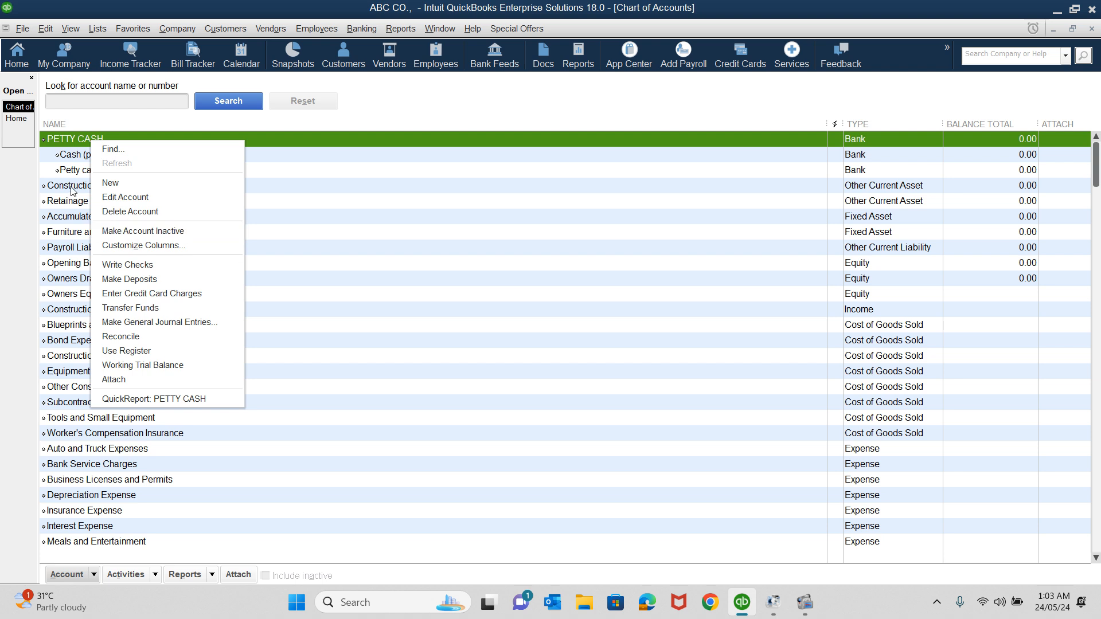
left_click(60, 159)
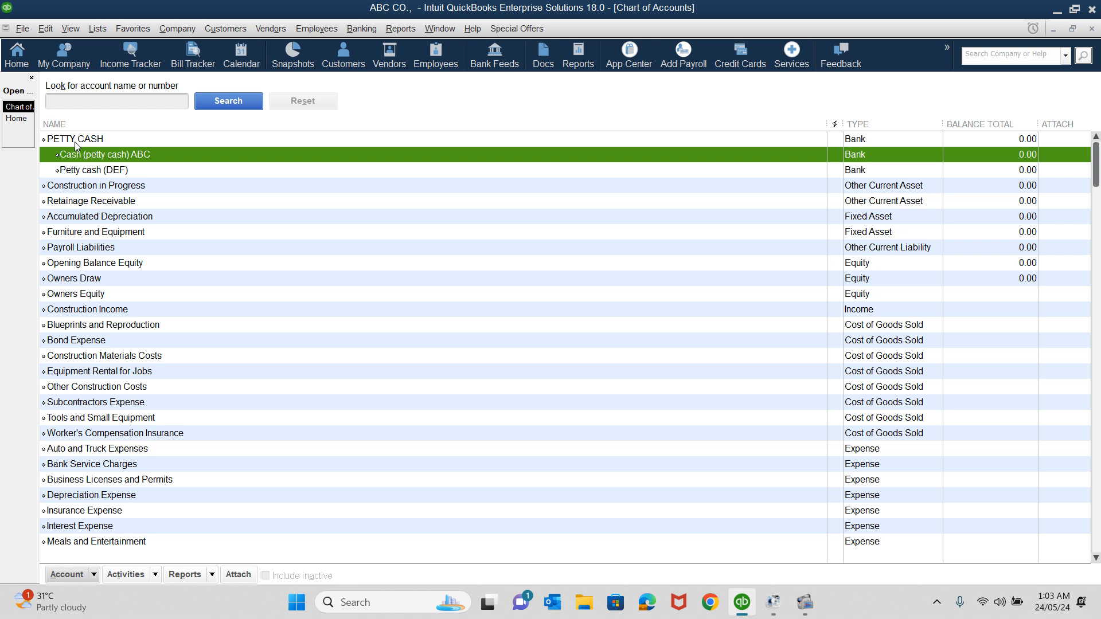
Add a new account of type Bank named "SBI AC NO Checking account" and mark it as a subaccount.
left_click(73, 141)
right_click(73, 141)
left_click(106, 185)
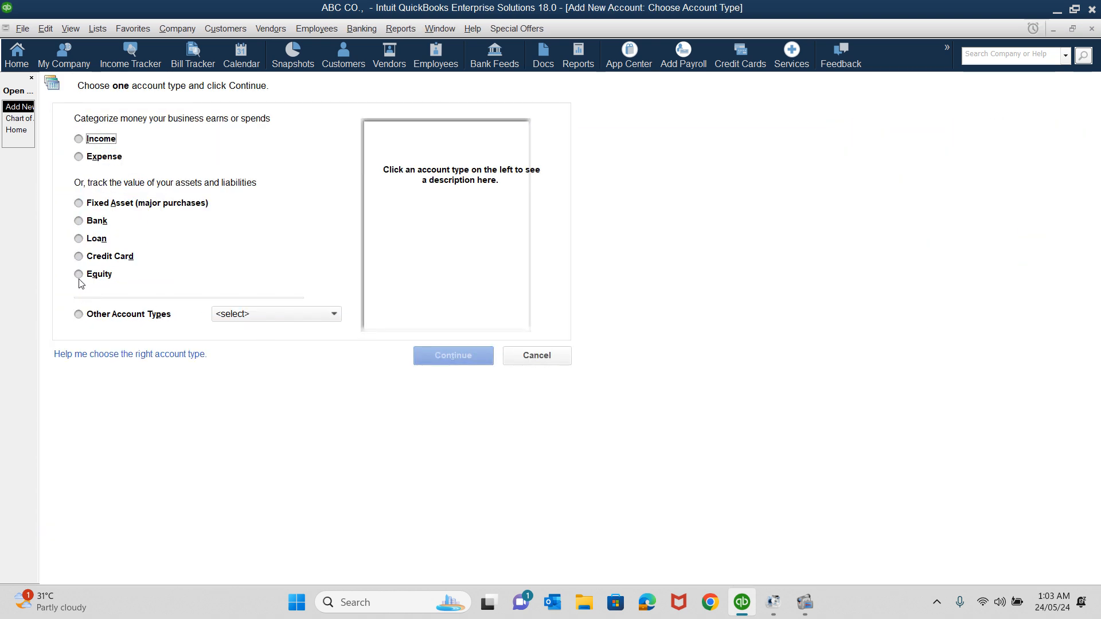
left_click(94, 221)
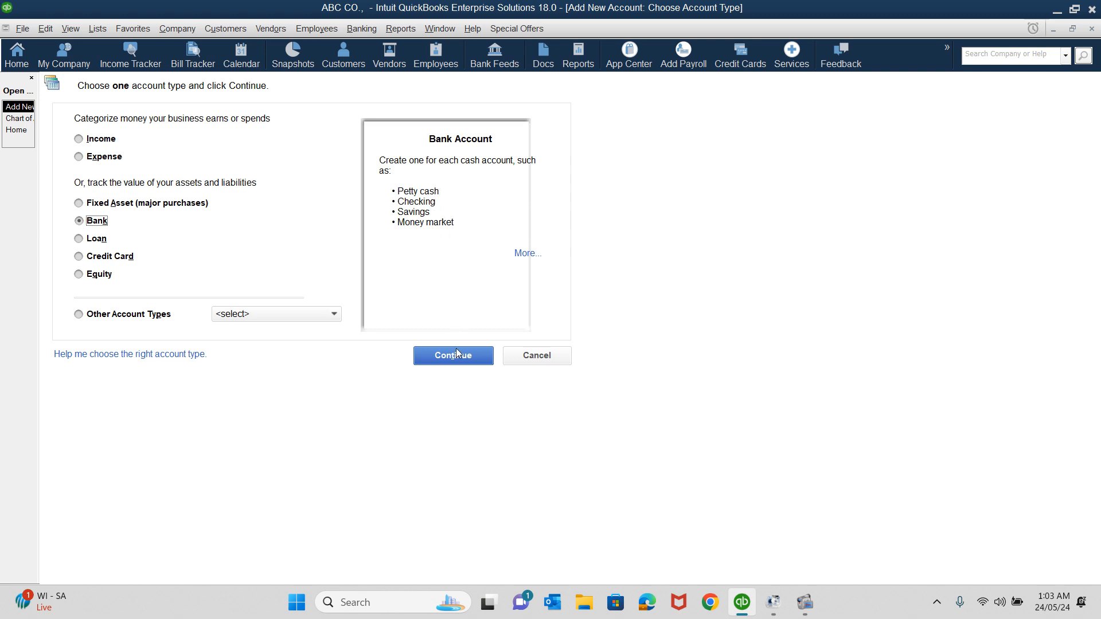
left_click(448, 364)
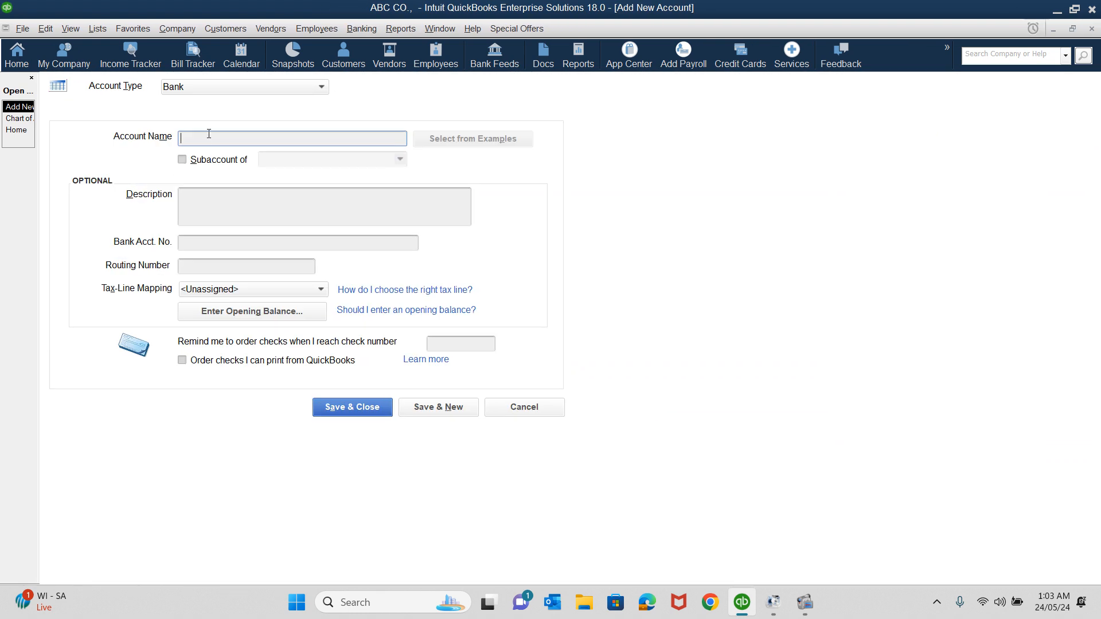
type("SBI AC NO Checking account")
left_click(201, 160)
left_click(270, 160)
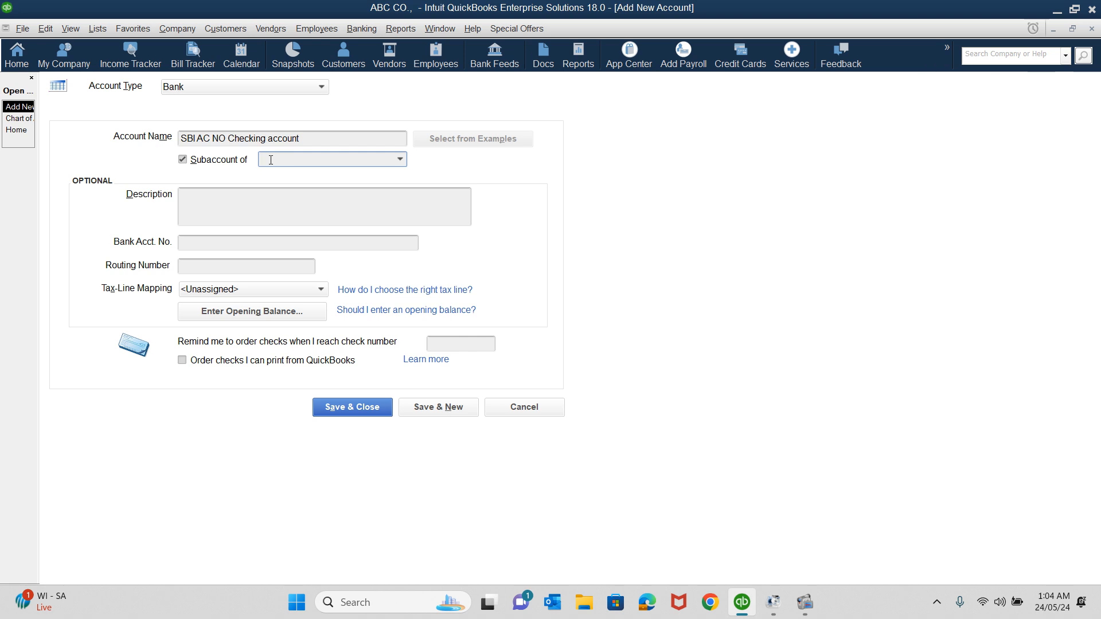
Set up a new parent bank account named "BANK" for the SBI account, then save the subaccount and start another new one.
type("bank")
key("BackSpace")
key("BackSpace")
key("BackSpace")
key("BackSpace")
type("BANK")
key("Tab")
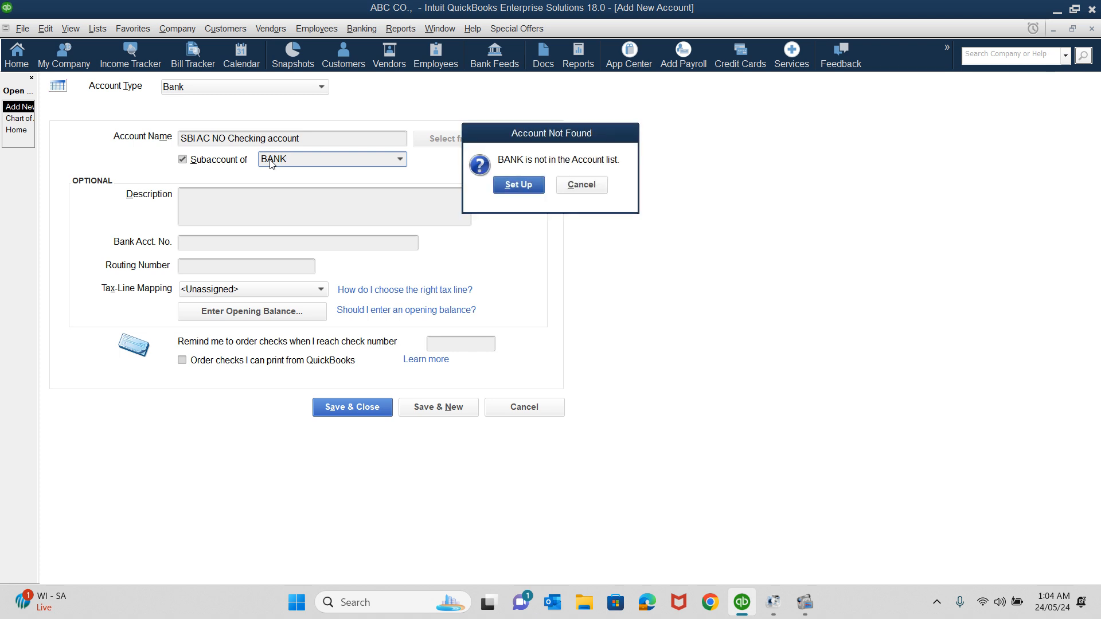
left_click(515, 187)
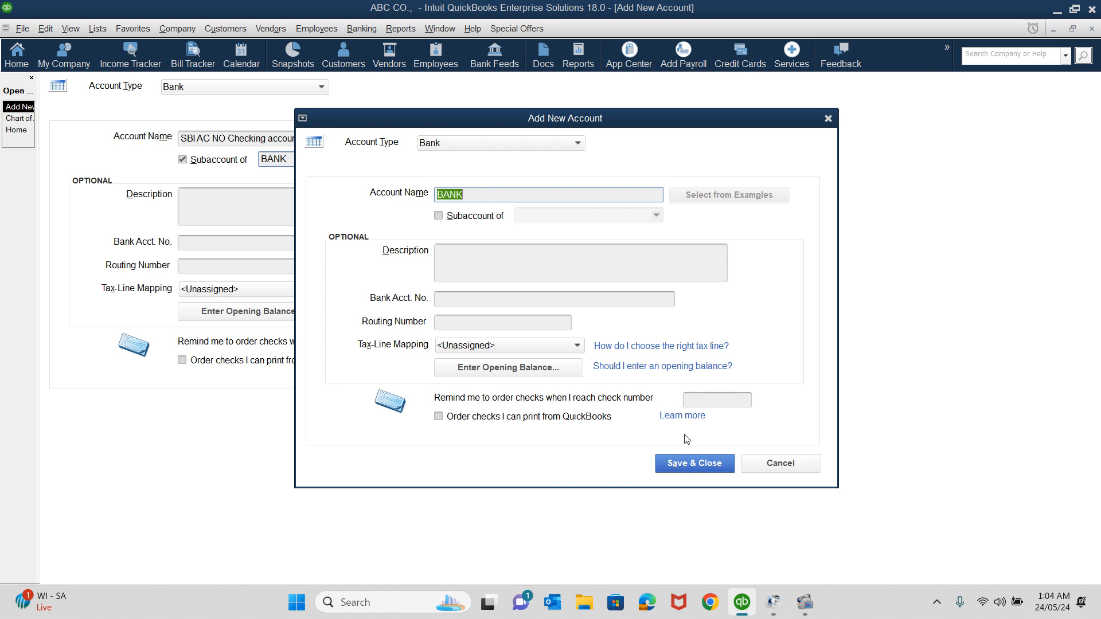
left_click(695, 467)
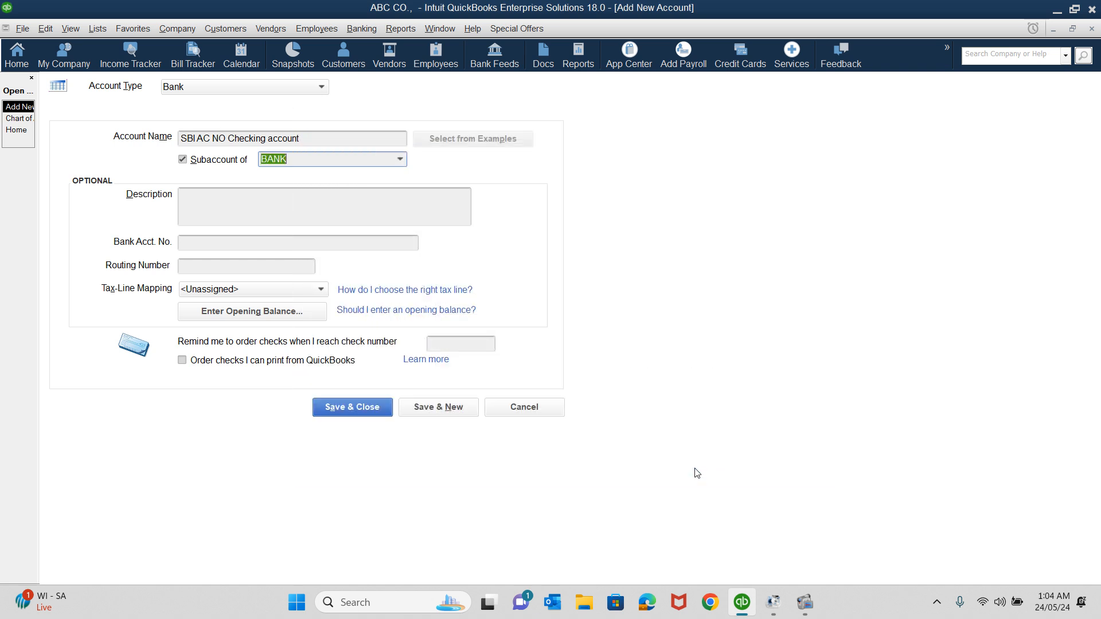
left_click(421, 409)
Name the new account "HDFC MAIN BR AC", make it a subaccount of BANK, and save it without setting up bank feeds.
type("HDFC MAIN BR AC")
left_click(245, 163)
left_click(267, 161)
type("BANK")
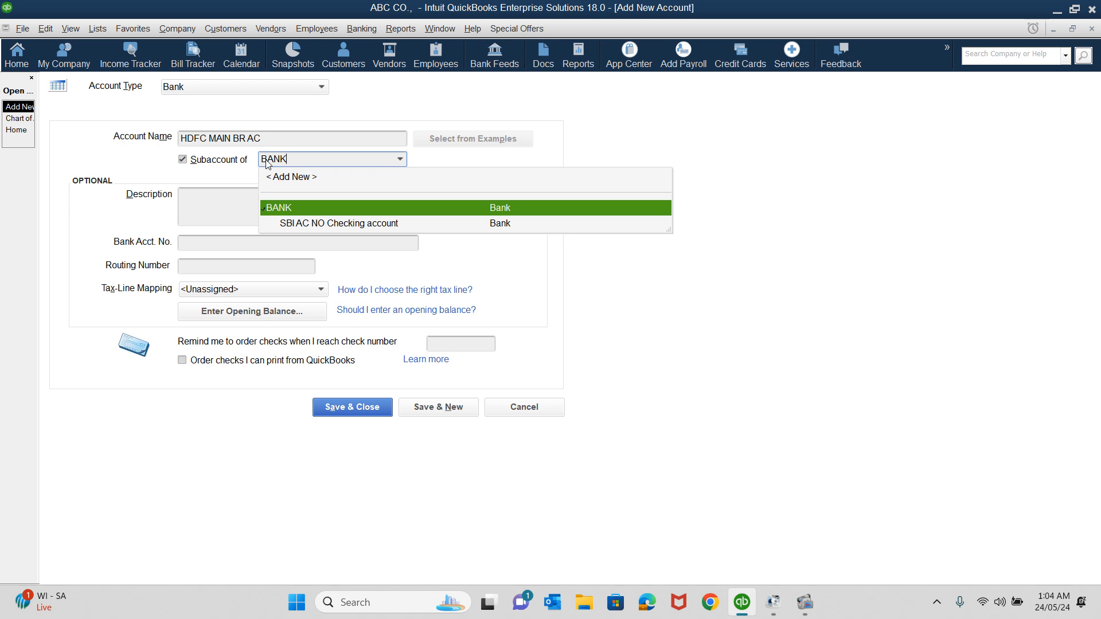
left_click(271, 209)
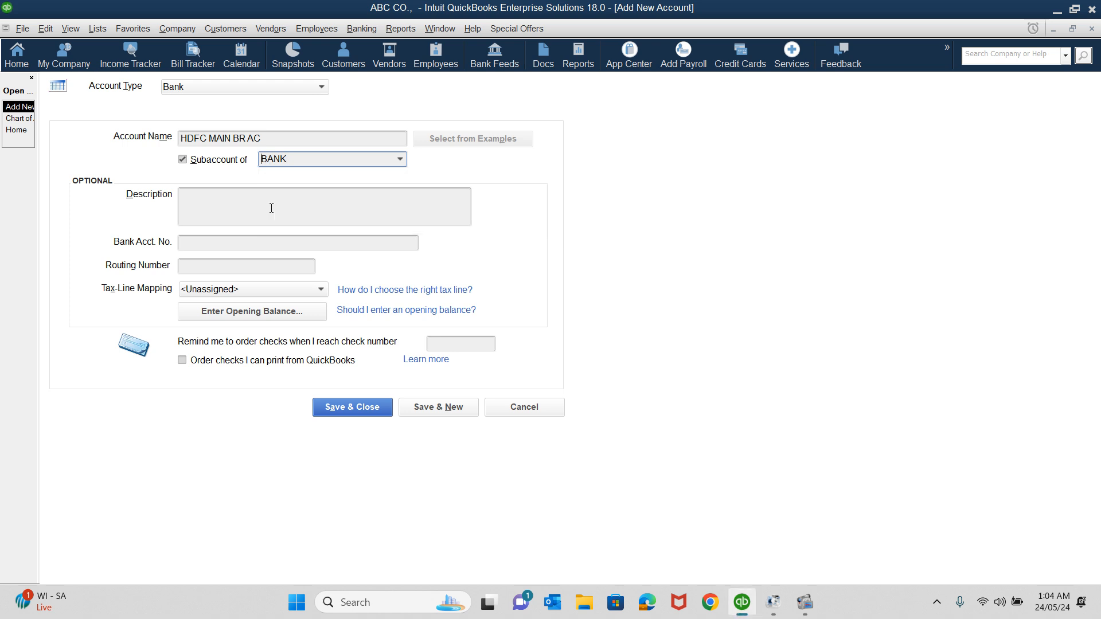
left_click(347, 409)
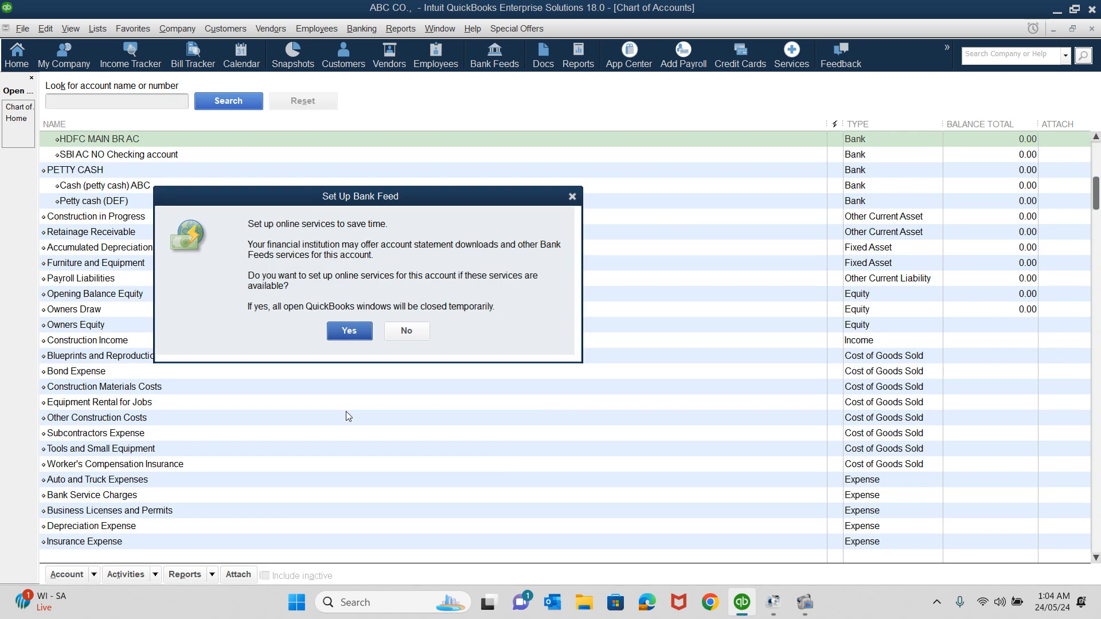
left_click(409, 333)
Review the BANK and PETTY CASH groups and the remaining accounts in the Chart of Accounts, then close the list.
scroll(256, 314, "up", 1)
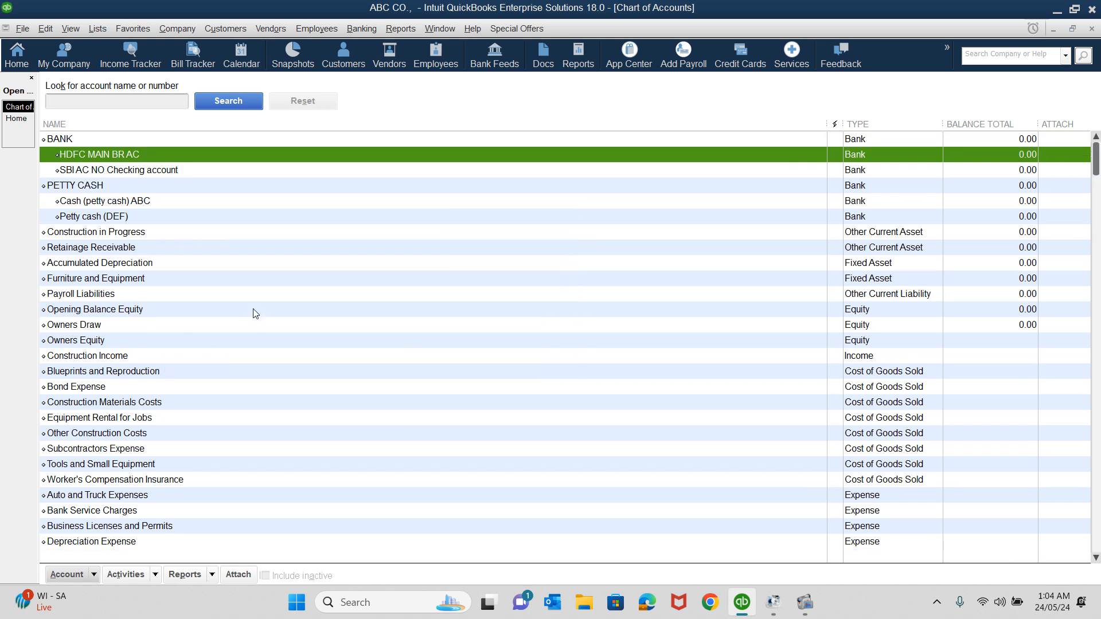
left_click(70, 141)
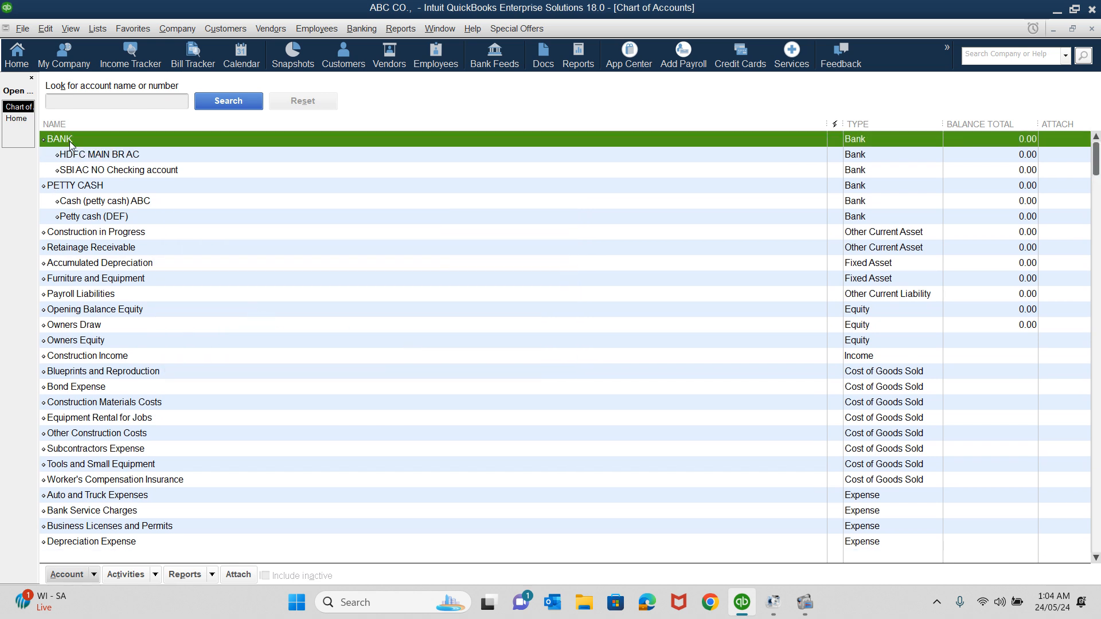
left_click(71, 186)
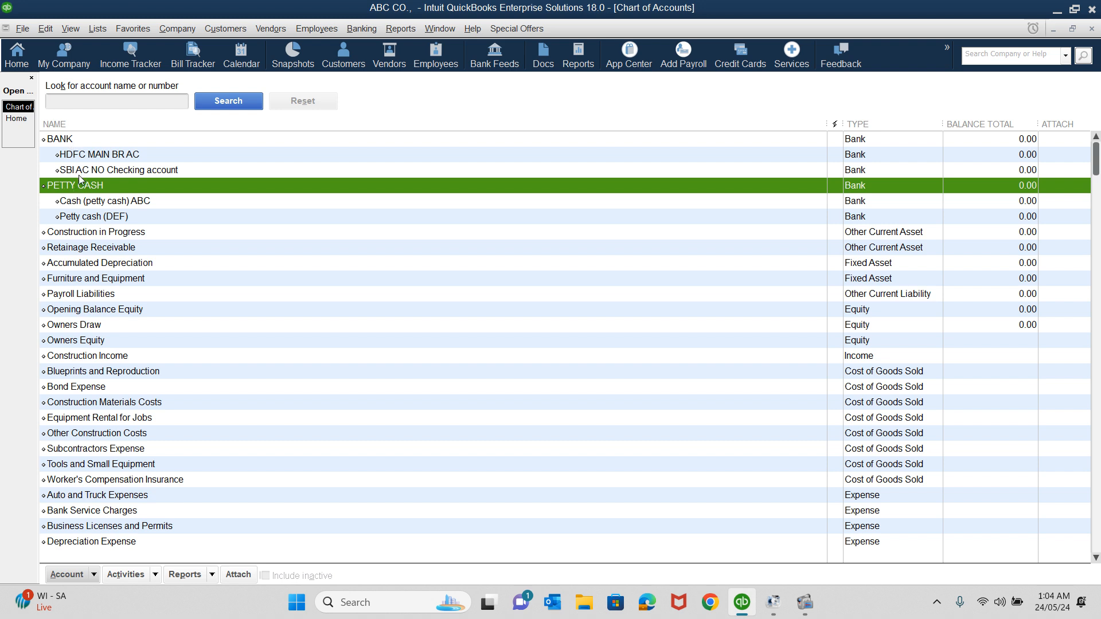
left_click(80, 203)
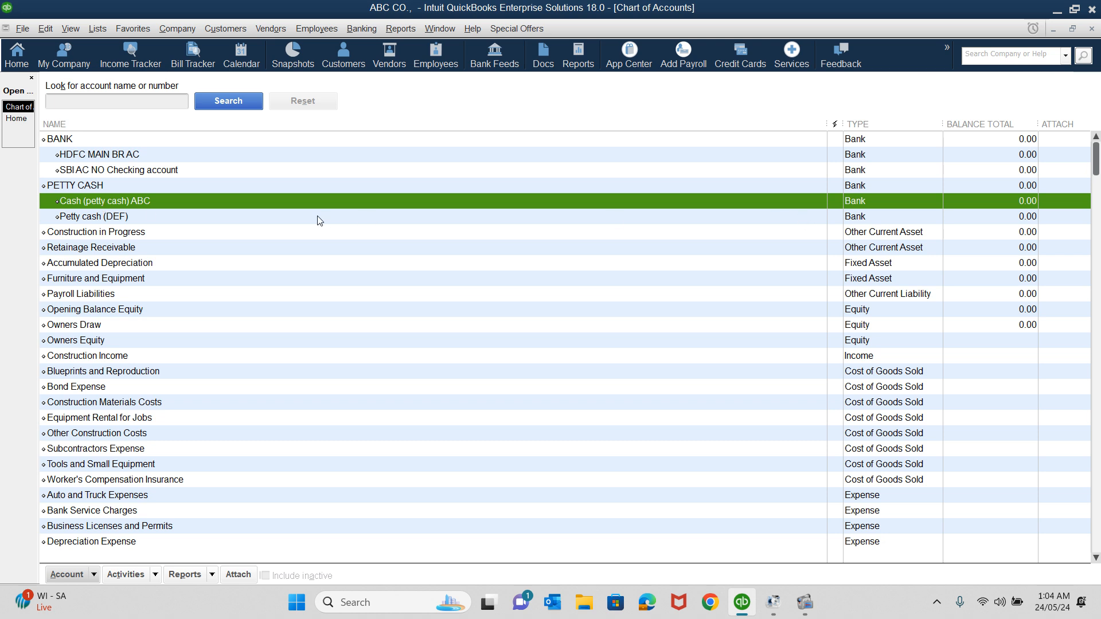
left_click(78, 235)
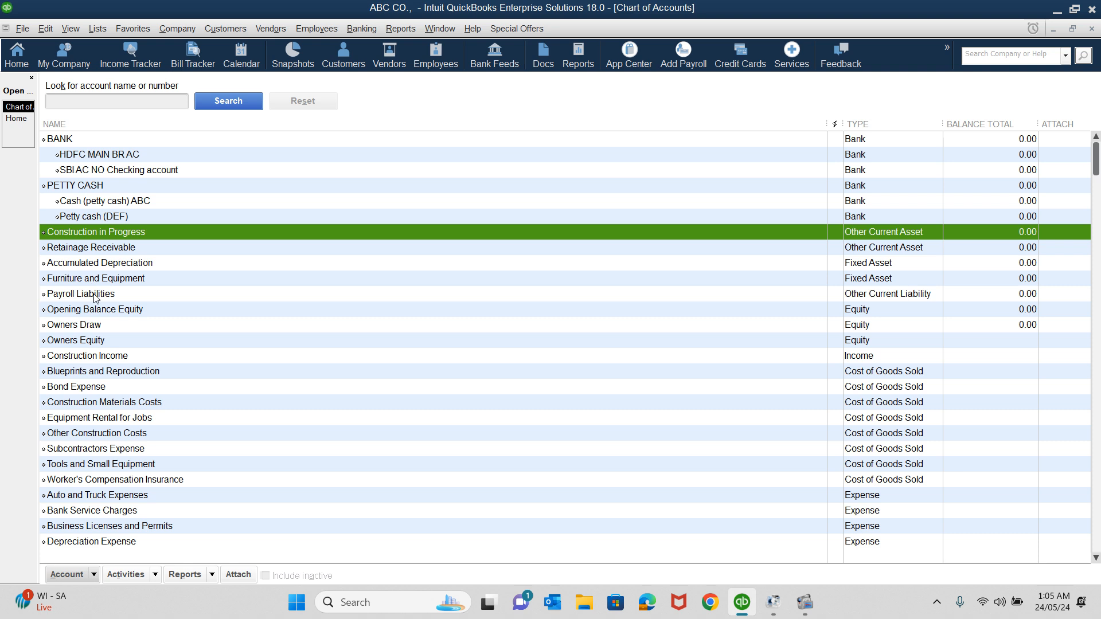
scroll(113, 424, "down", 4)
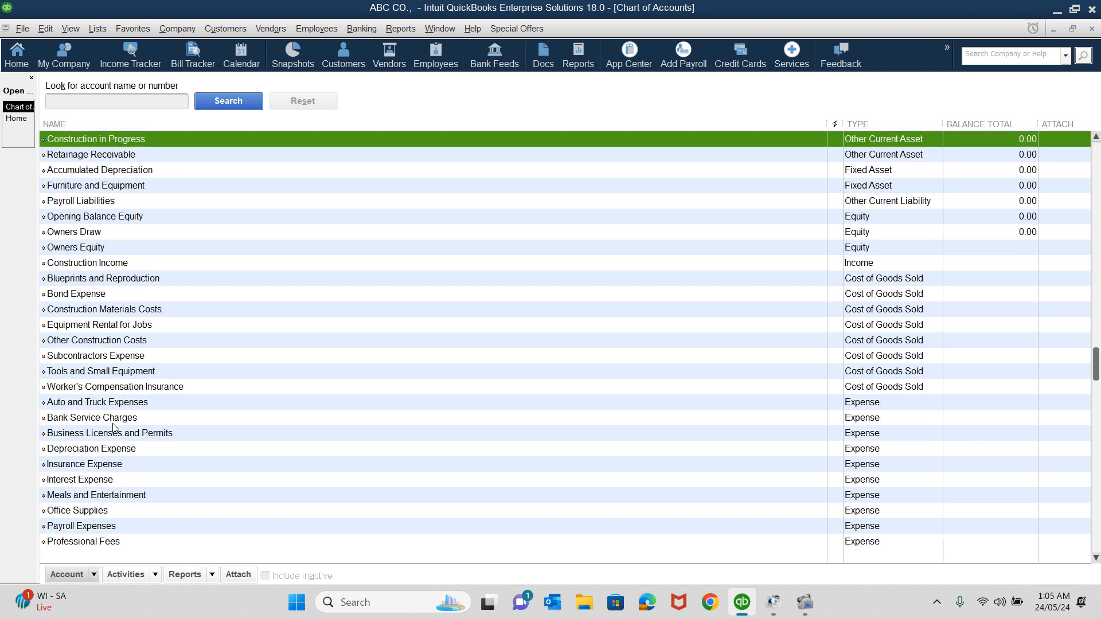
scroll(113, 428, "up", 4)
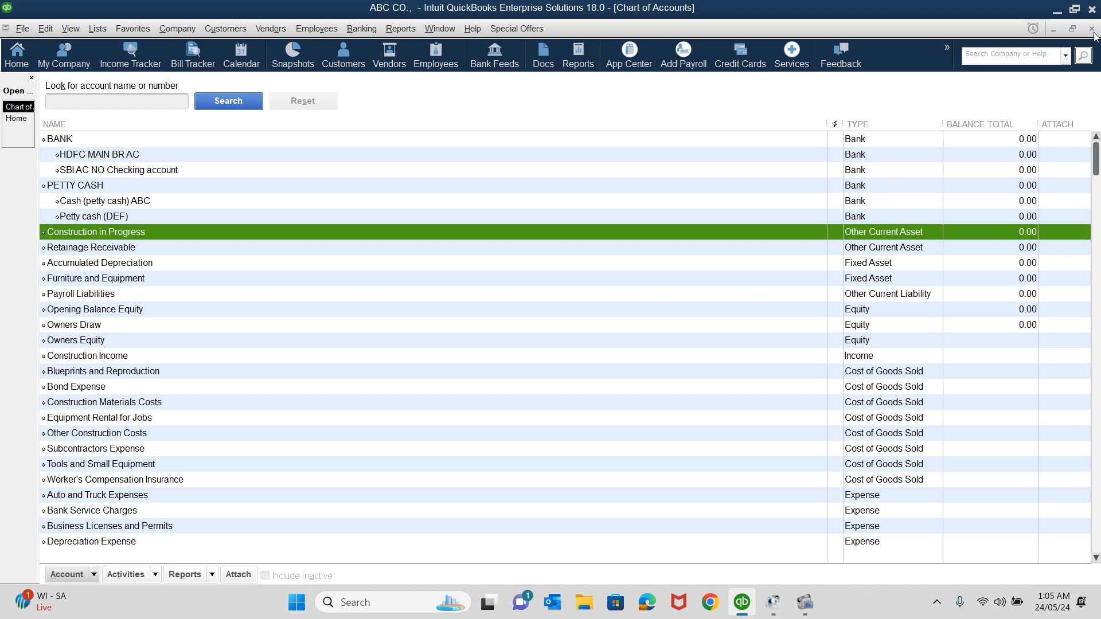
left_click(73, 142)
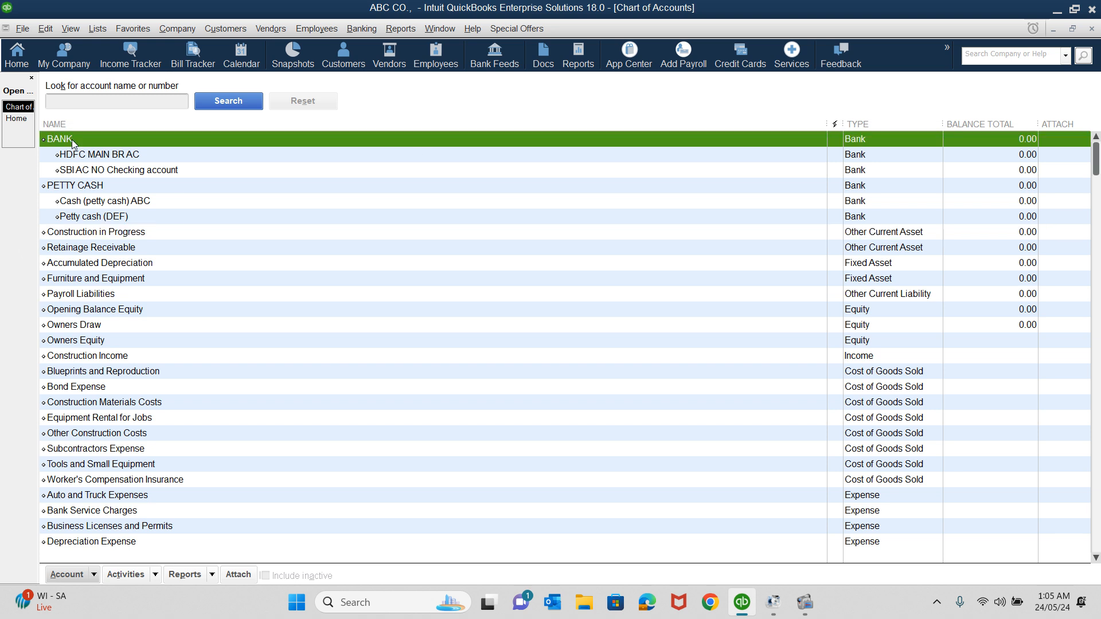
left_click(89, 186)
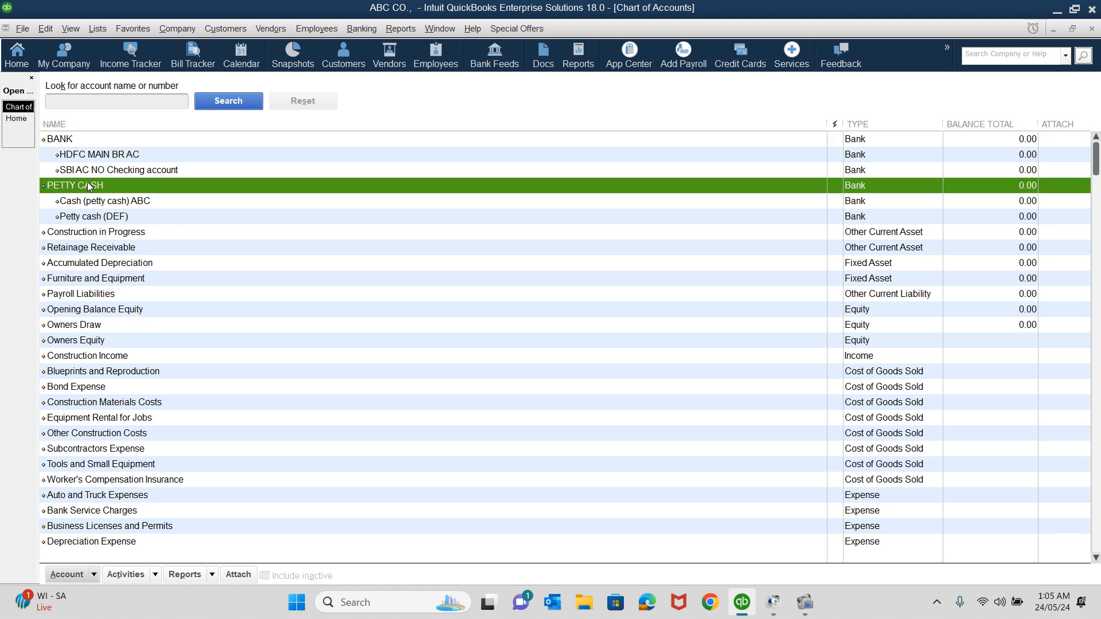
left_click(1092, 28)
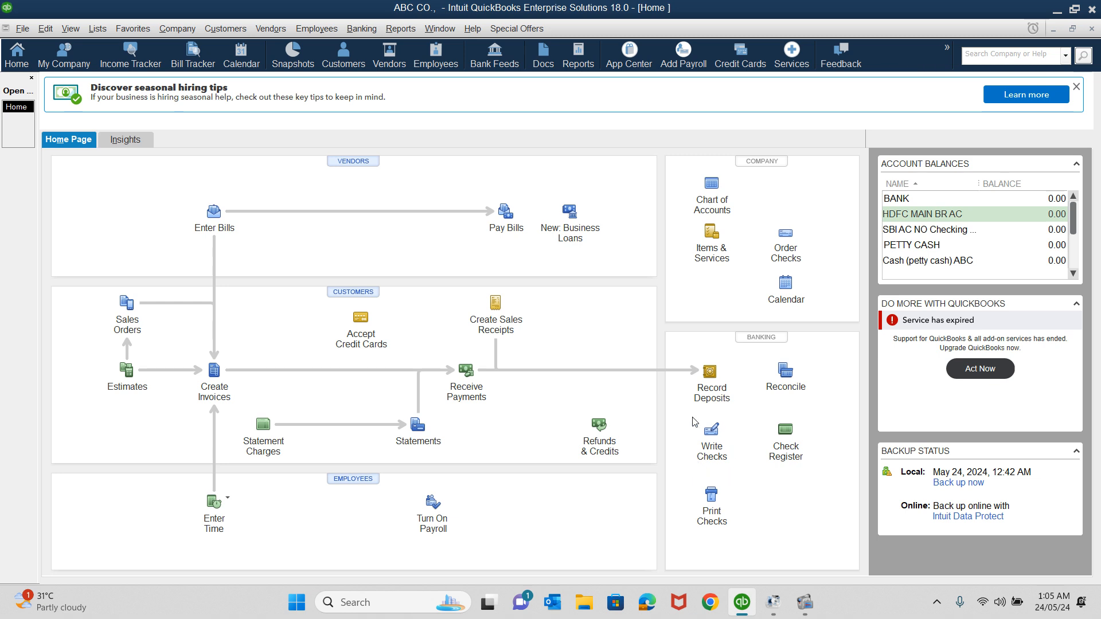
Open Write Checks, choose HDFC MAIN BR AC as the bank account, and dismiss the default accounts message permanently.
left_click(713, 441)
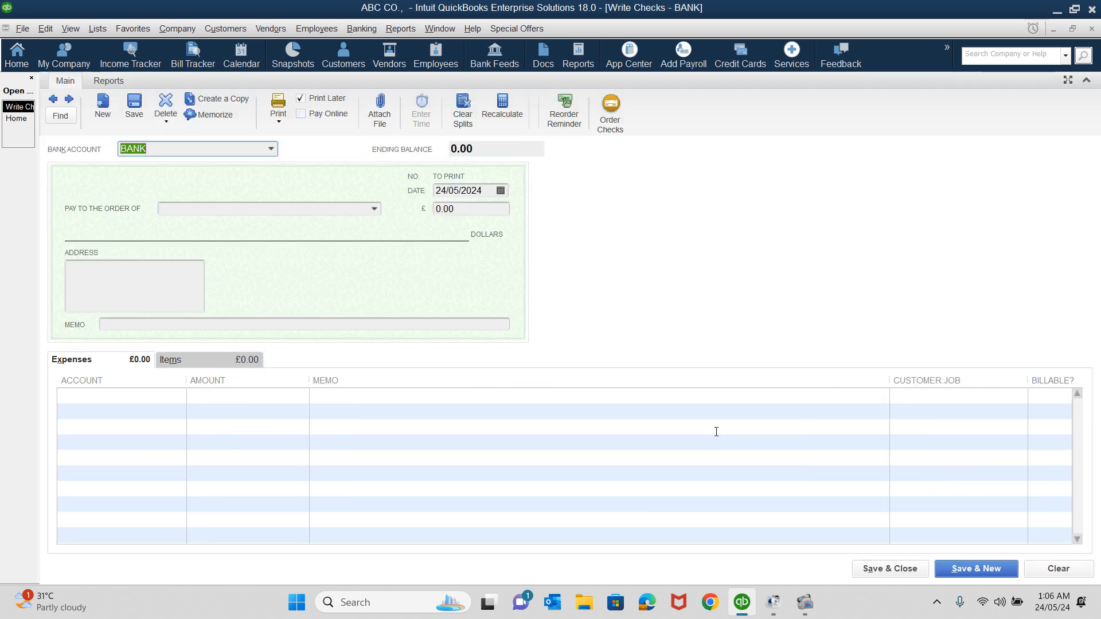
left_click(269, 150)
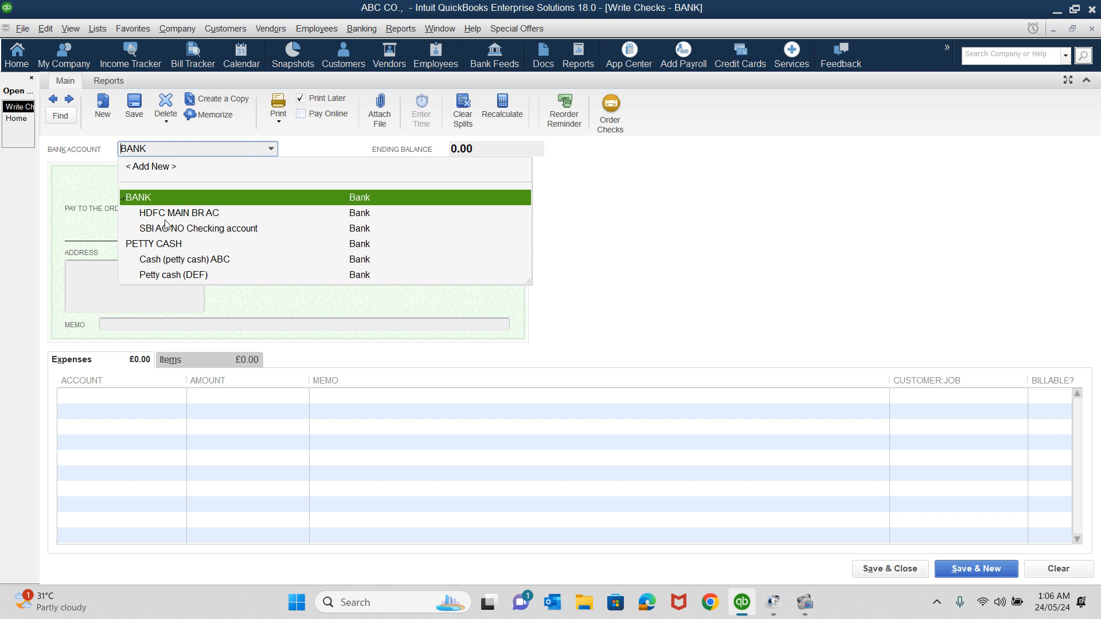
left_click(209, 217)
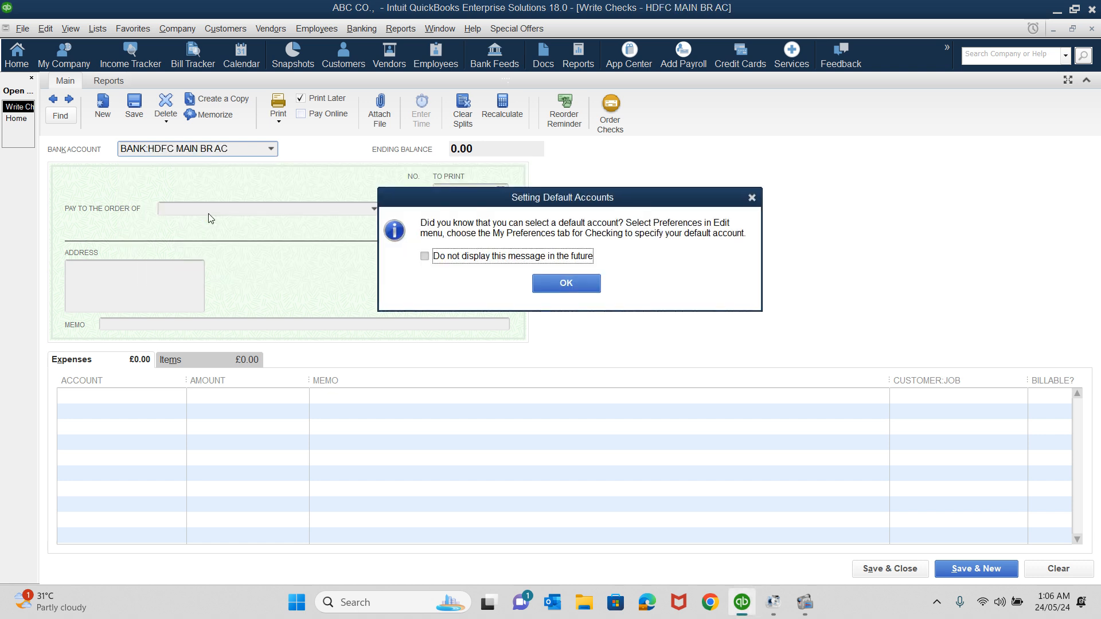
left_click(453, 258)
left_click(592, 286)
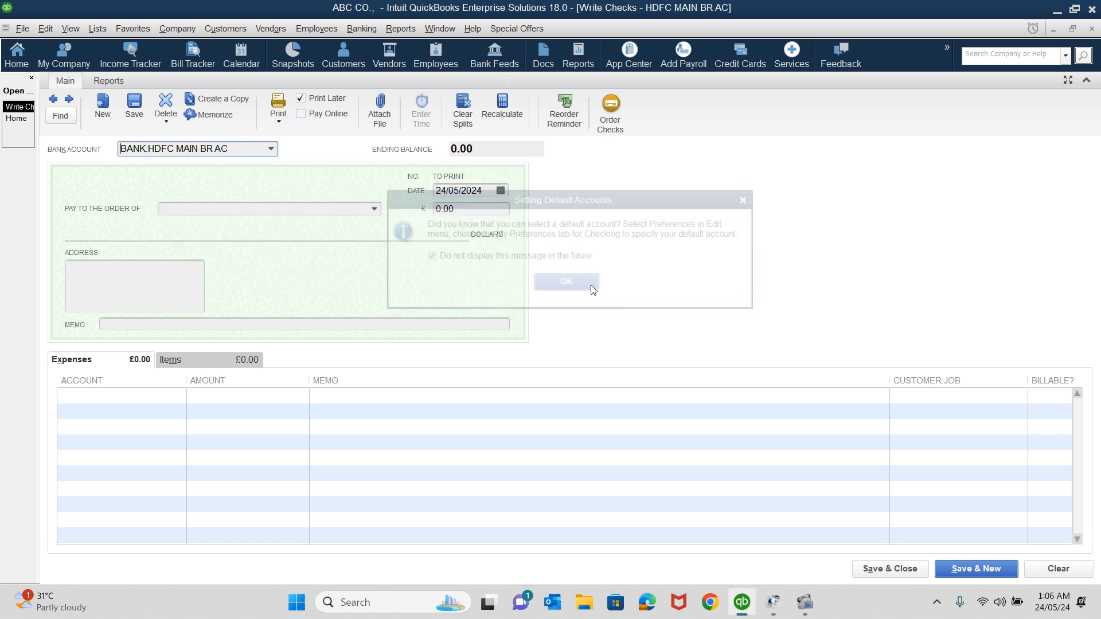
Enter a check amount of 10,000 and assign the first expense line to the Cash (petty cash) ABC account.
left_click(466, 210)
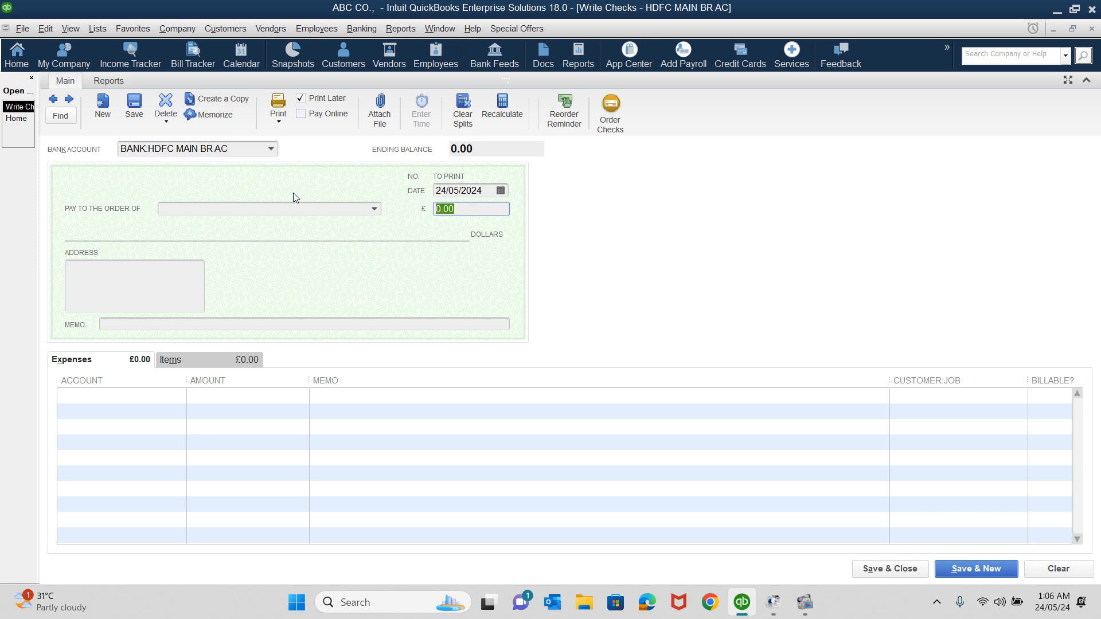
type("10000")
left_click(79, 396)
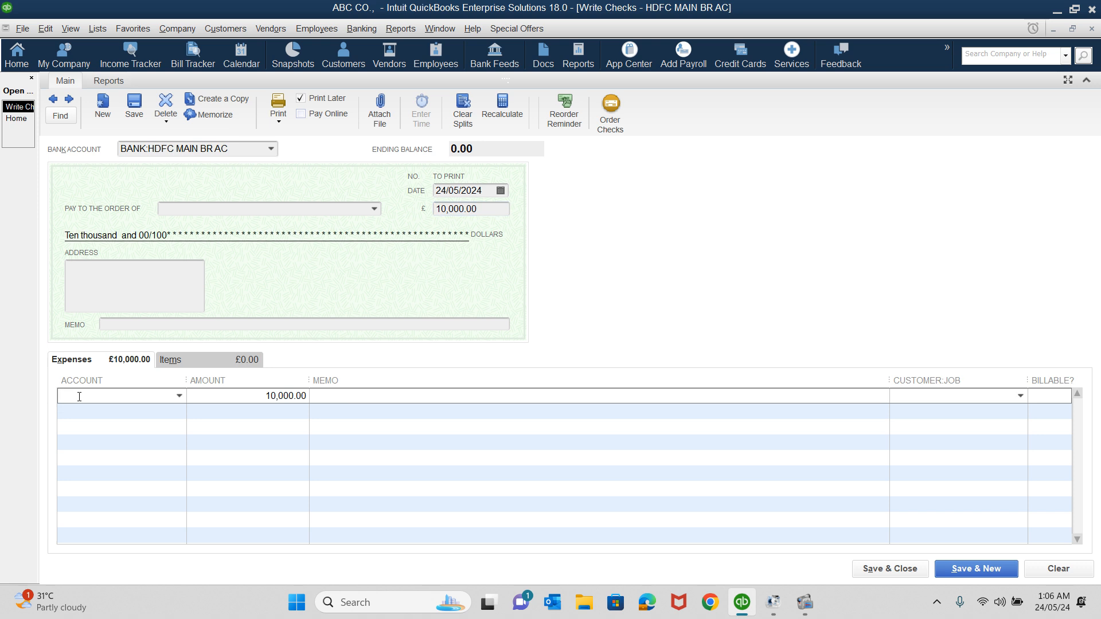
type("Accumulated Depreciation")
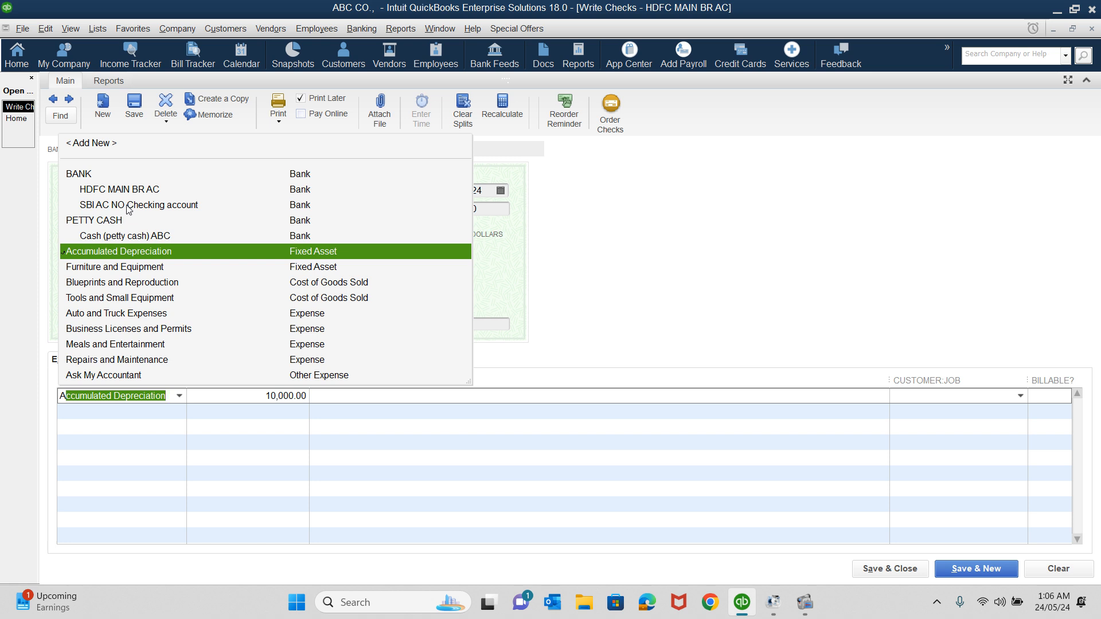
left_click(109, 237)
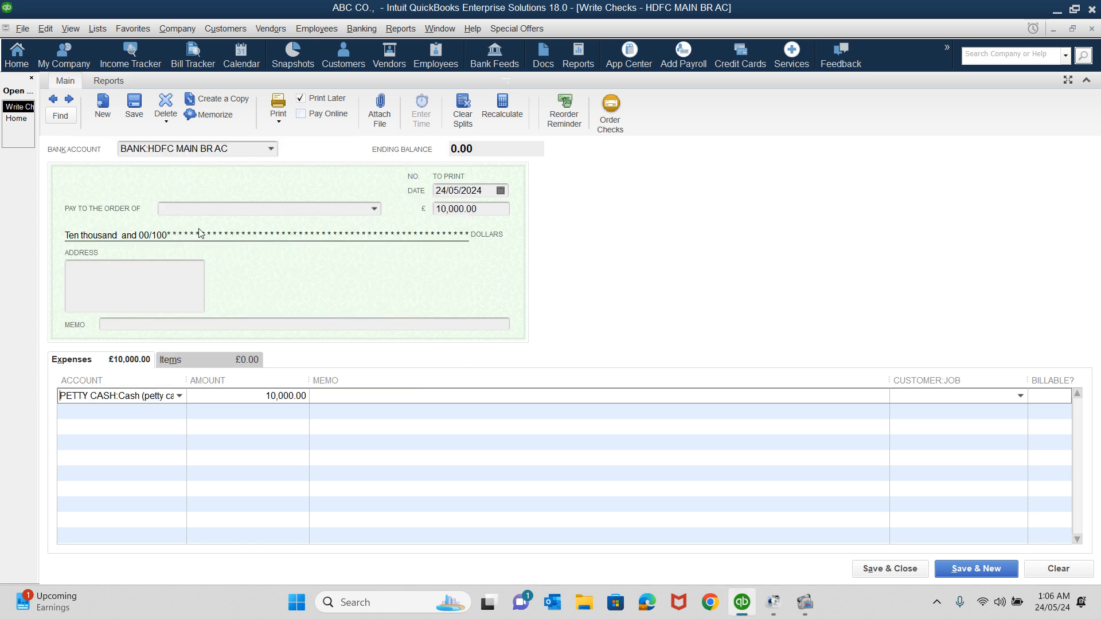
Make the check payable to ABC, adding the name as a new employee and leaving the payroll information as is.
left_click(187, 210)
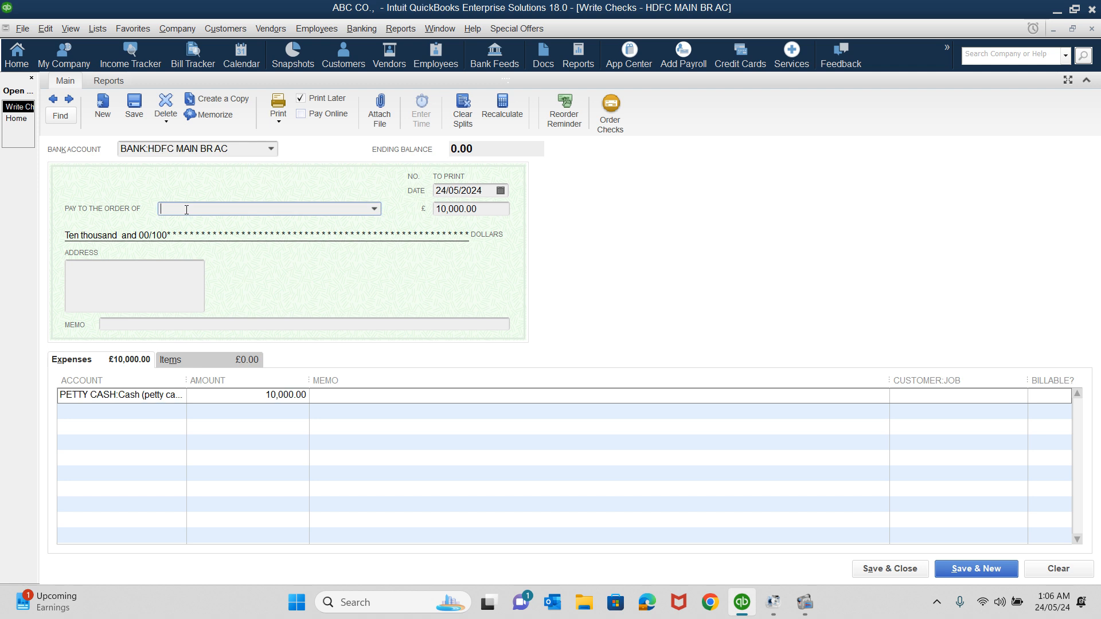
type("ABC")
key("Tab")
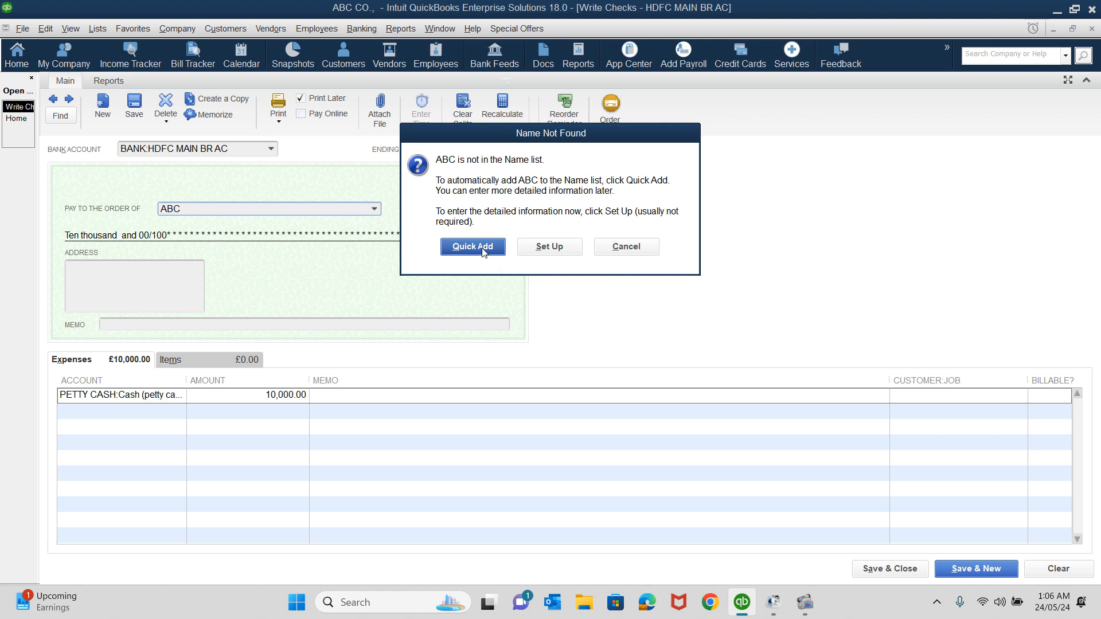
left_click(556, 247)
left_click(557, 267)
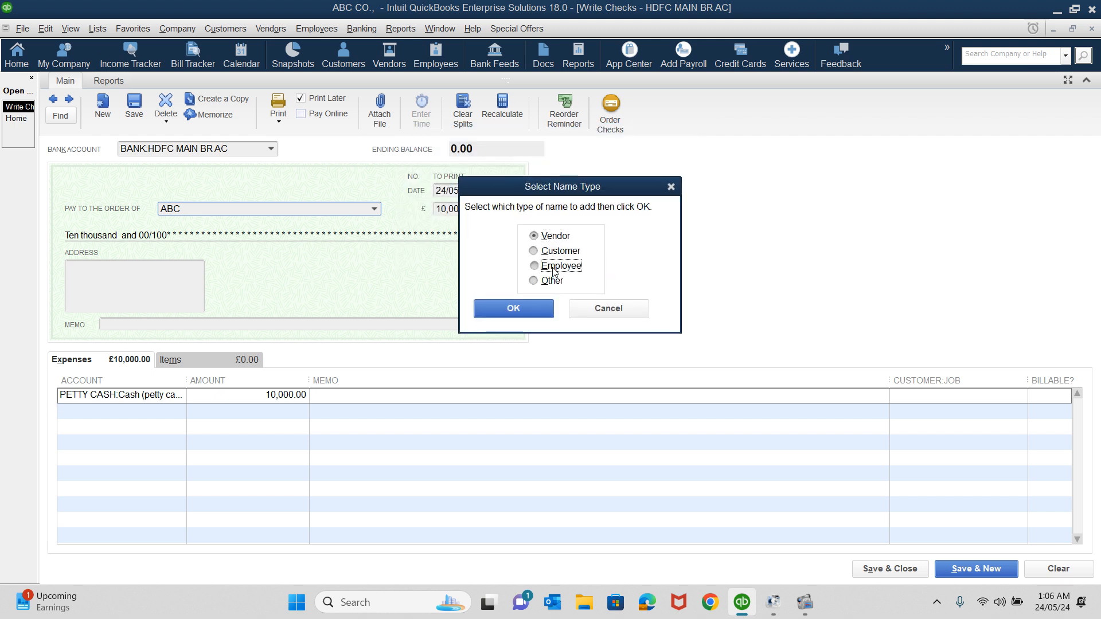
left_click(525, 307)
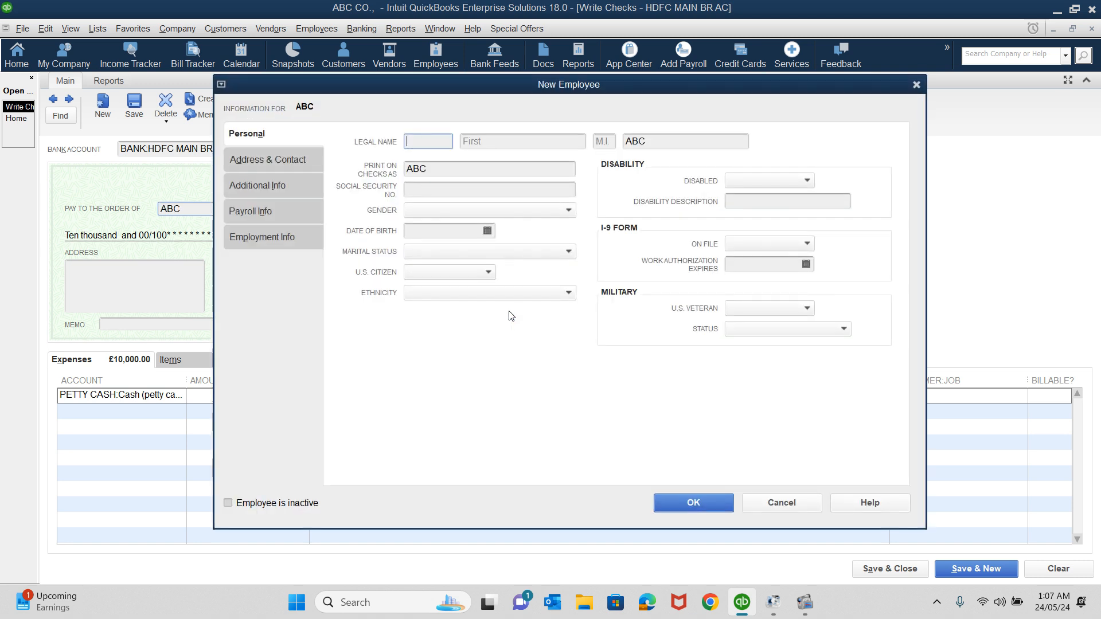
left_click(696, 507)
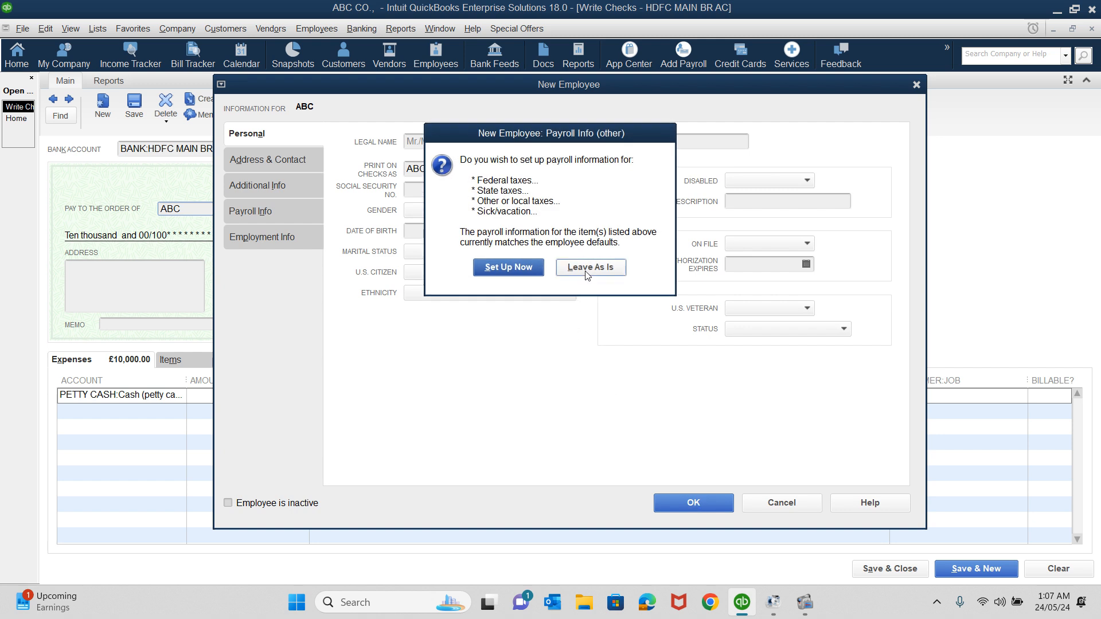
left_click(589, 268)
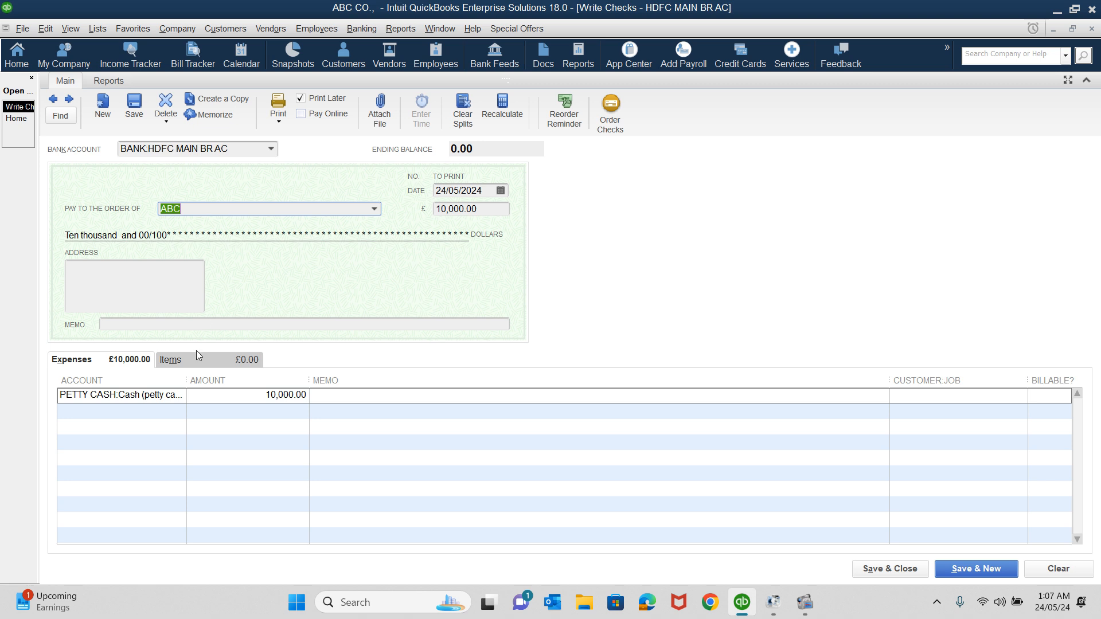
Widen the expense Account column to fit the full account name, and decline turning on payroll for now.
left_click_drag(187, 381, 256, 394)
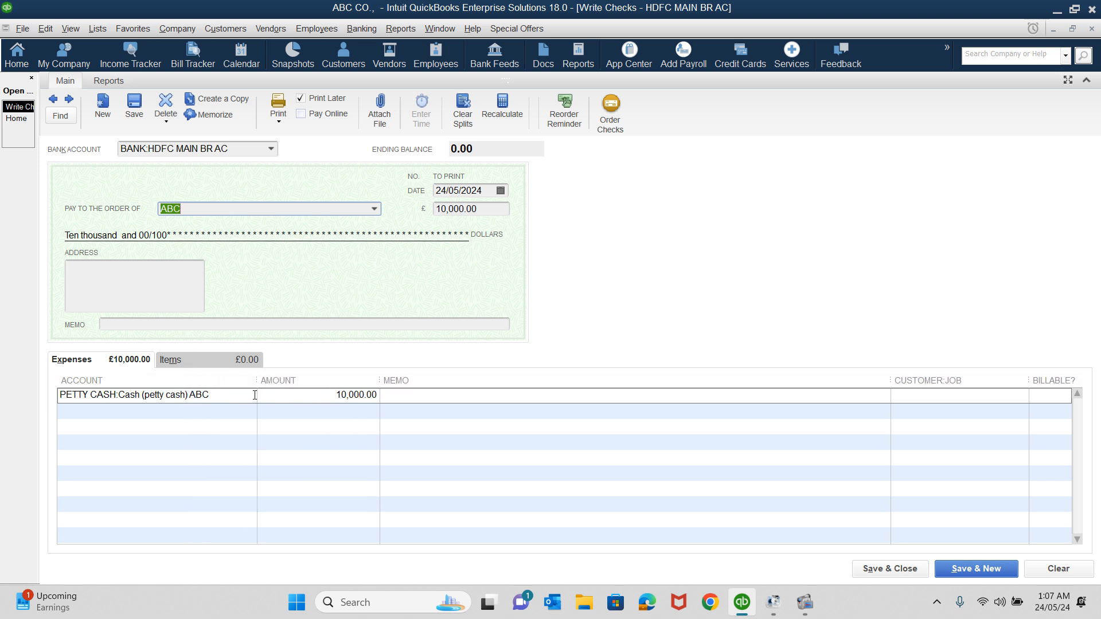
left_click(252, 397)
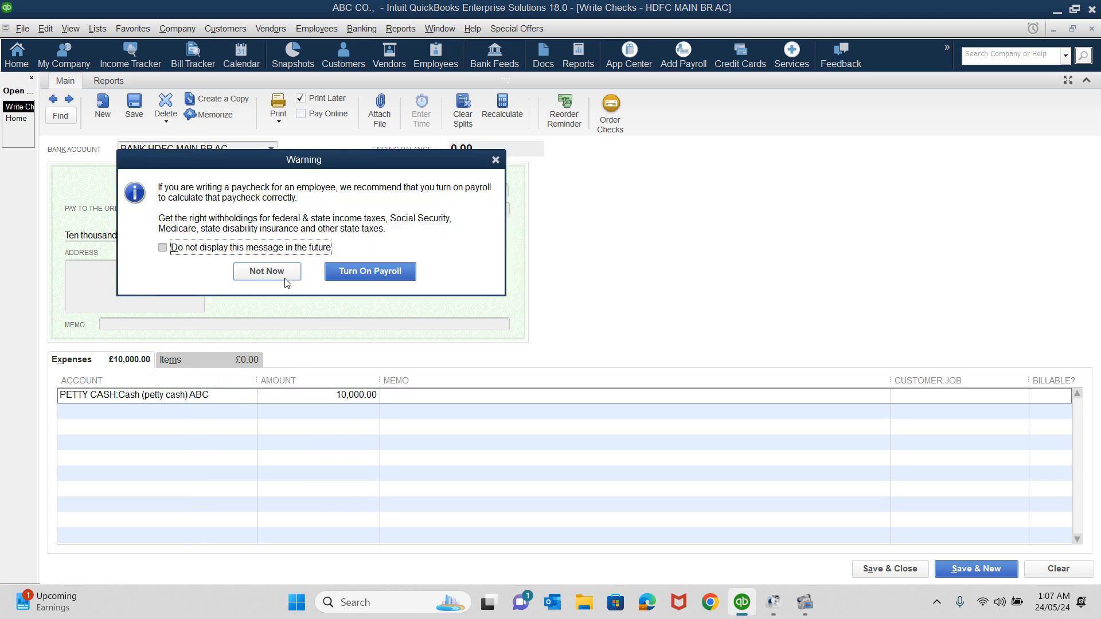
left_click(276, 271)
left_click(250, 396)
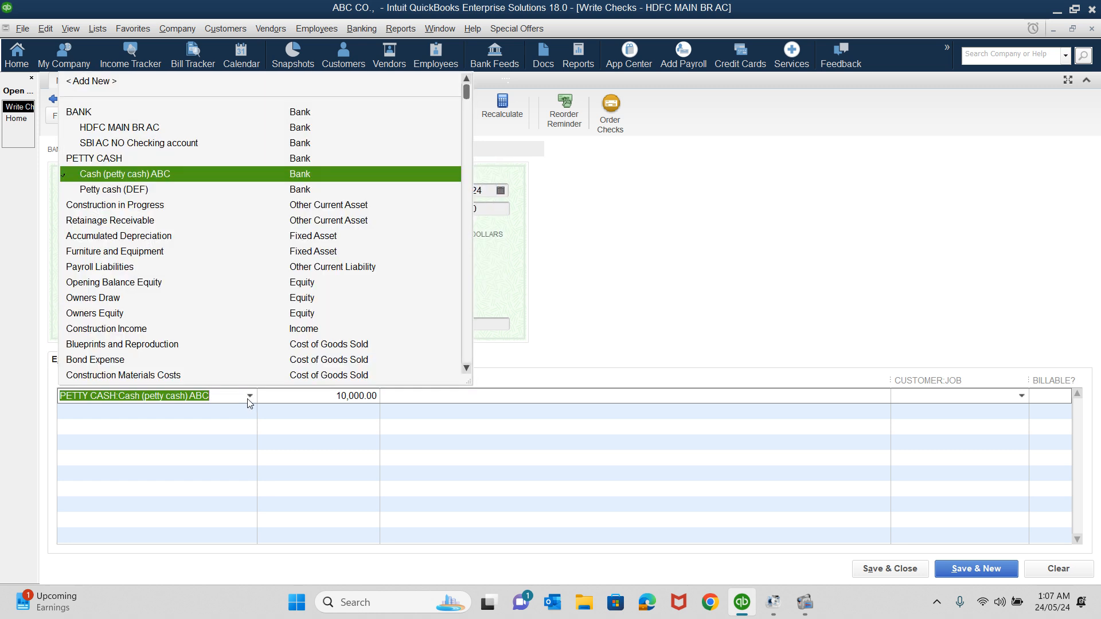
left_click(396, 399)
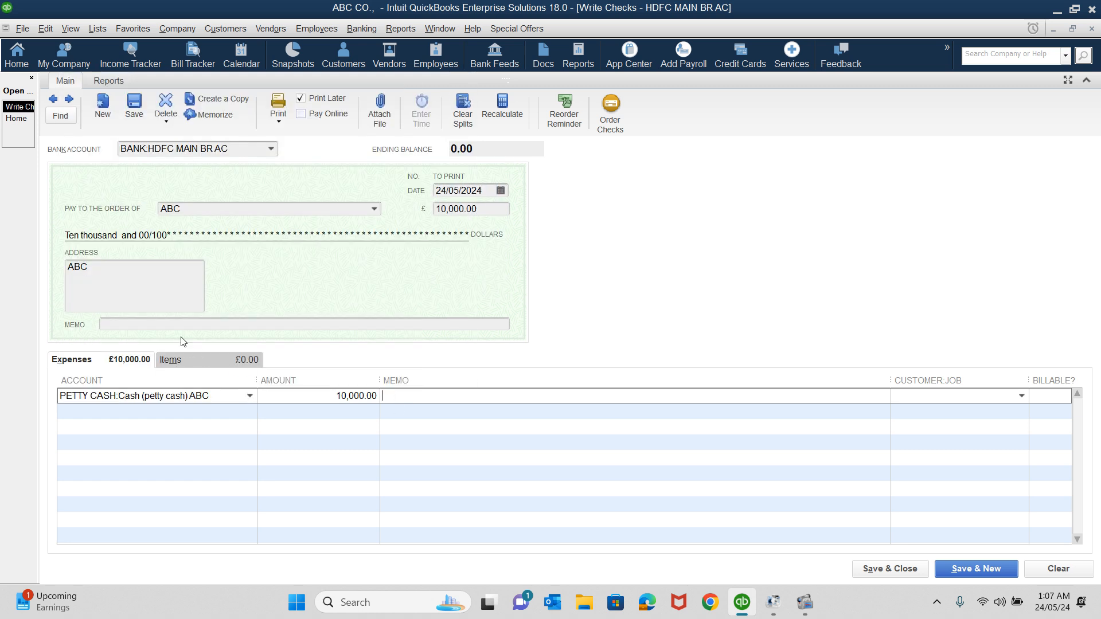
Enter the check memo "Paid for purchase of General Items for Work in Progress of Bldng no 123".
left_click(146, 324)
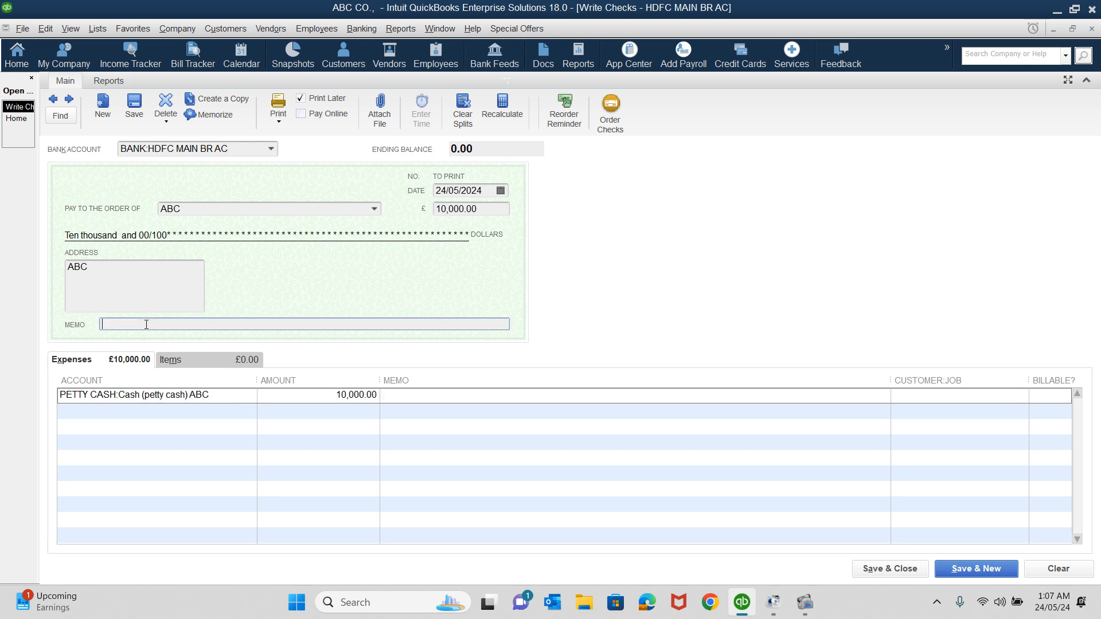
type("pAID T")
key("BackSpace")
key("BackSpace")
key("BackSpace")
key("BackSpace")
key("BackSpace")
key("BackSpace")
type("Paid for purchase of General Items for")
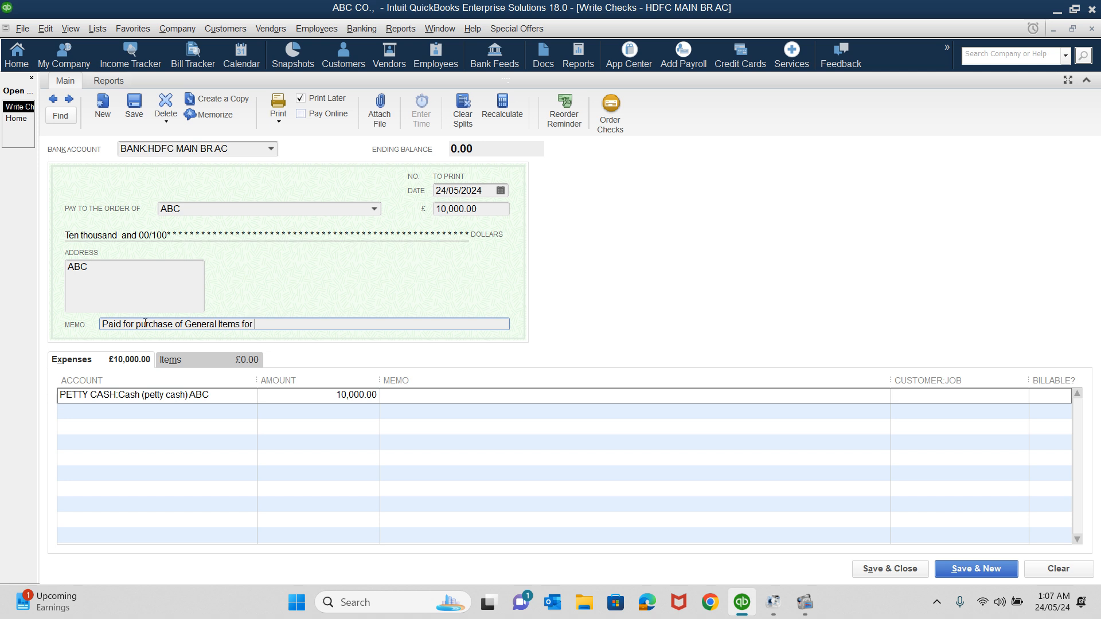
type(" Work in Progress of Bldng no ")
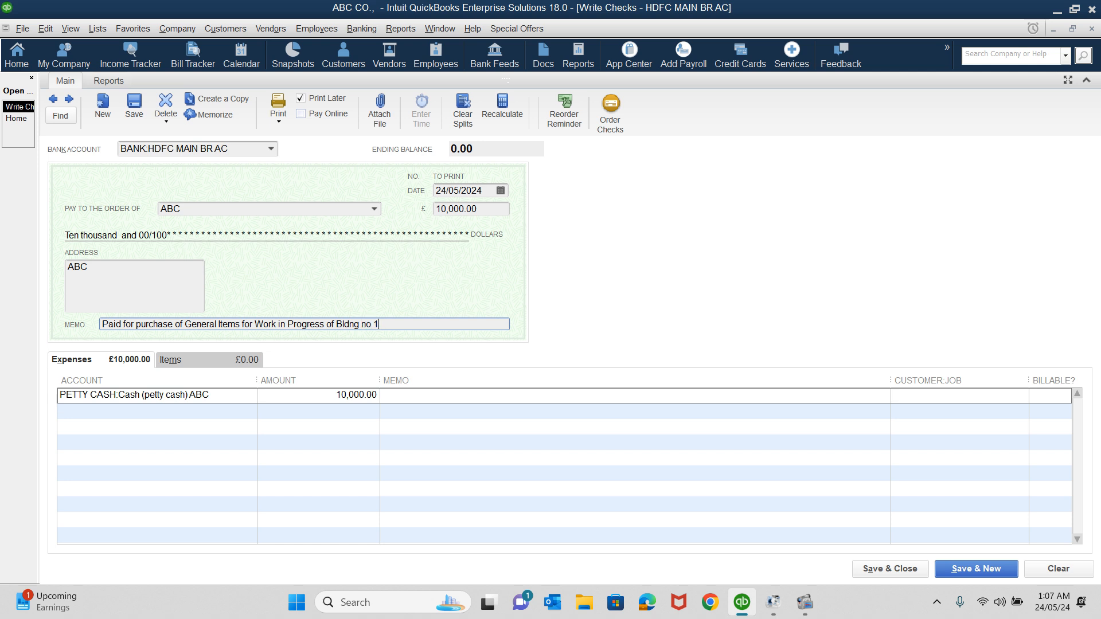
type("123")
Copy the check's memo text into the Memo field of the petty cash expense line.
left_click_drag(398, 325, 105, 326)
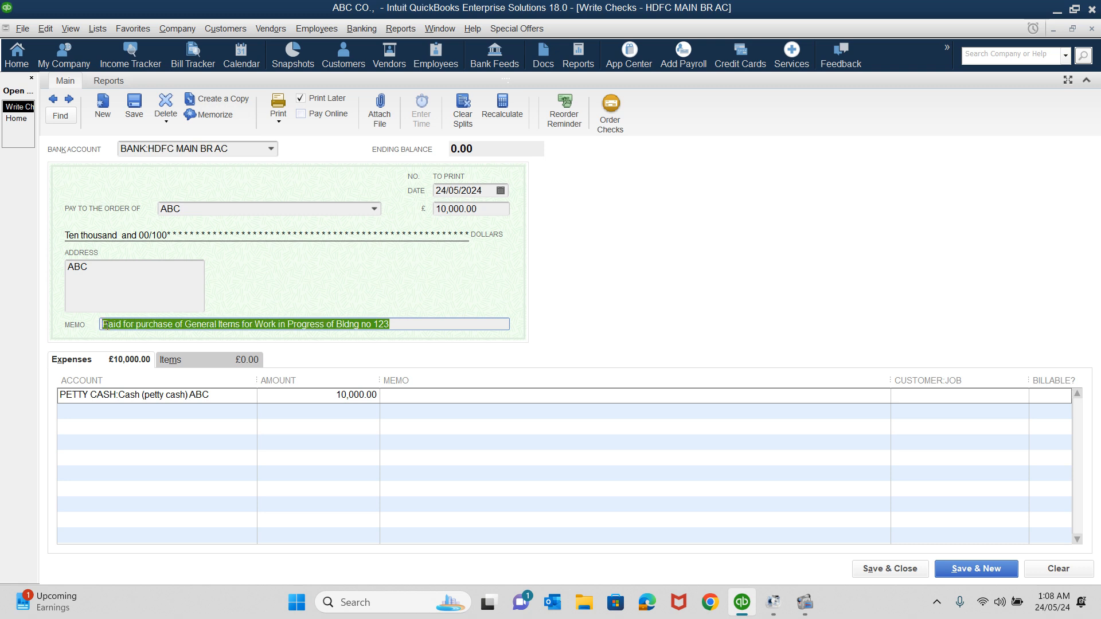
right_click(105, 325)
left_click(156, 60)
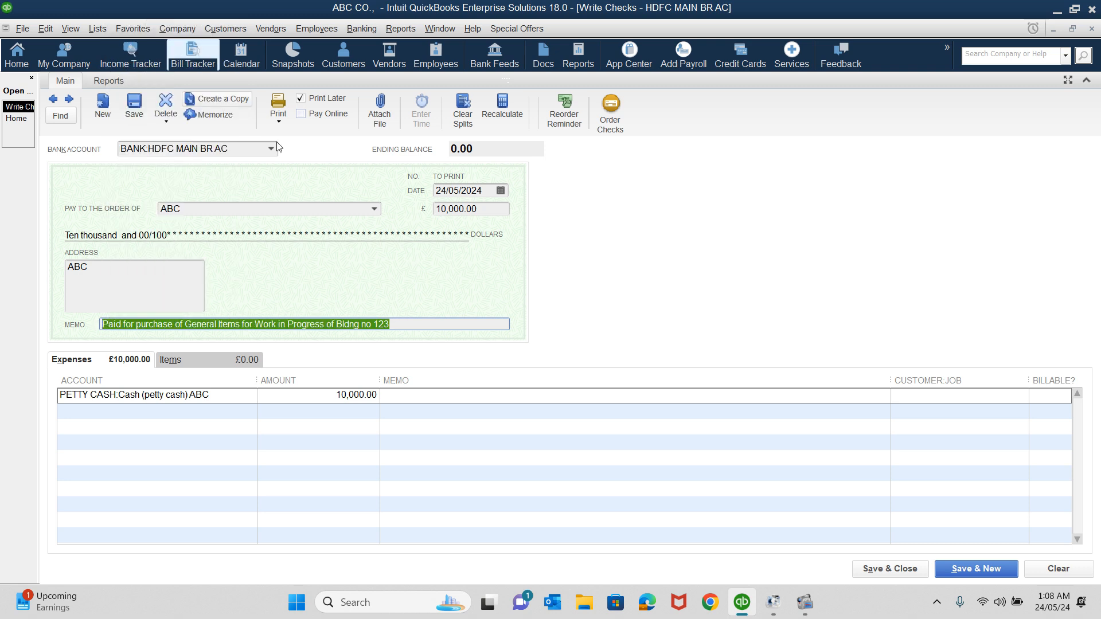
left_click(414, 396)
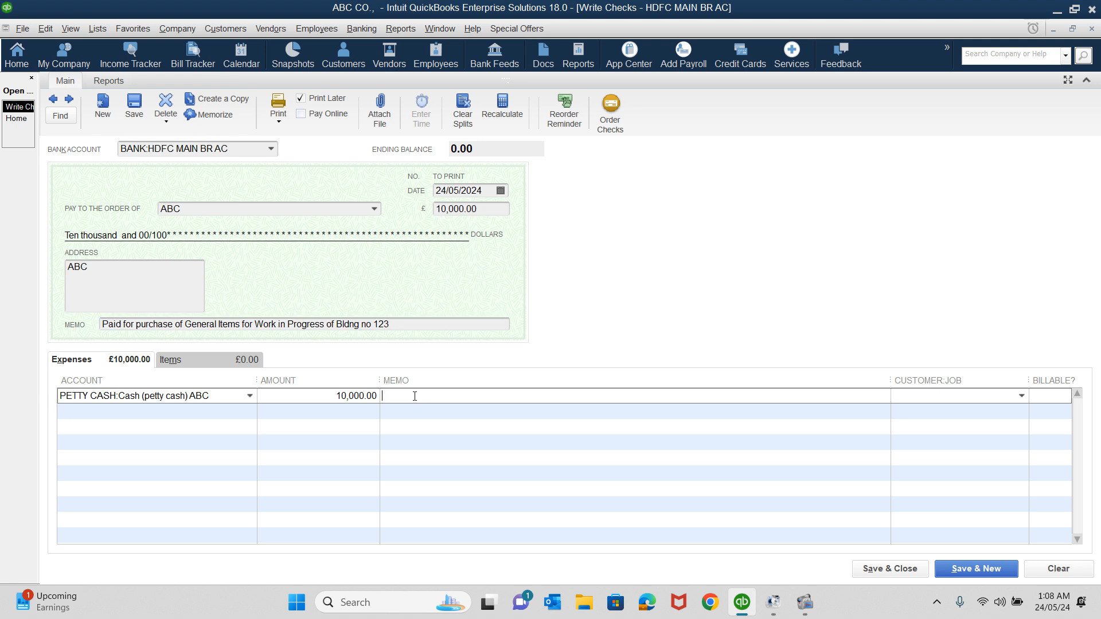
key("ctrl+v")
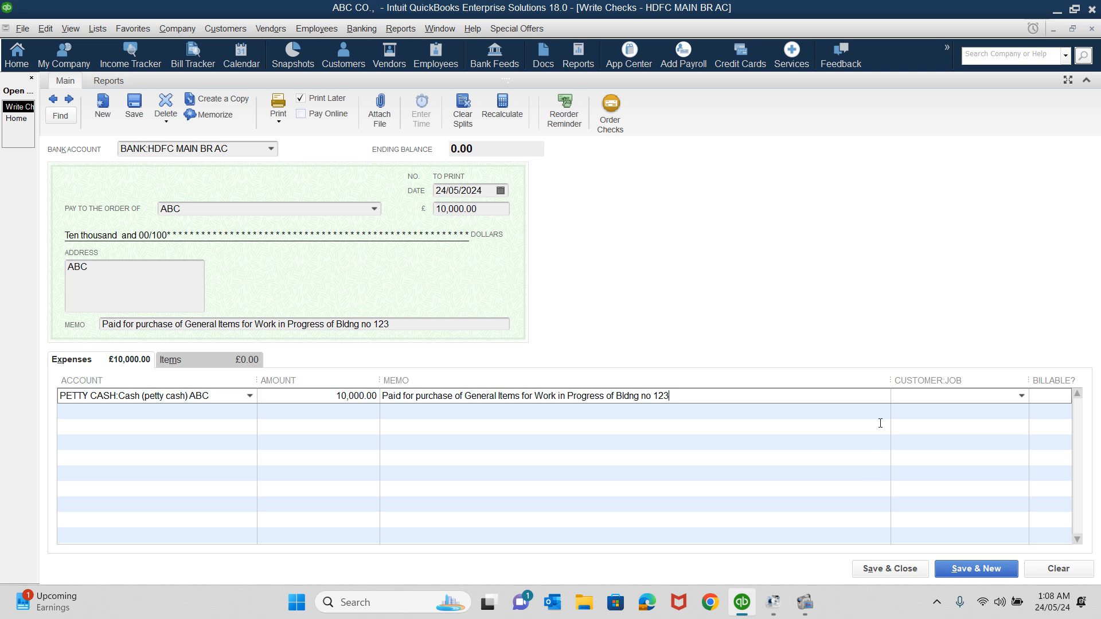
Narrow the Memo and Customer:Job columns of the expense table to fit their contents.
left_click_drag(890, 395, 700, 395)
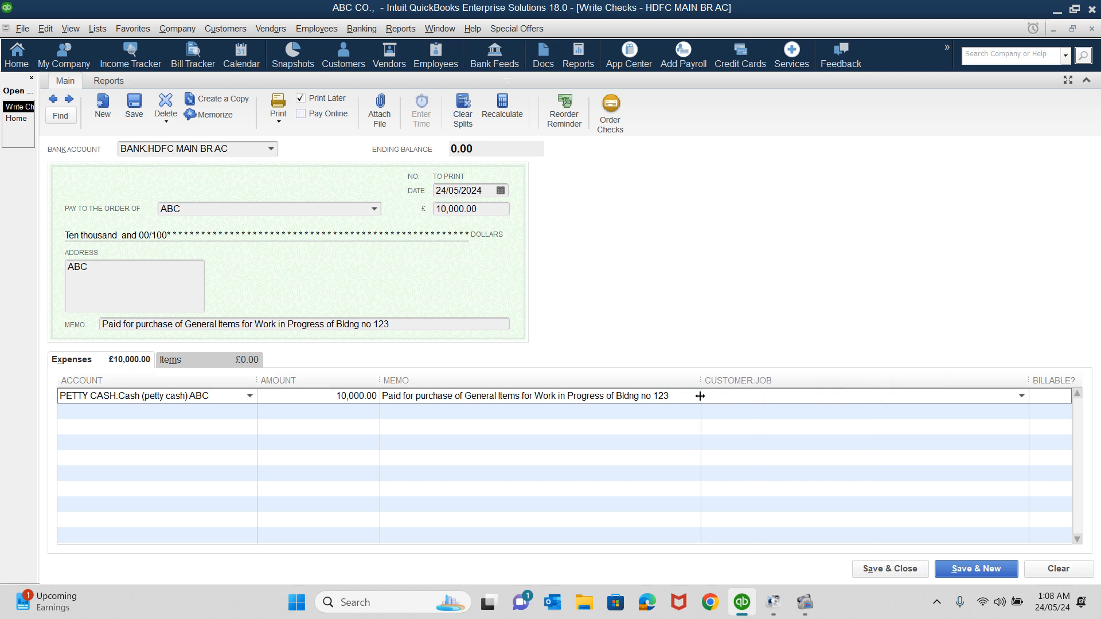
left_click_drag(1028, 381, 814, 403)
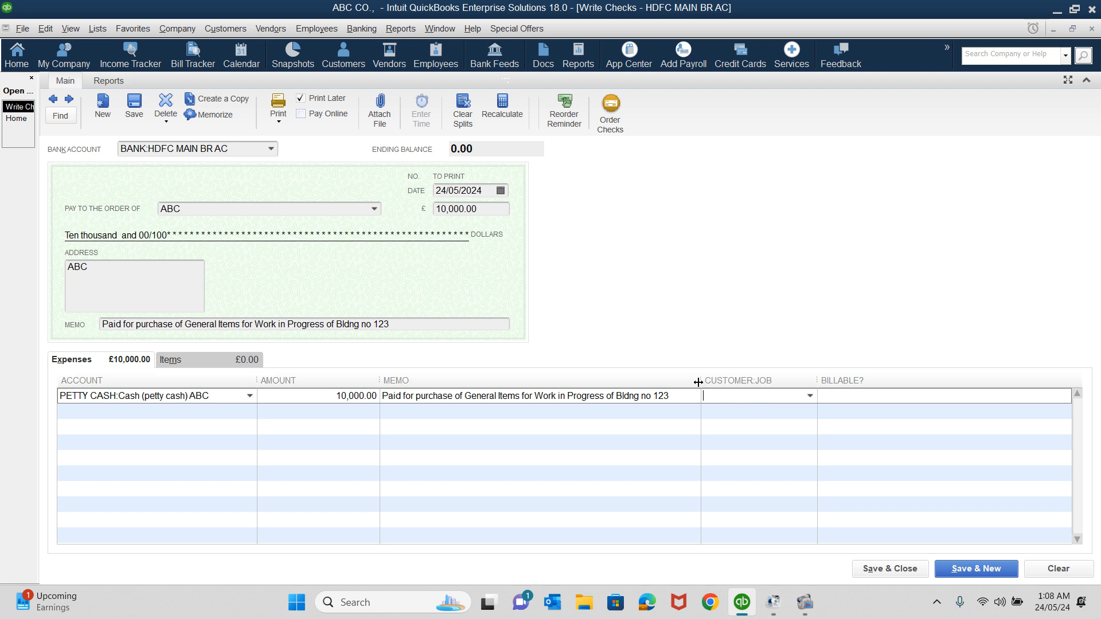
left_click_drag(700, 381, 706, 380)
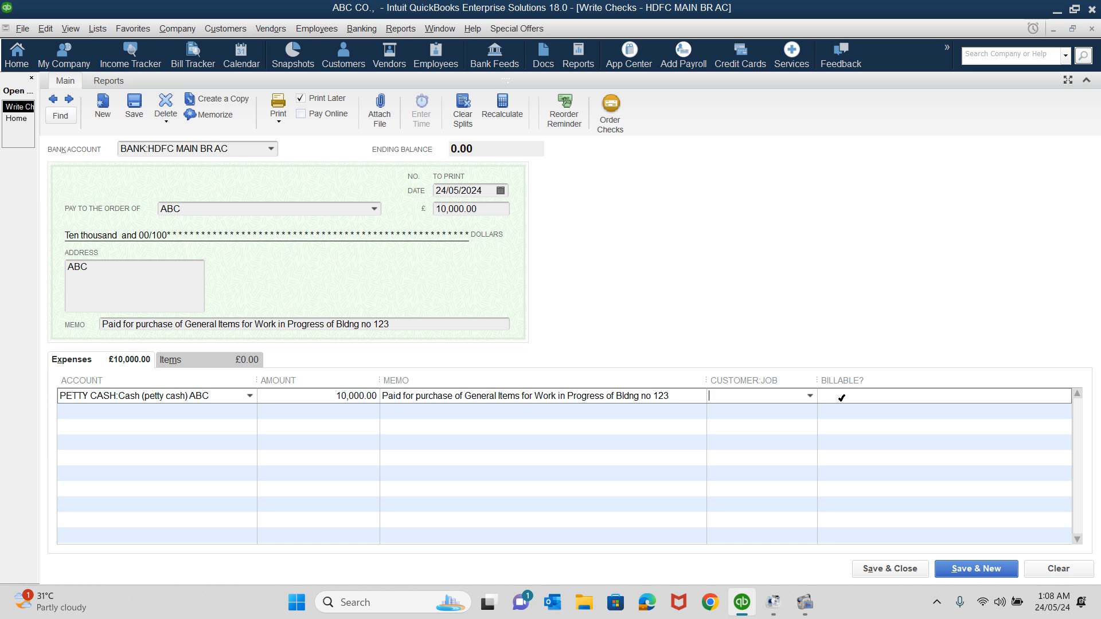
Add a new customer "XYZ CONSTRUCTIONS" with the same company name and assign it to the petty cash expense line.
left_click(809, 396)
left_click(741, 414)
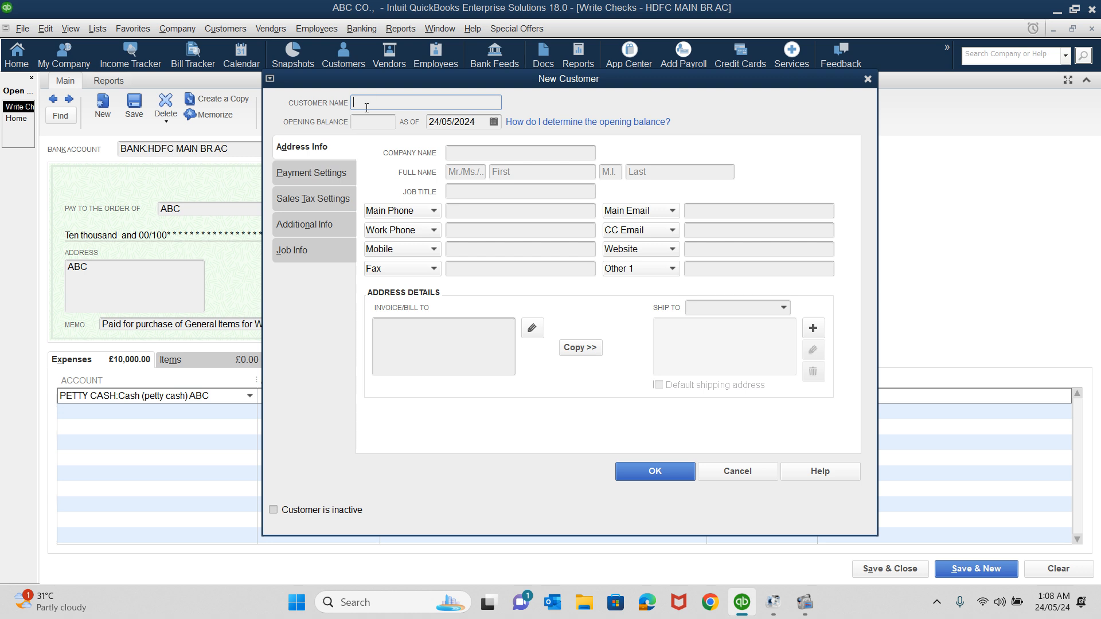
type("XYZ CONSTRUCTIONS")
key("Tab")
key("Tab")
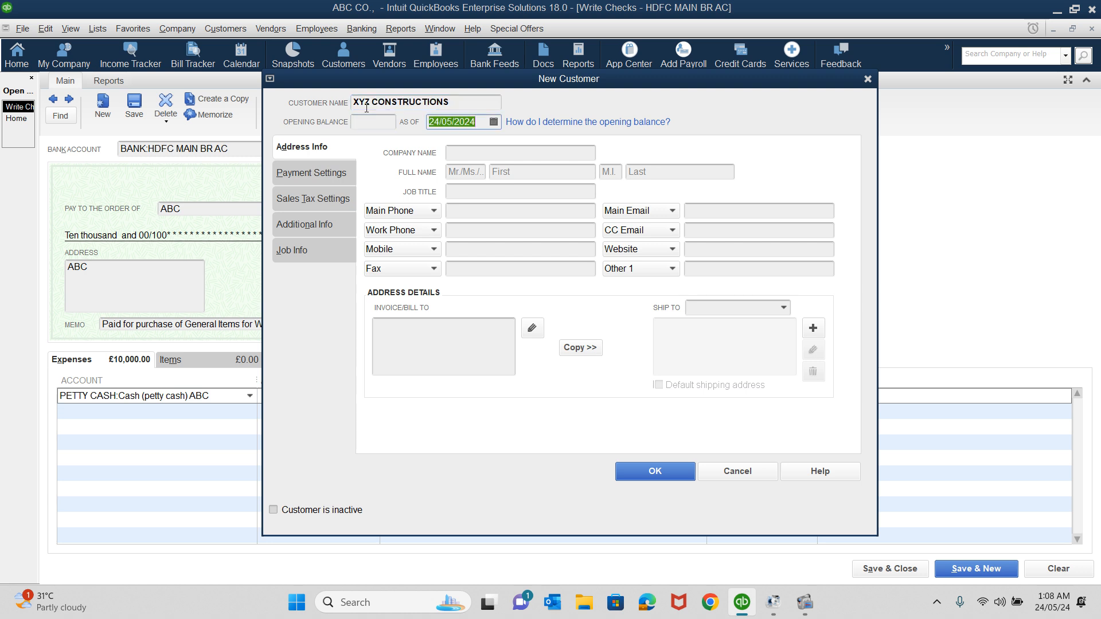
left_click(367, 107)
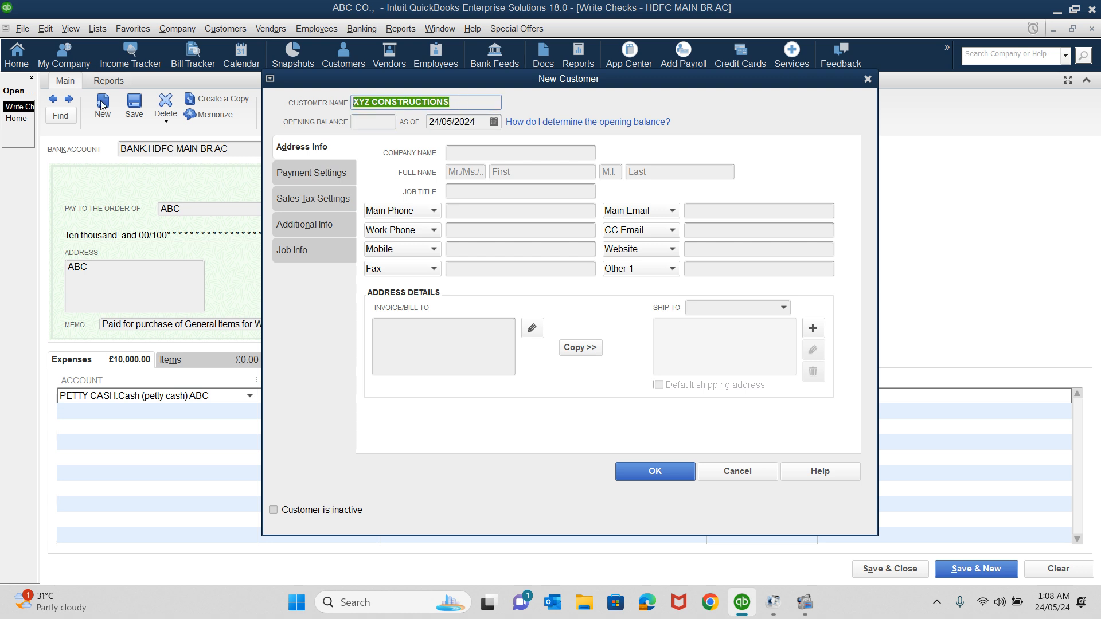
left_click(498, 153)
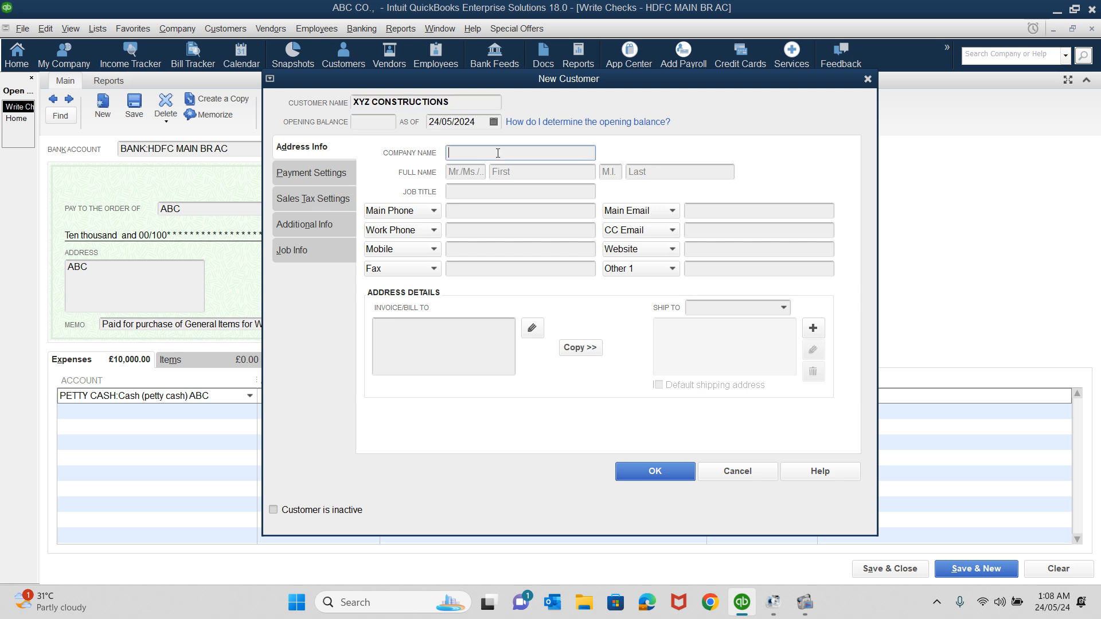
key("ctrl+v")
left_click(670, 474)
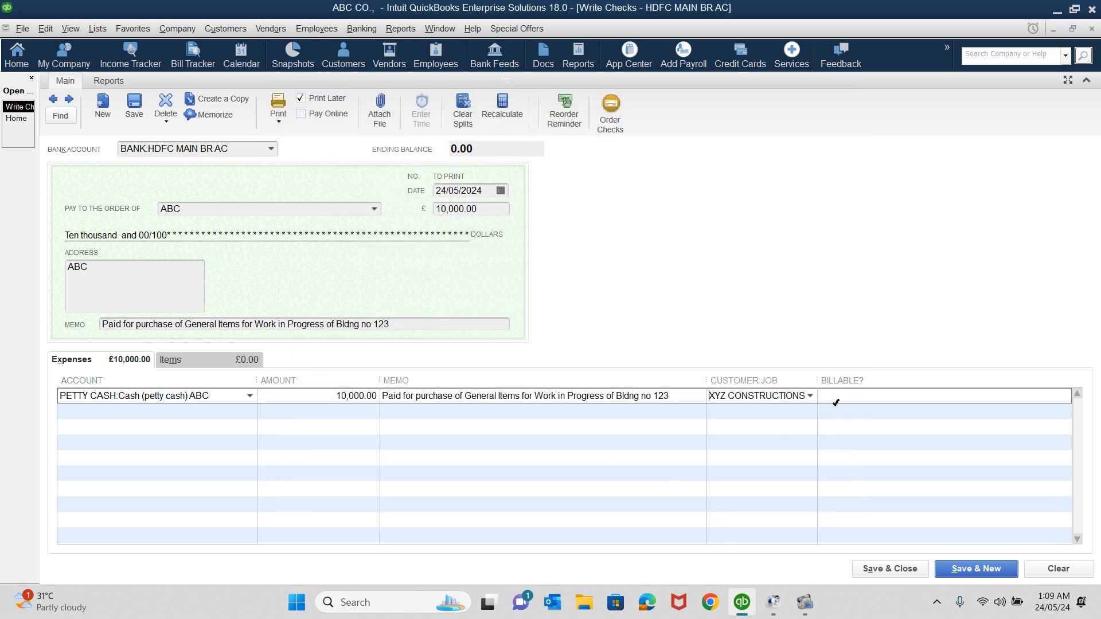
Widen the Customer:Job column slightly, then save the check and close Write Checks.
left_click_drag(818, 380, 833, 380)
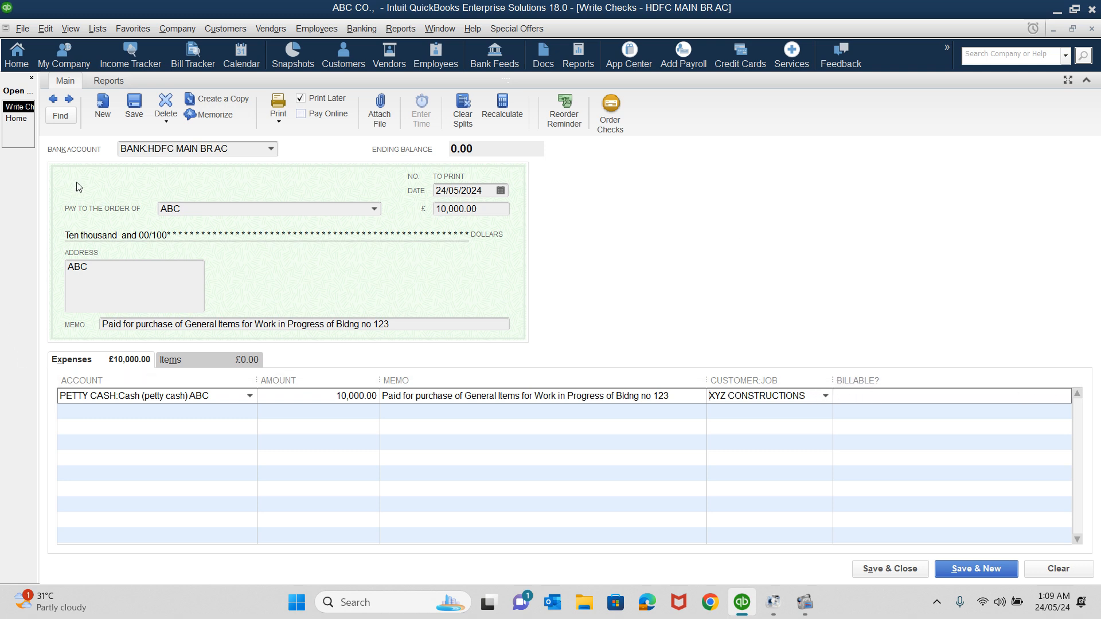
left_click(133, 114)
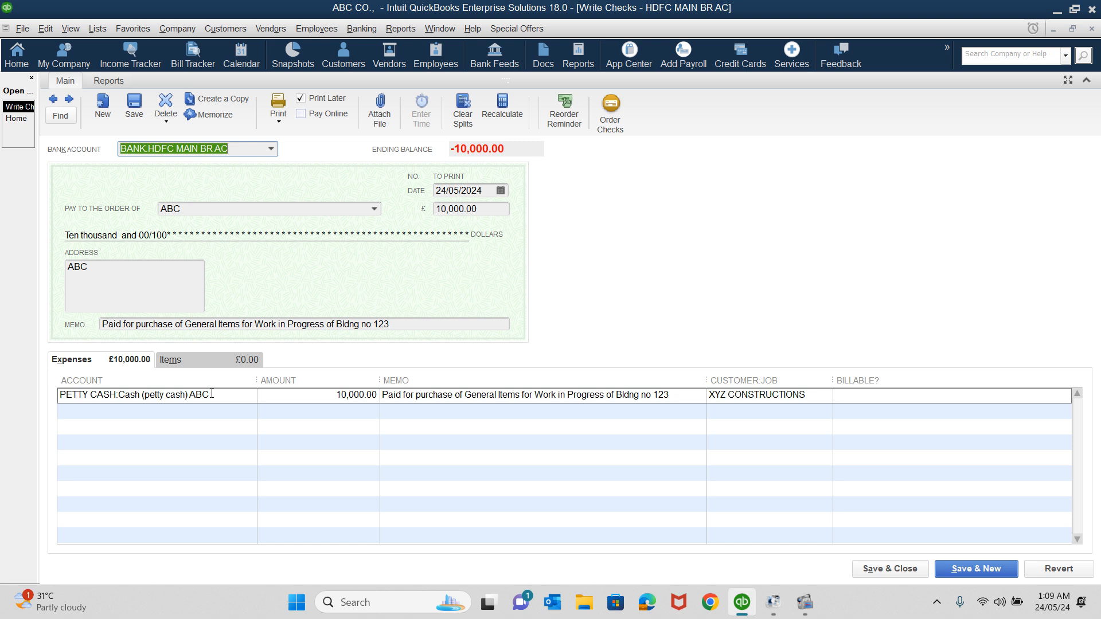
key("Escape")
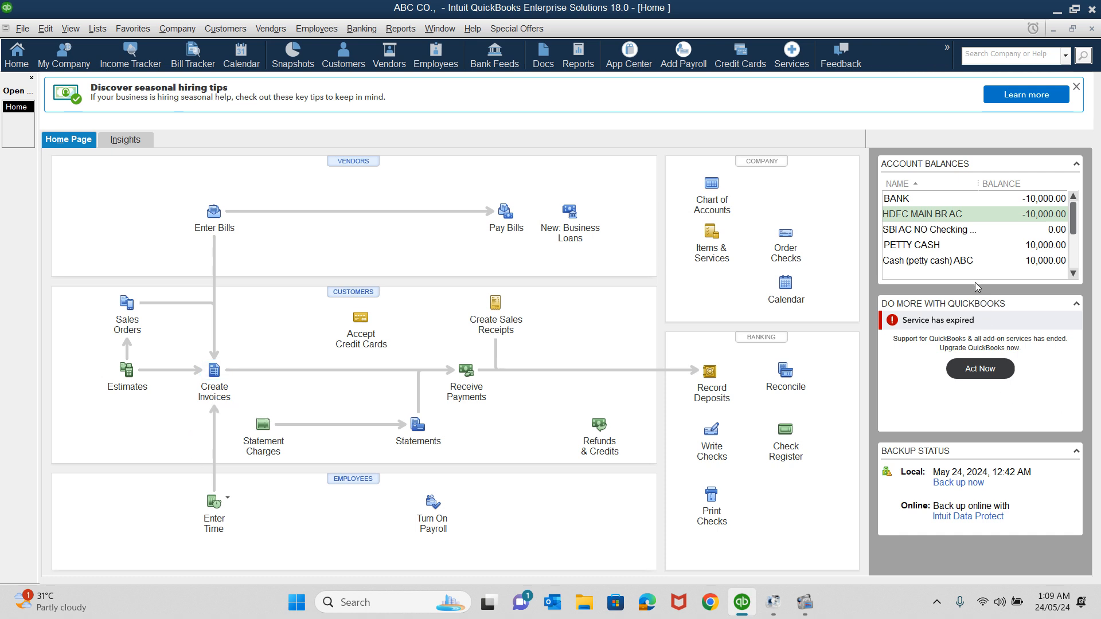
Review the HDFC MAIN BR AC QuickReport from the account balances, then check the PETTY CASH and Cash (petty cash) ABC balances.
left_click(1075, 162)
left_click(1075, 163)
left_click(1024, 221)
double_click(1024, 221)
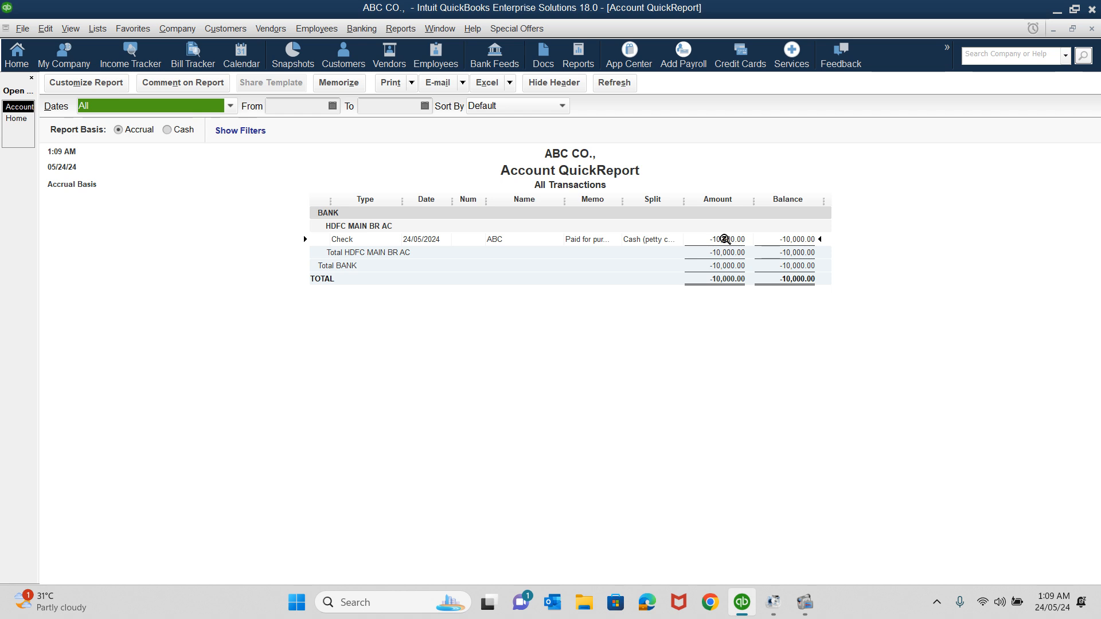
key("Escape")
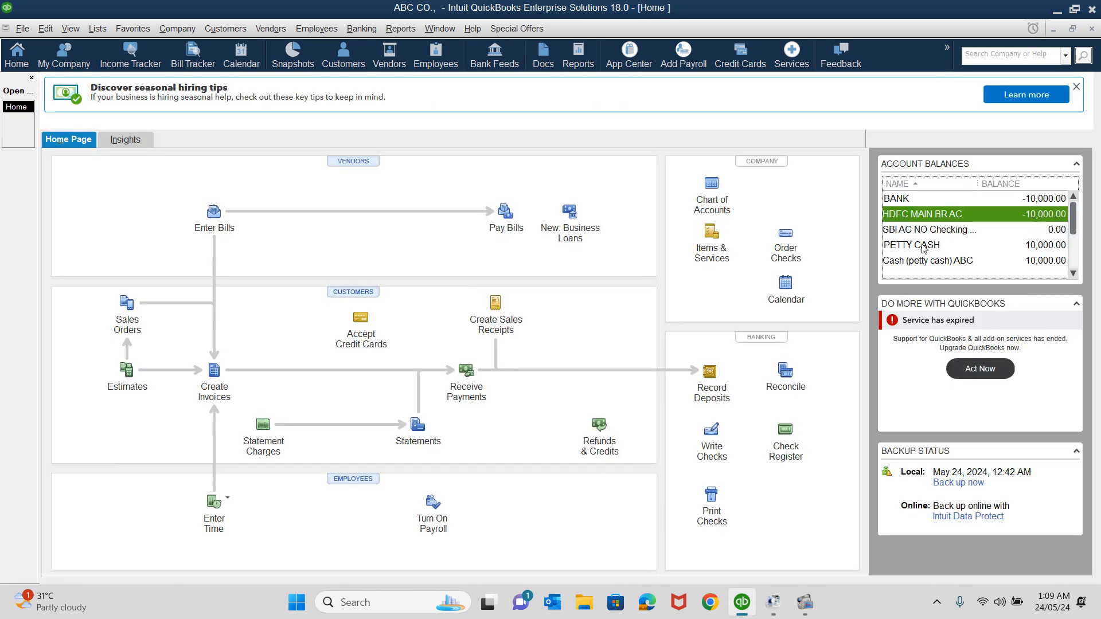
left_click(920, 248)
left_click(918, 263)
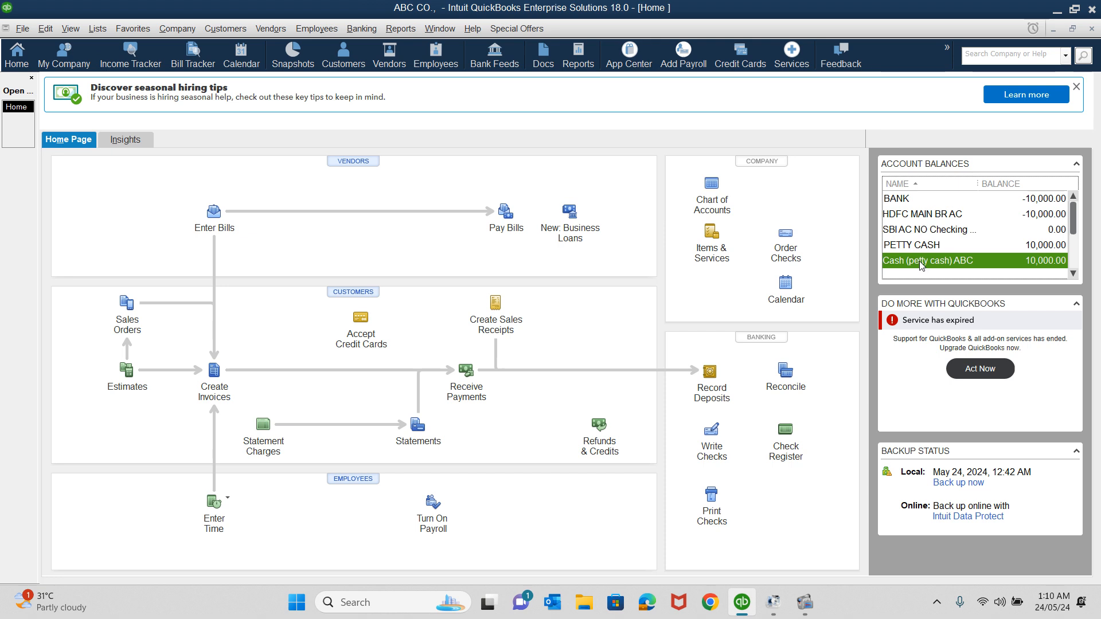
Review the Cash (petty cash) ABC QuickReport, then look over the remaining account balances on the Home page.
double_click(921, 265)
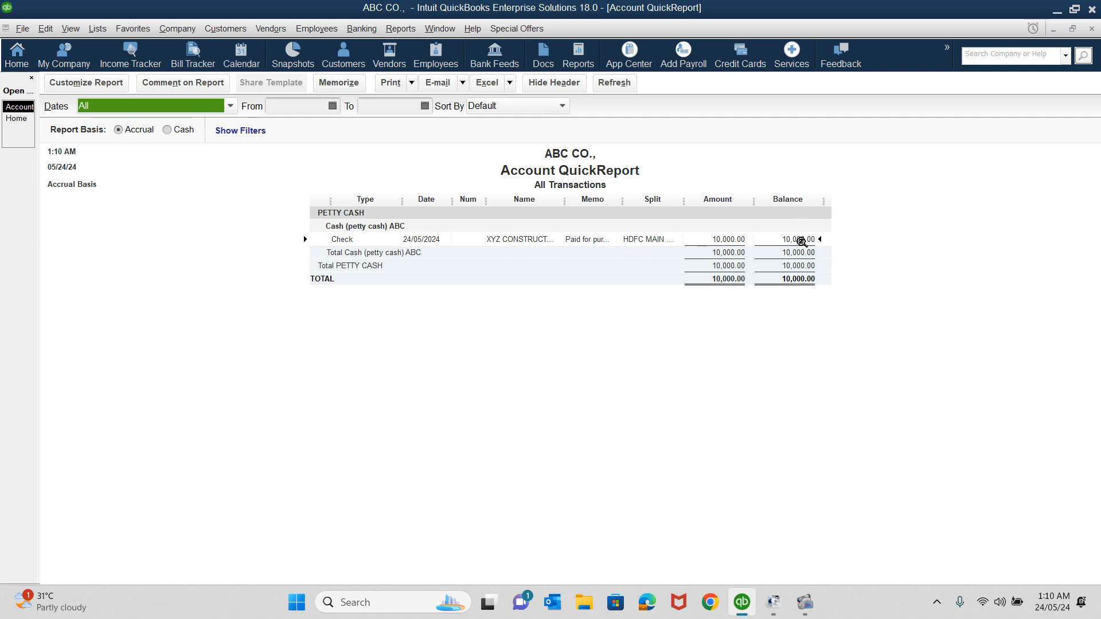
key("Escape")
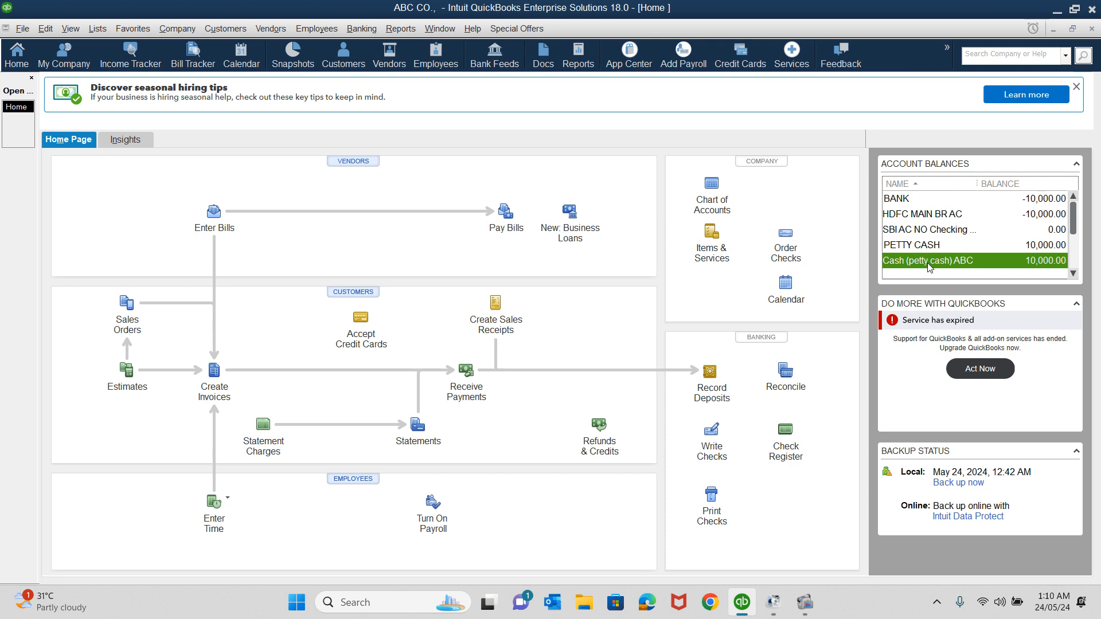
scroll(929, 266, "down", 1)
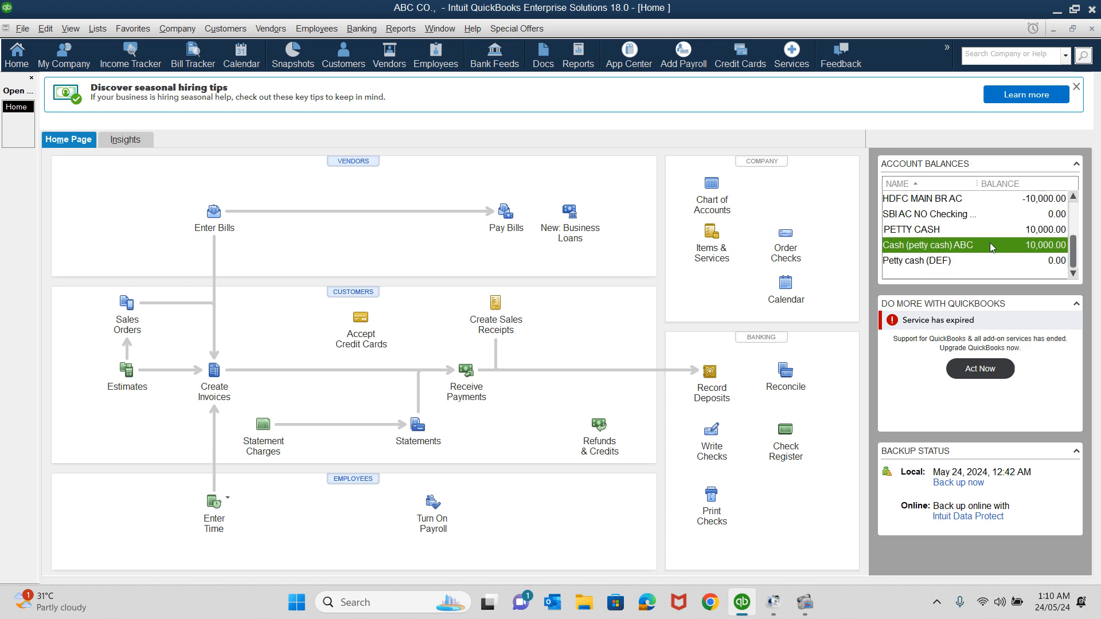
Start a new bill and quick-add "XYZ VENDOR" as its vendor.
left_click(218, 226)
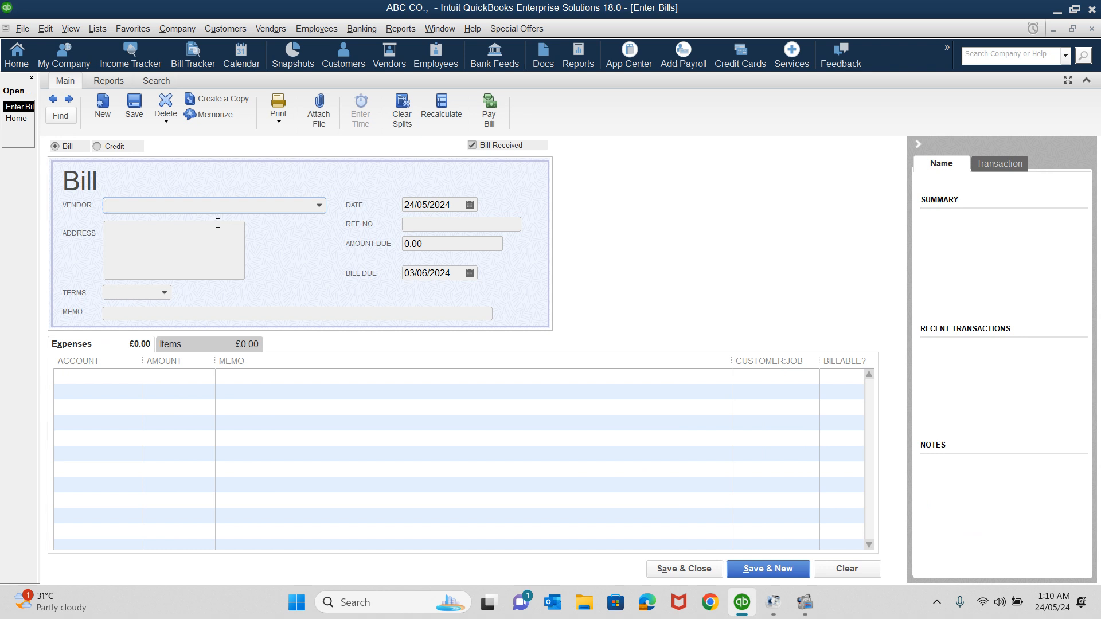
key("Escape")
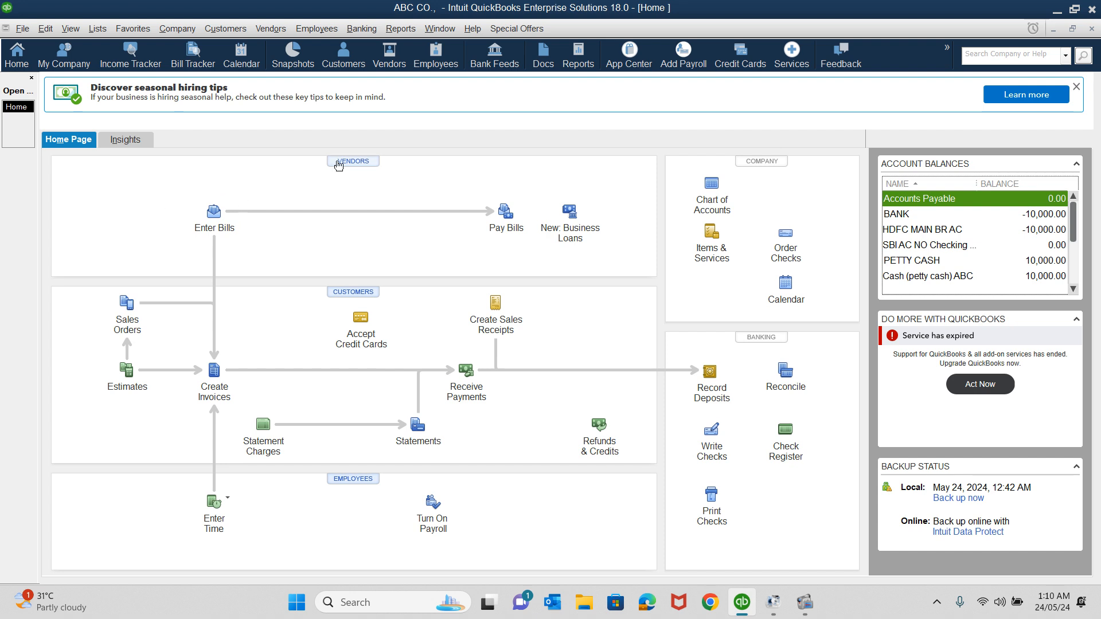
left_click(215, 216)
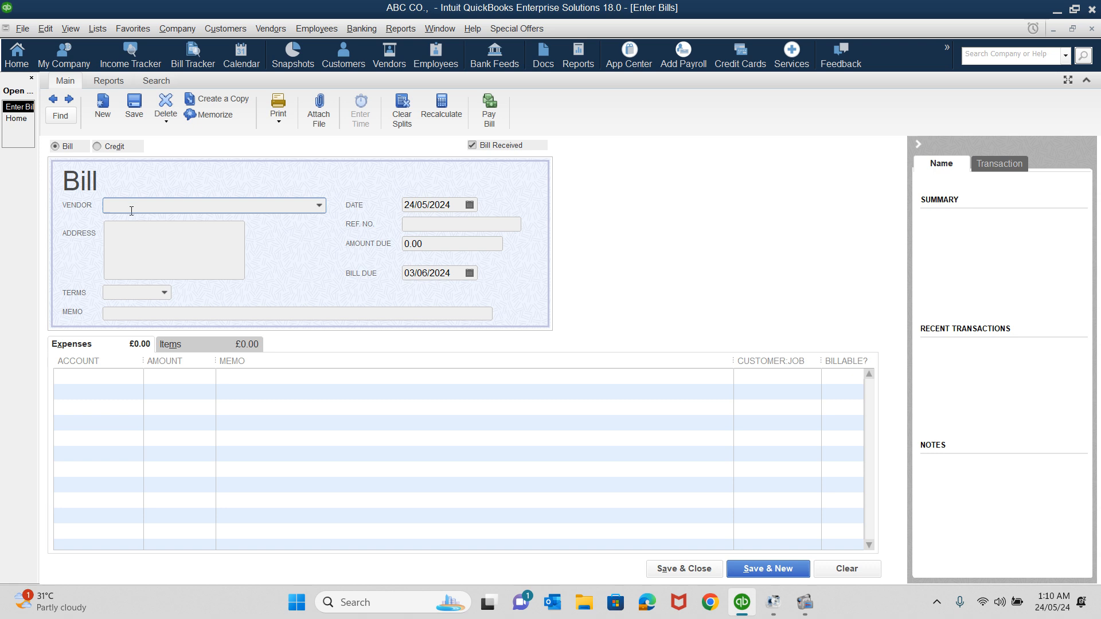
type("XYZ VENDOR")
key("Tab")
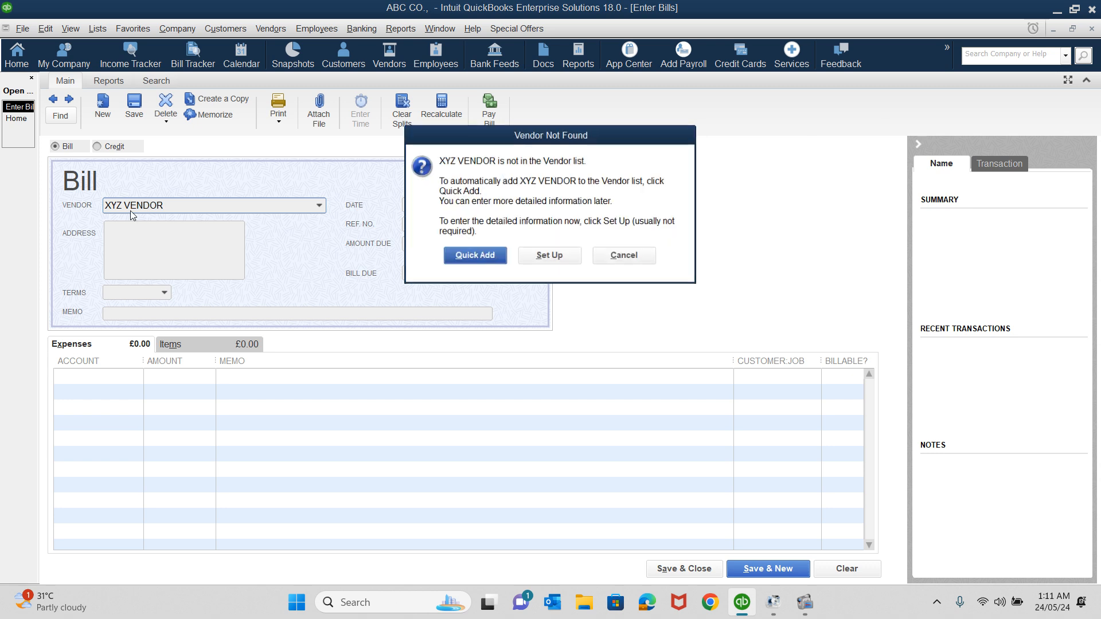
left_click(493, 258)
Set the bill's reference number to 1245/89/888 and its amount due to 6000.
left_click(428, 228)
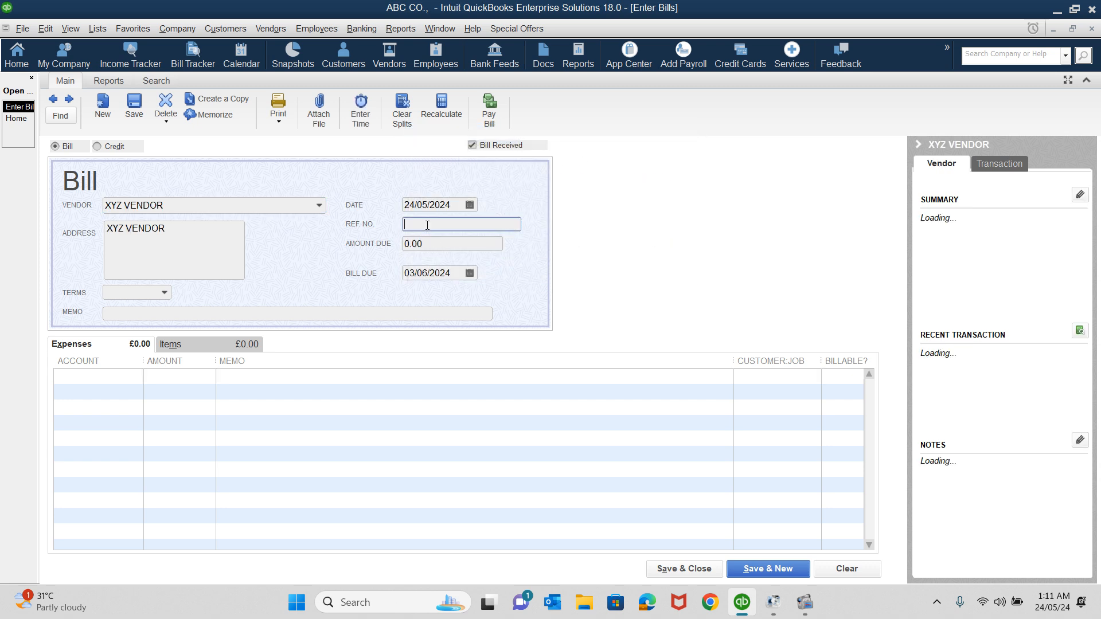
type("124")
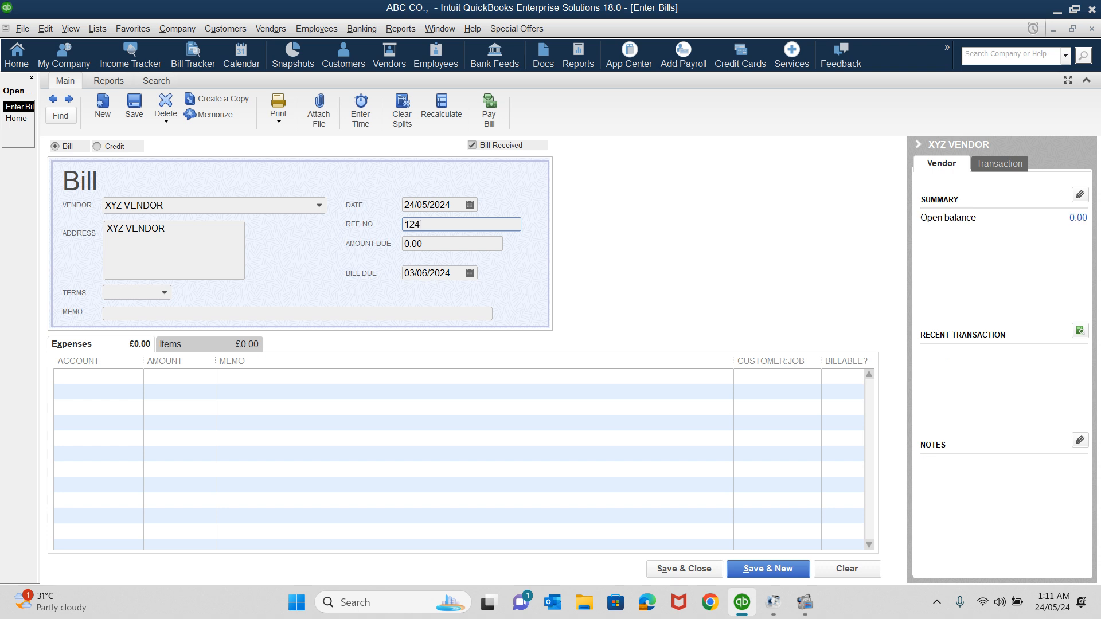
type("5/89/888")
key("Tab")
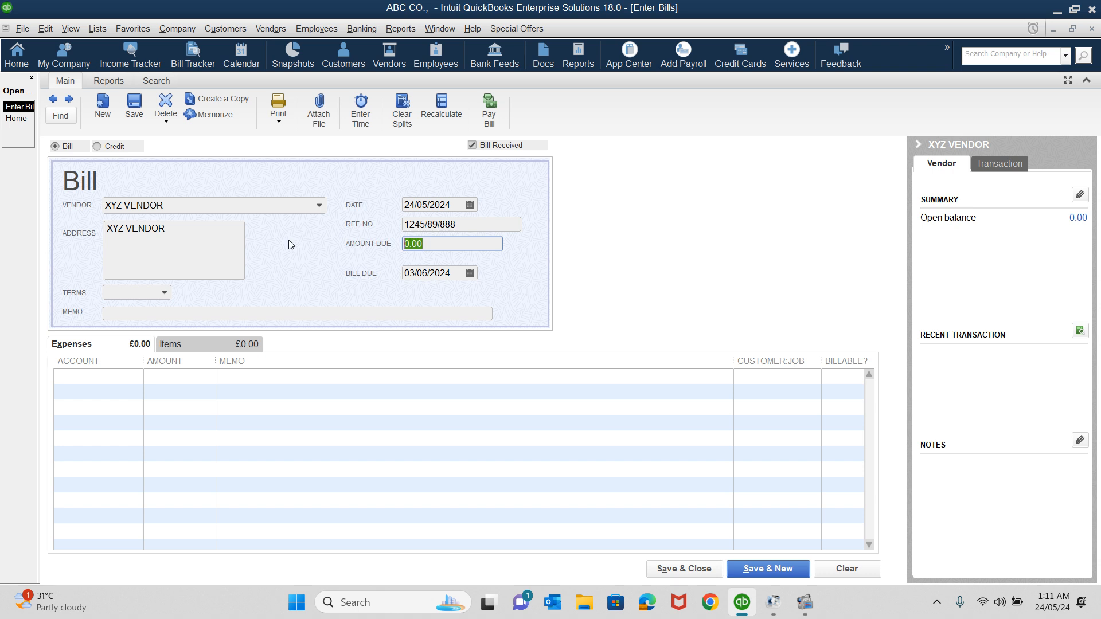
type("6000")
Assign the bill's expense line to the Auto and Truck Expenses account.
left_click(84, 377)
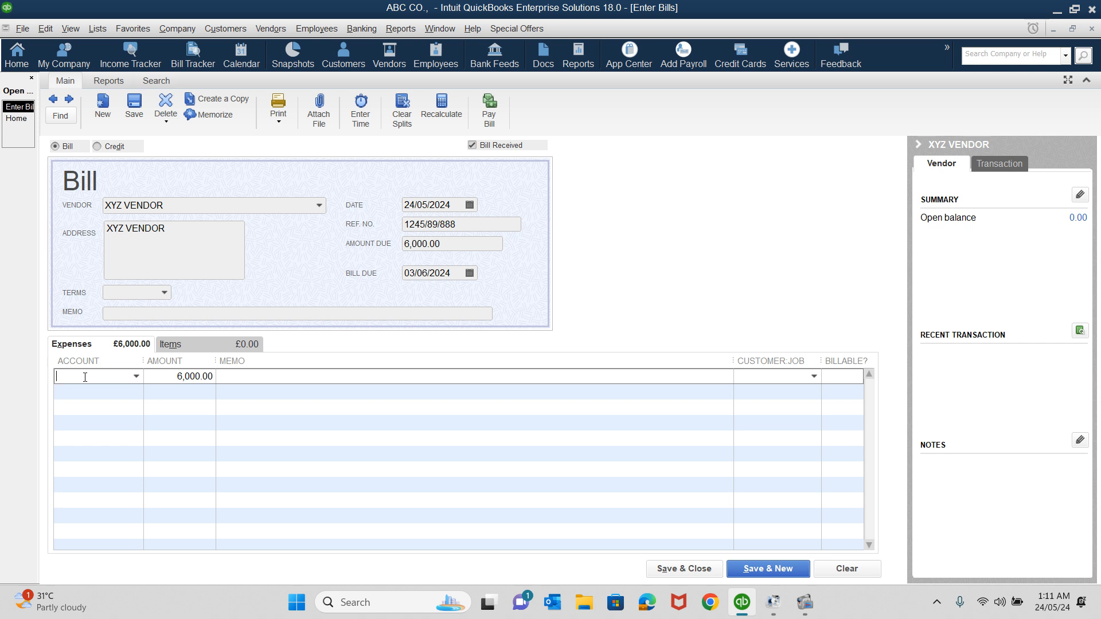
type("BUI")
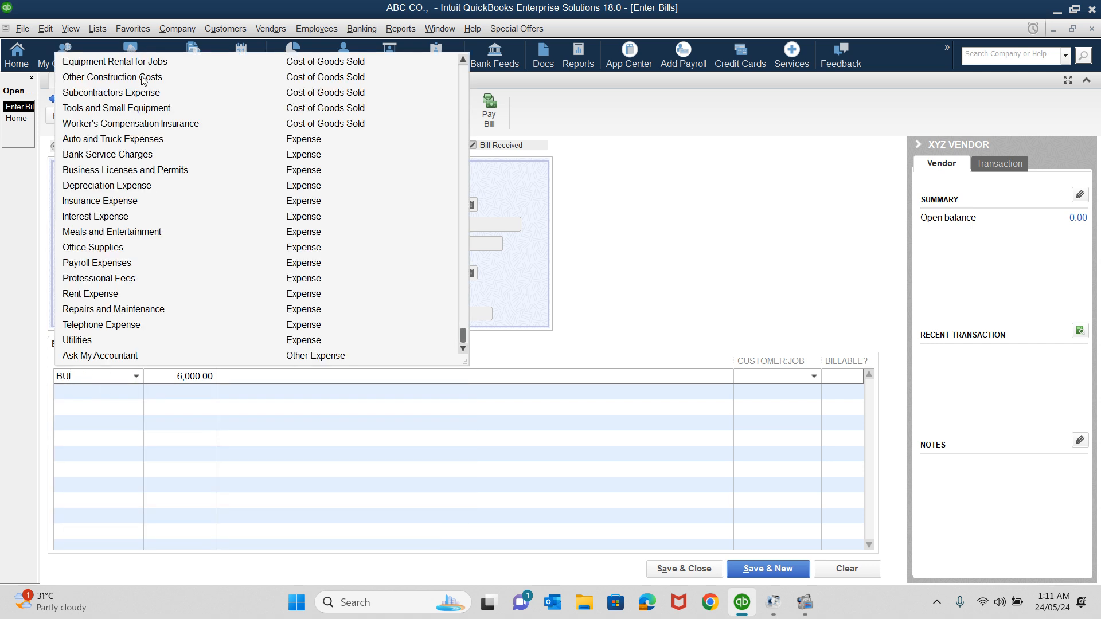
left_click(106, 140)
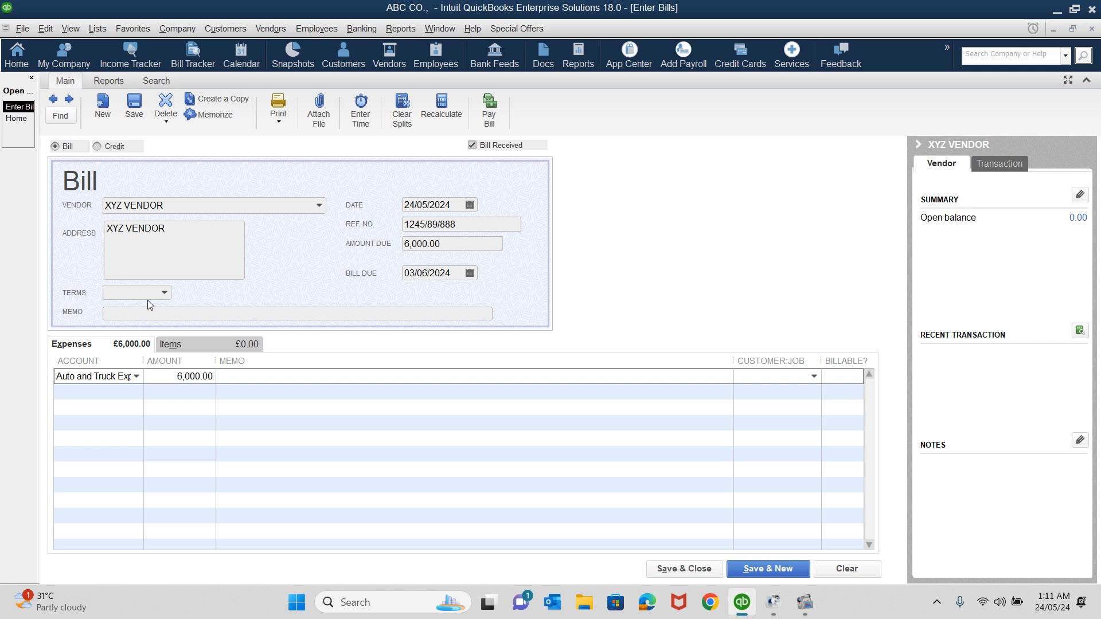
Enter "AUTO AND TRUCK EXPENSES" as the bill's memo and copy it into the expense line's memo.
left_click(144, 318)
type("A")
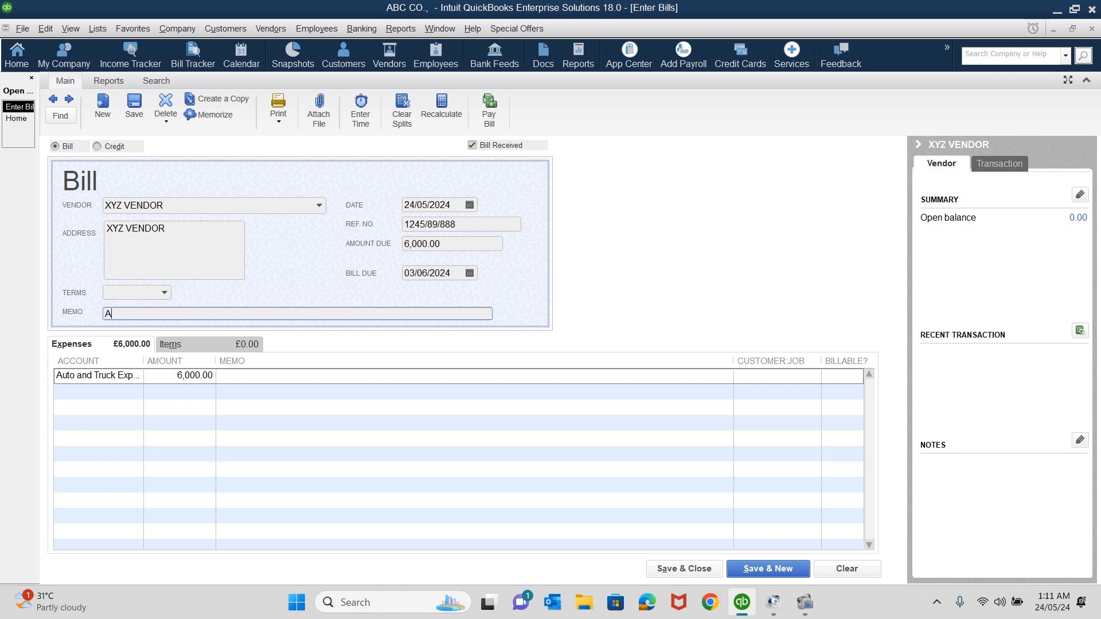
type("UTO AND TRUCK EXPENSES")
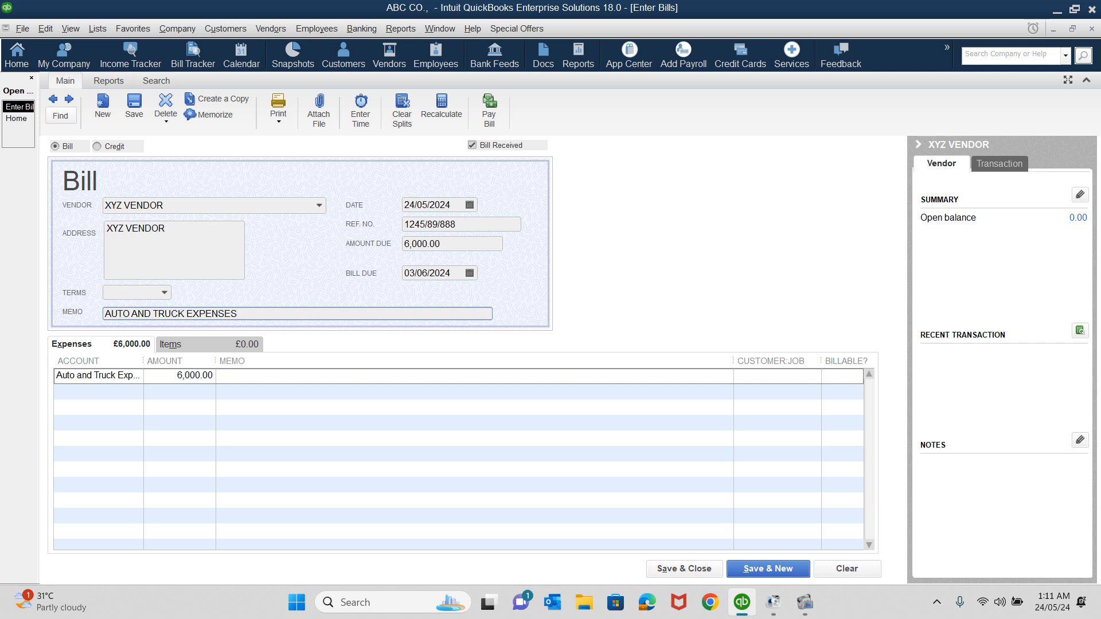
left_click_drag(263, 314, 2, 318)
key("ctrl+c")
left_click(255, 376)
key("ctrl+v")
Assign the expense line to the customer XYZ CONSTRUCTIONS and widen the Customer:Job column to fit the full name.
left_click(752, 374)
type("A")
key("BackSpace")
type("X")
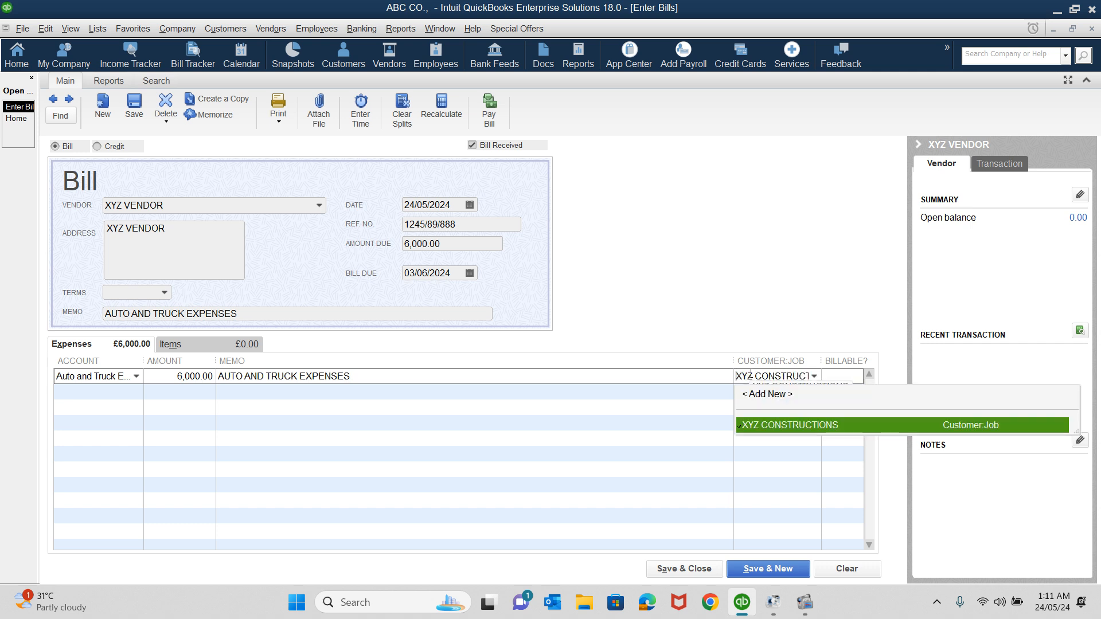
left_click(761, 425)
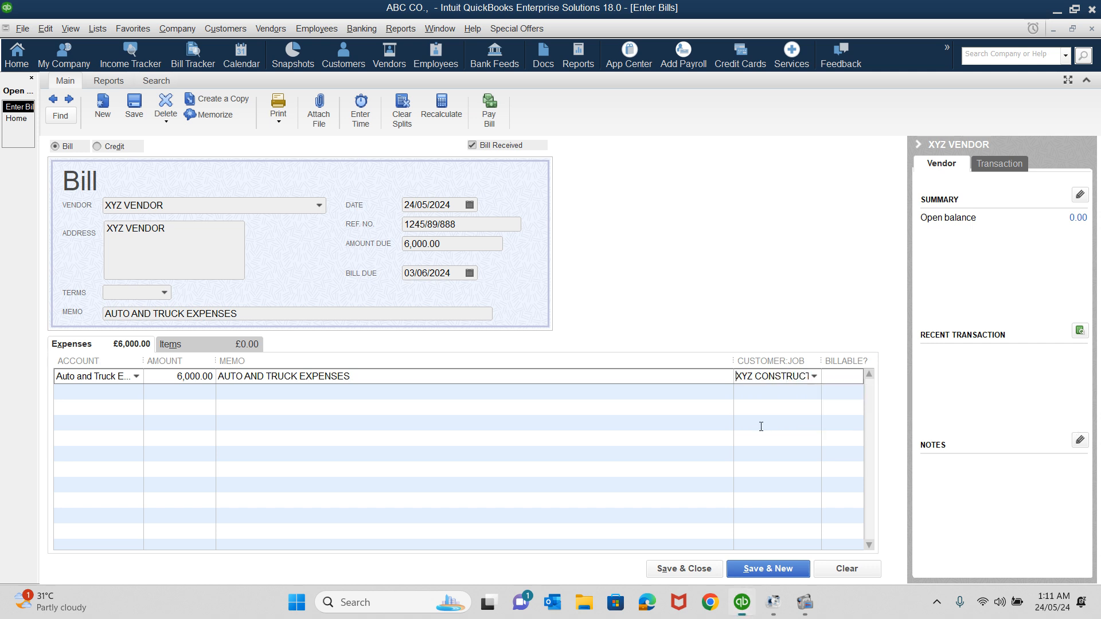
left_click_drag(736, 359, 524, 360)
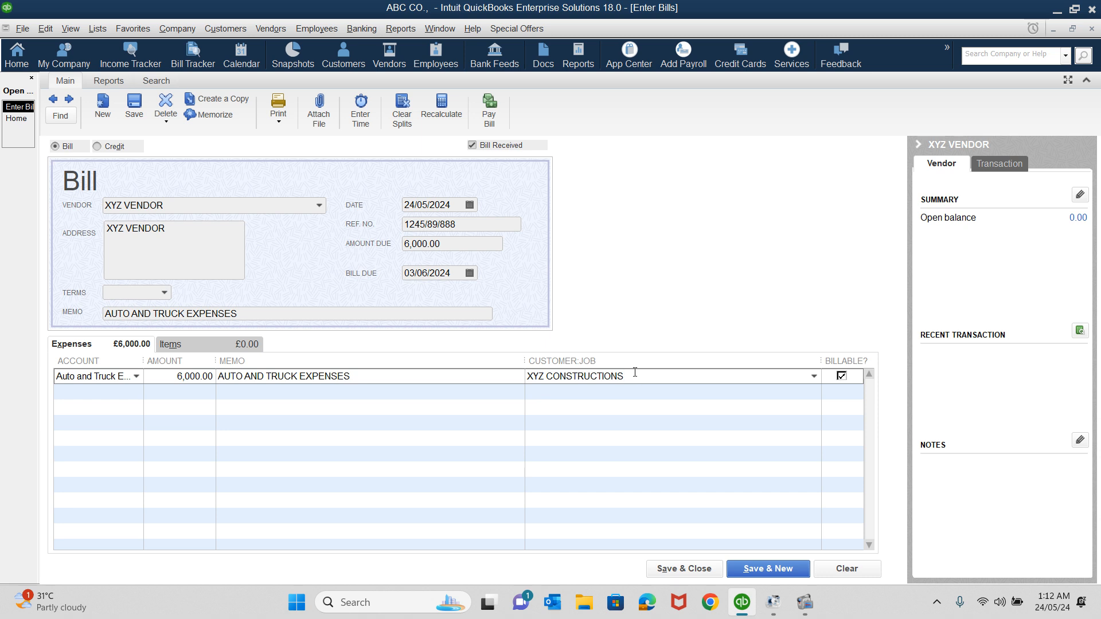
Save the bill and pay it in full from the Cash (petty cash) ABC account, then return to the Home page.
left_click(133, 113)
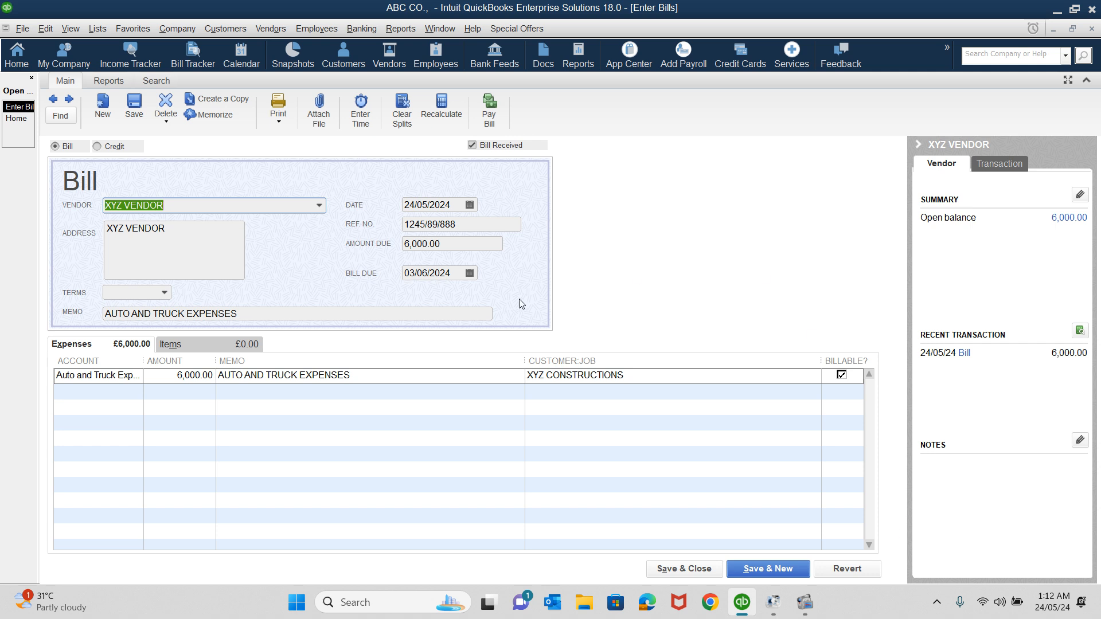
left_click(488, 121)
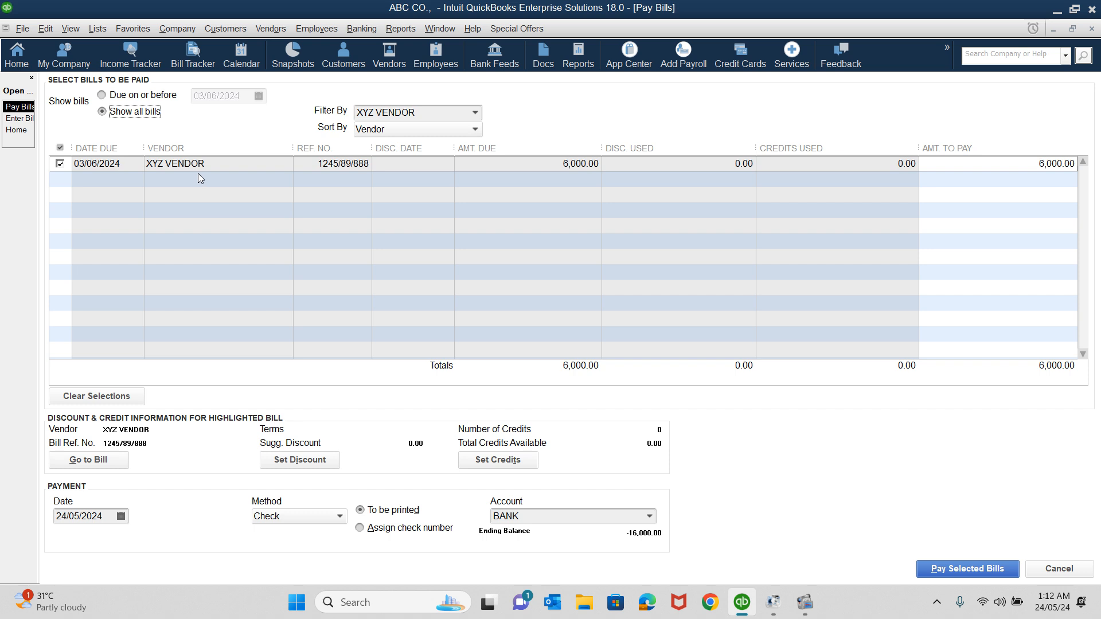
left_click(649, 519)
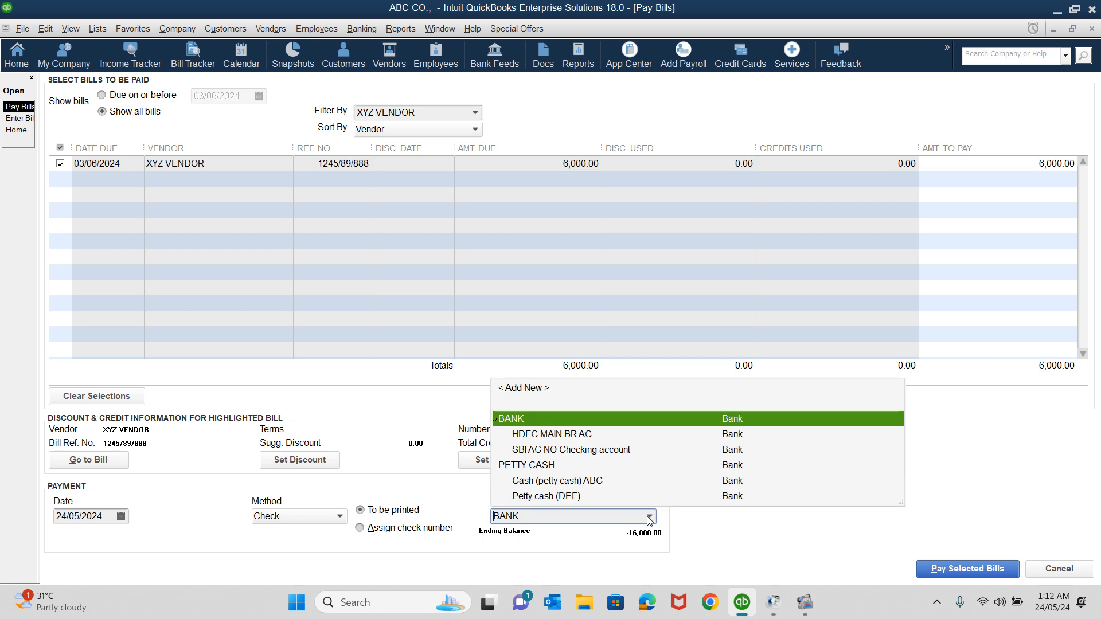
left_click(590, 481)
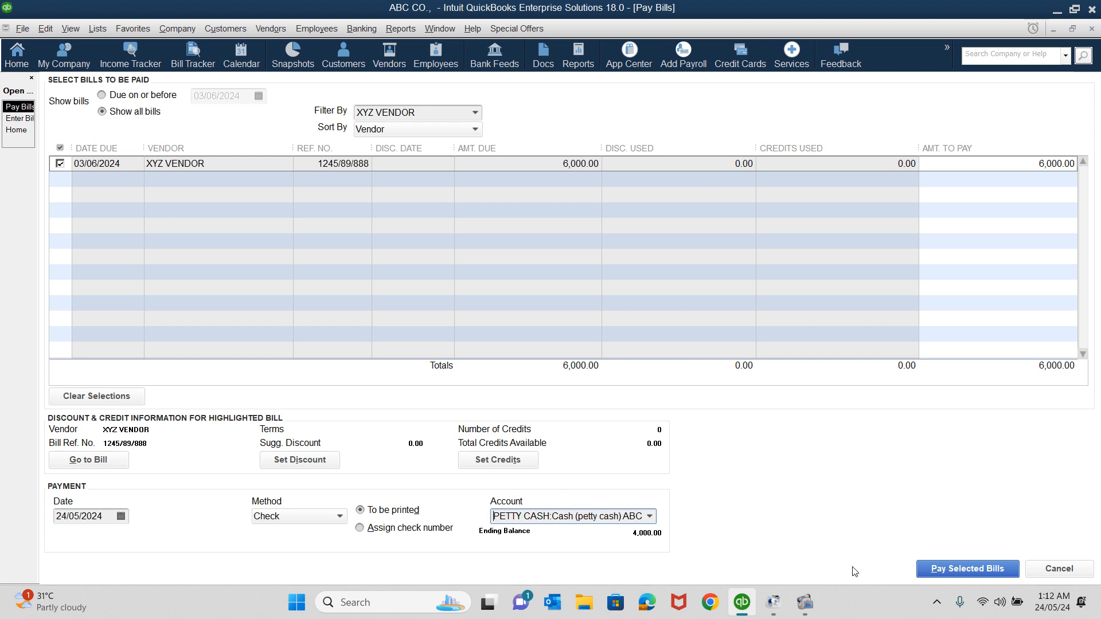
left_click(650, 517)
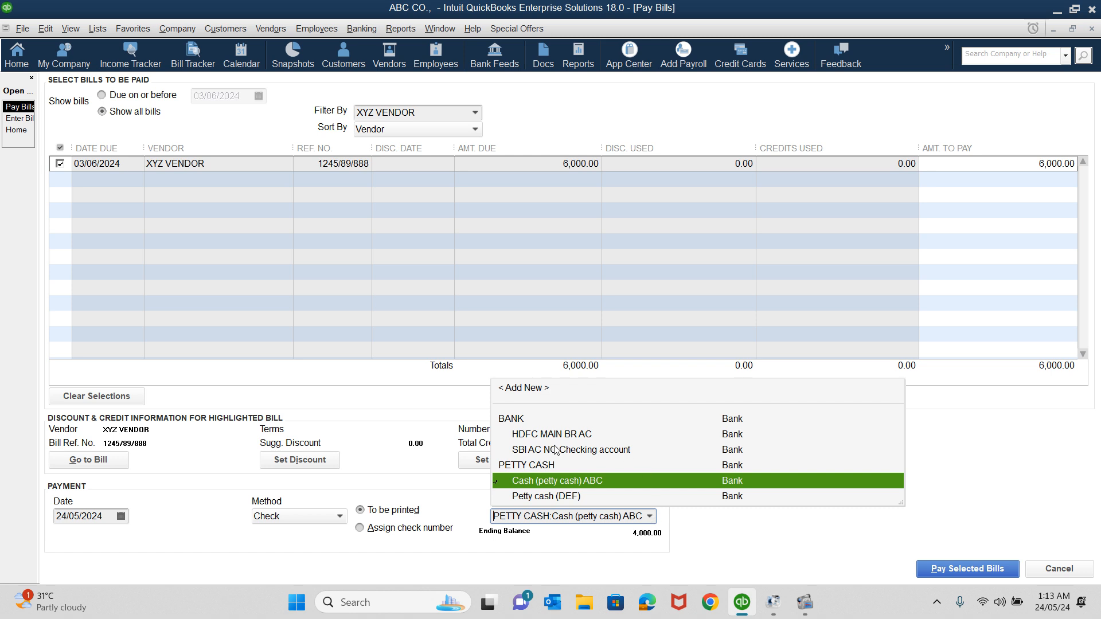
left_click(611, 481)
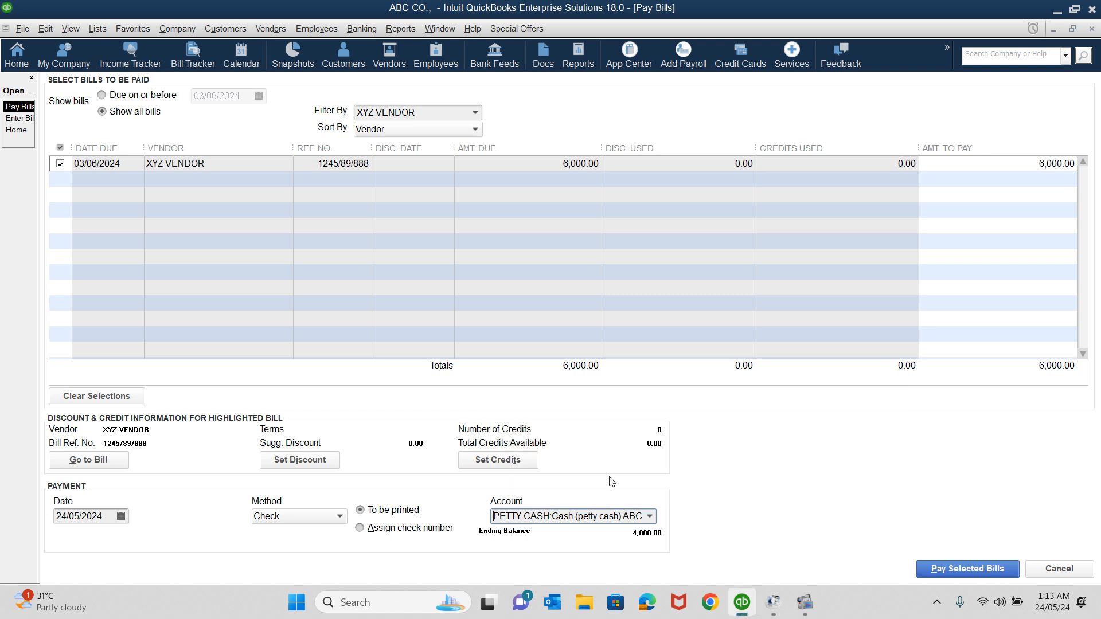
left_click(941, 572)
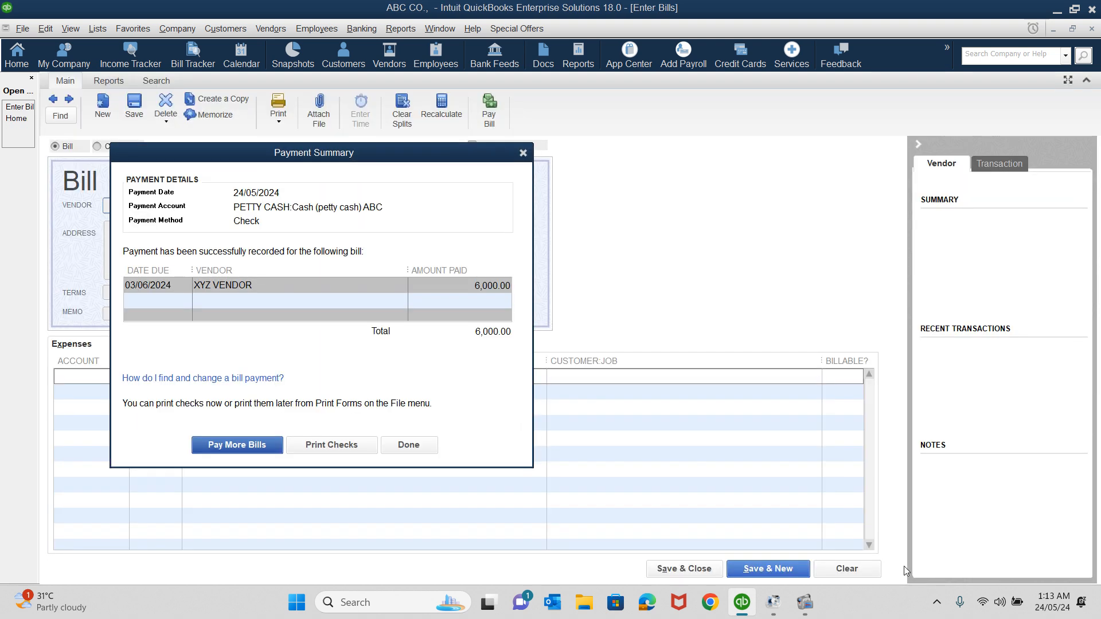
left_click(413, 450)
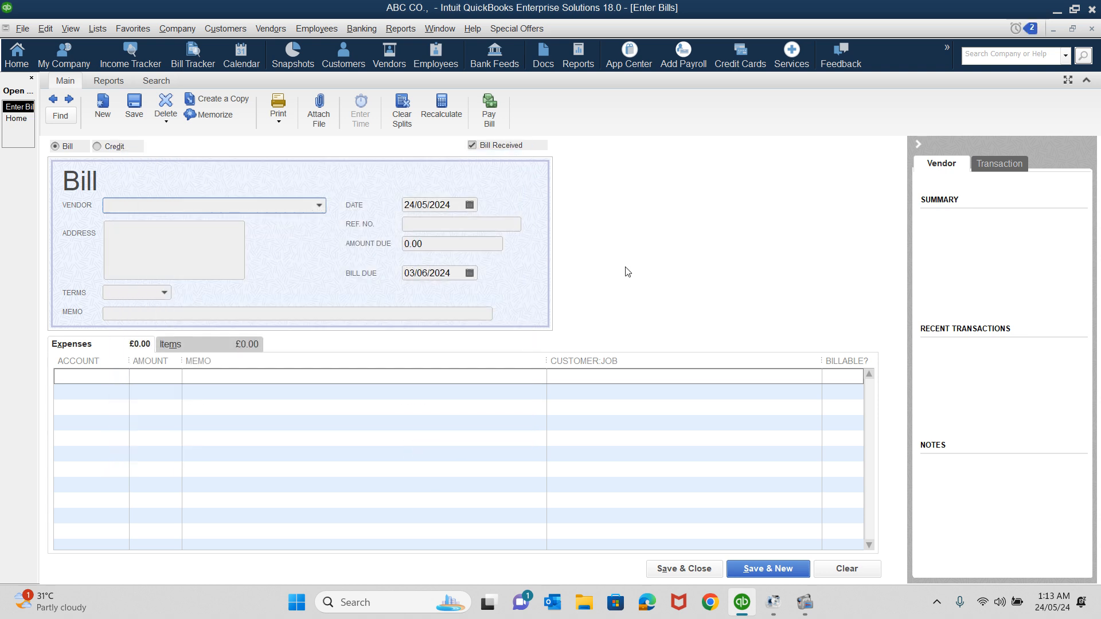
key("Escape")
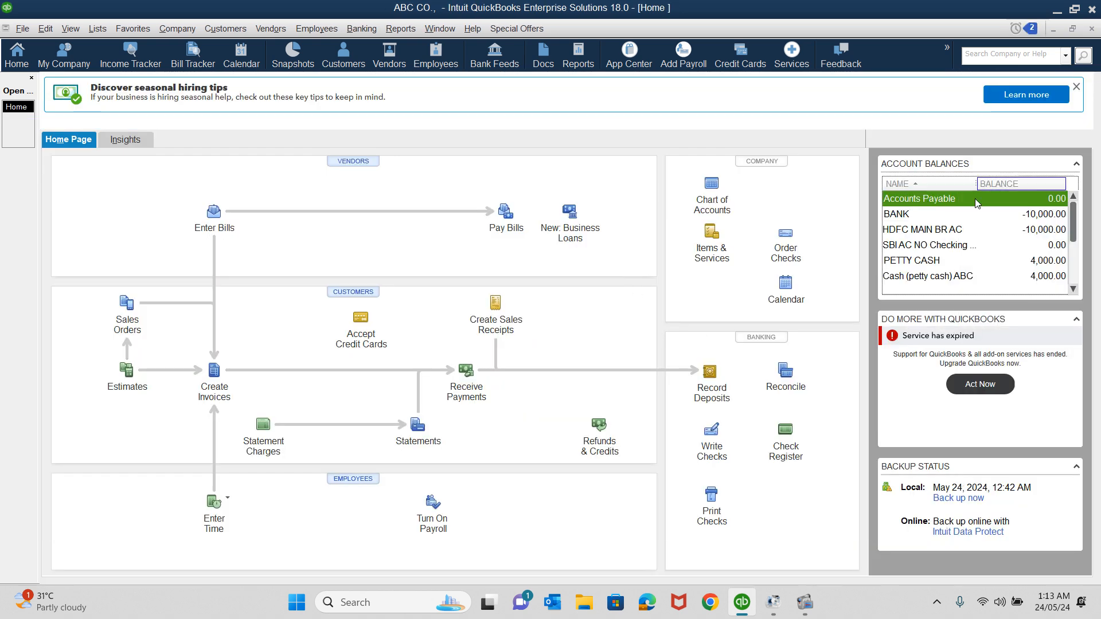
Review the Cash (petty cash) ABC QuickReport with the Split column widened, then close the report.
left_click(923, 277)
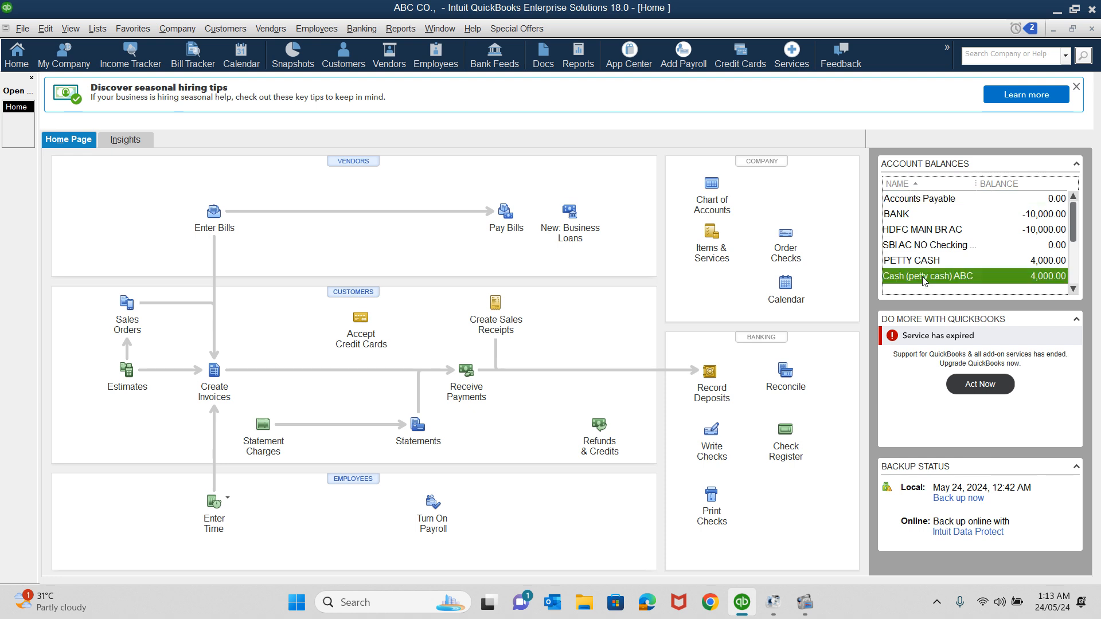
double_click(924, 278)
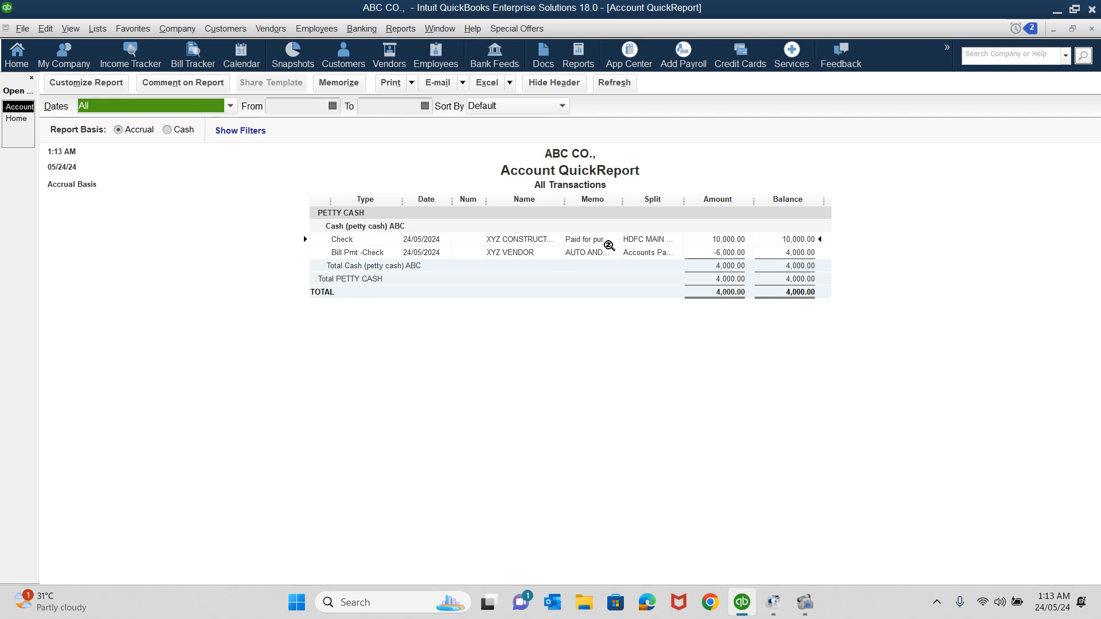
left_click_drag(683, 199, 746, 198)
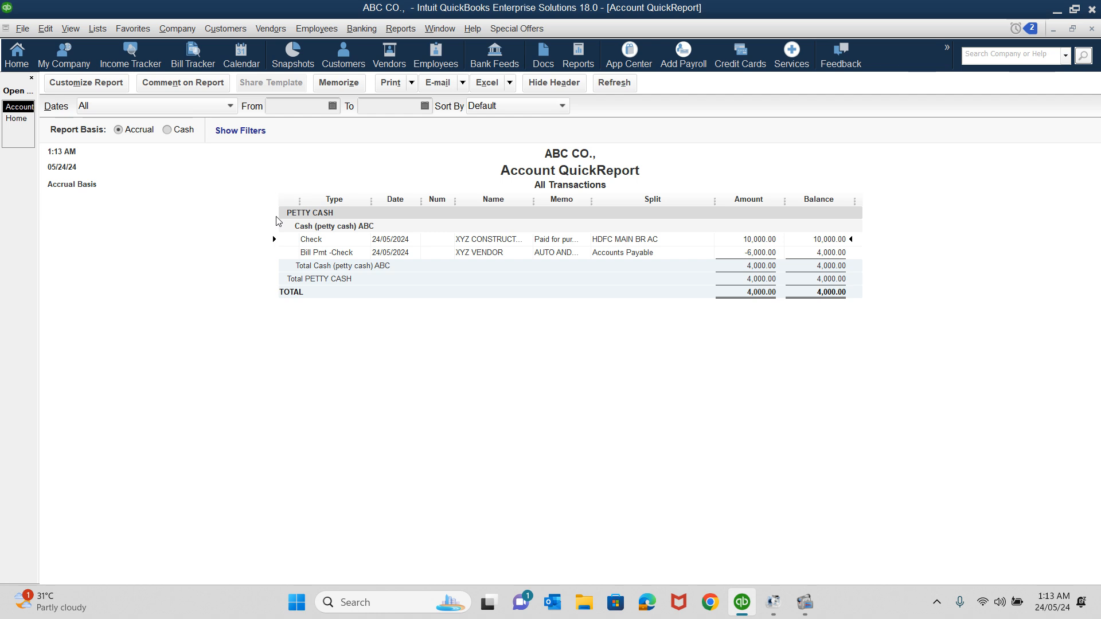
key("Escape")
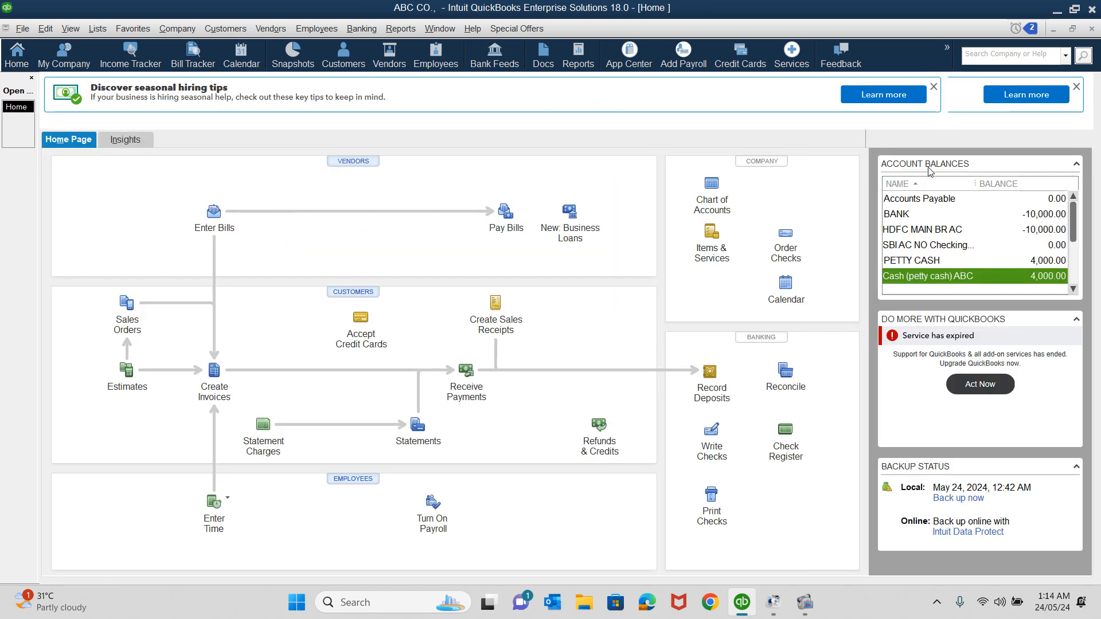
Reopen the Cash (petty cash) ABC QuickReport and widen its Split and Memo columns to read the check and bill payment entries.
double_click(926, 277)
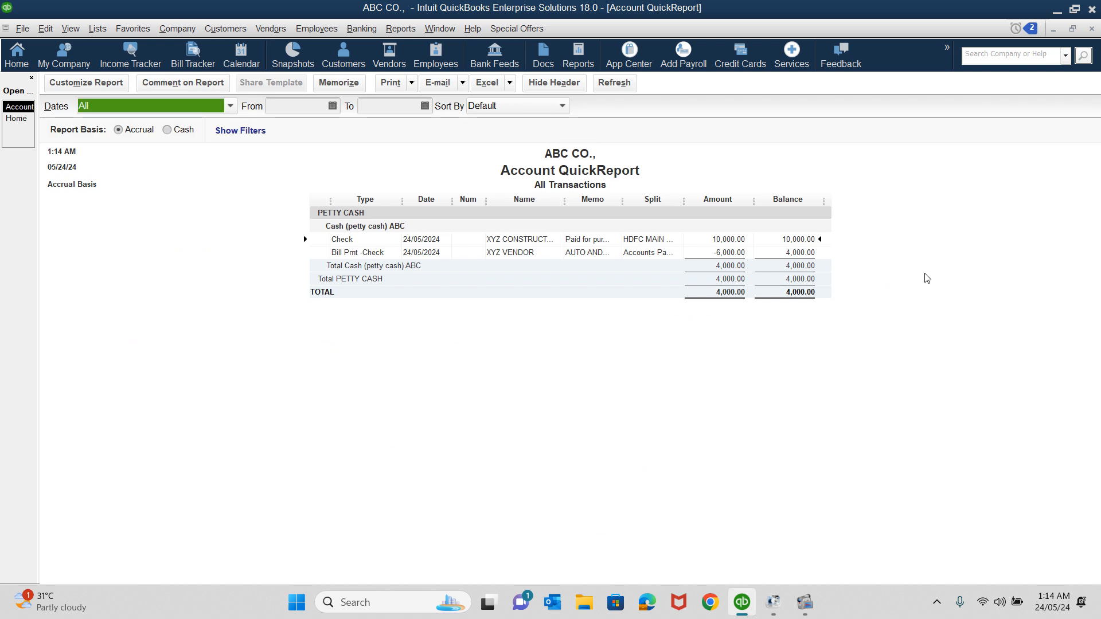
left_click(725, 244)
left_click(725, 251)
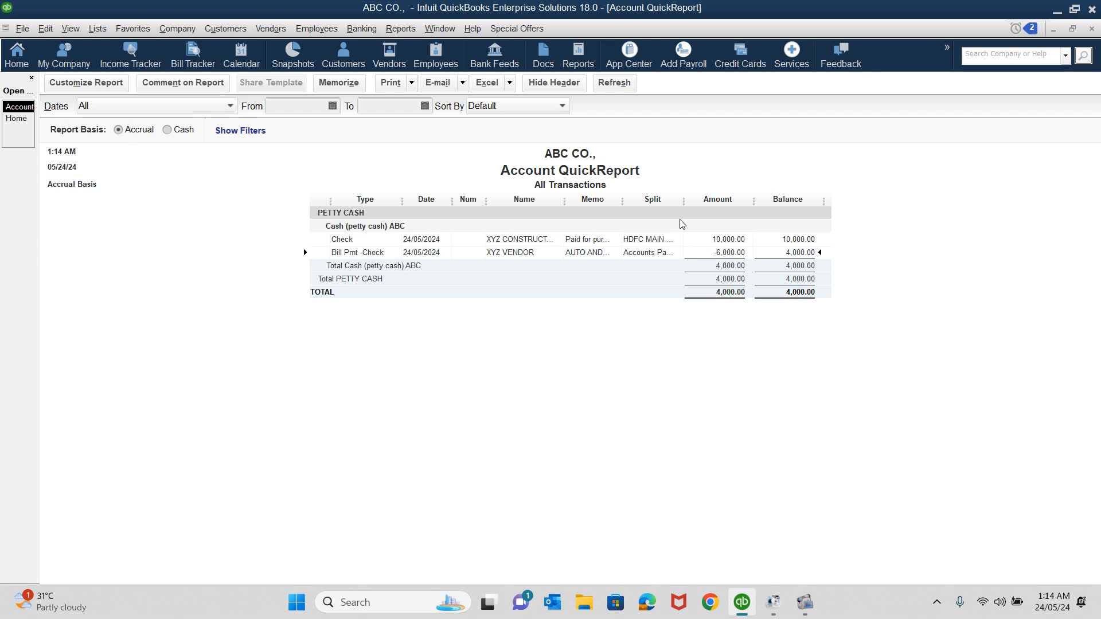
mouse_move(684, 201)
left_mouse_down()
mouse_move(713, 203)
mouse_move(697, 206)
left_mouse_up()
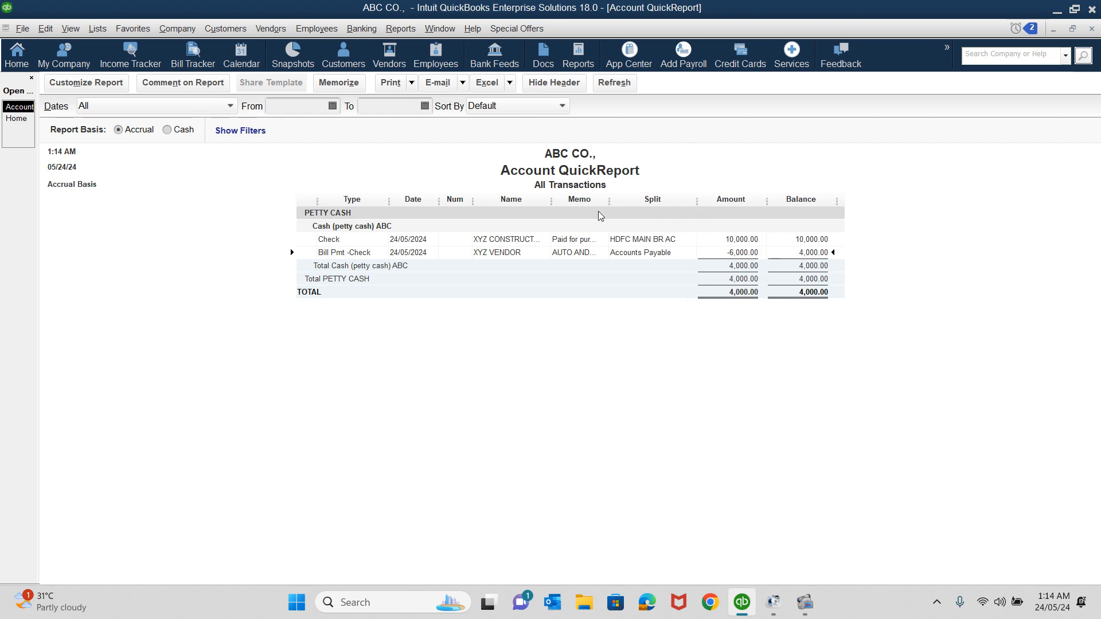
left_click_drag(609, 202, 674, 200)
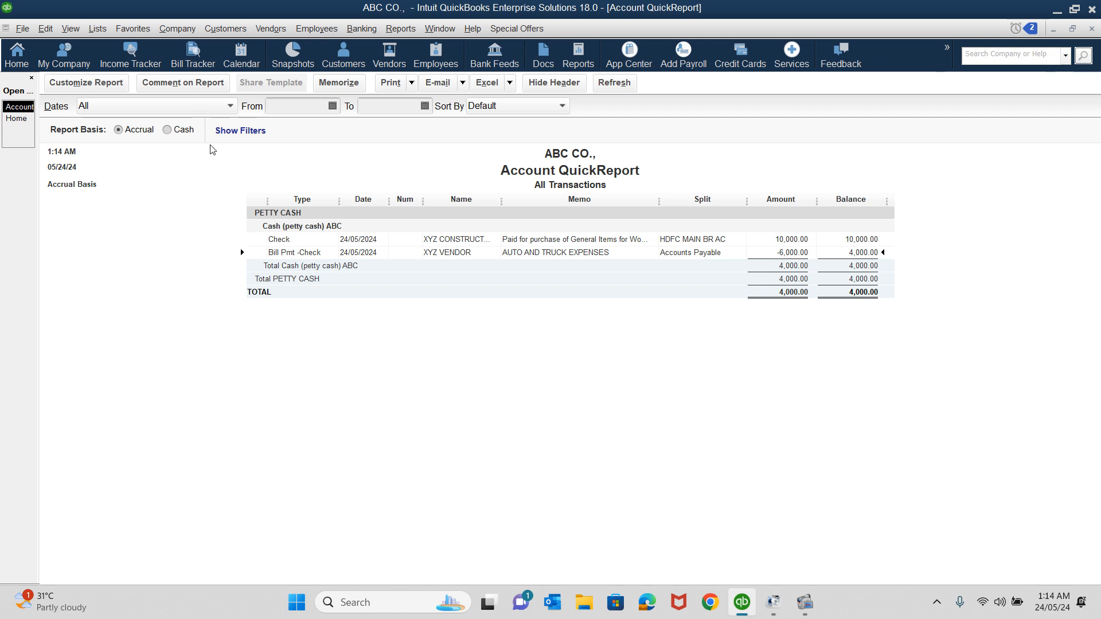
Add the Trans # column to the Account QuickReport, then close the report.
left_click(86, 82)
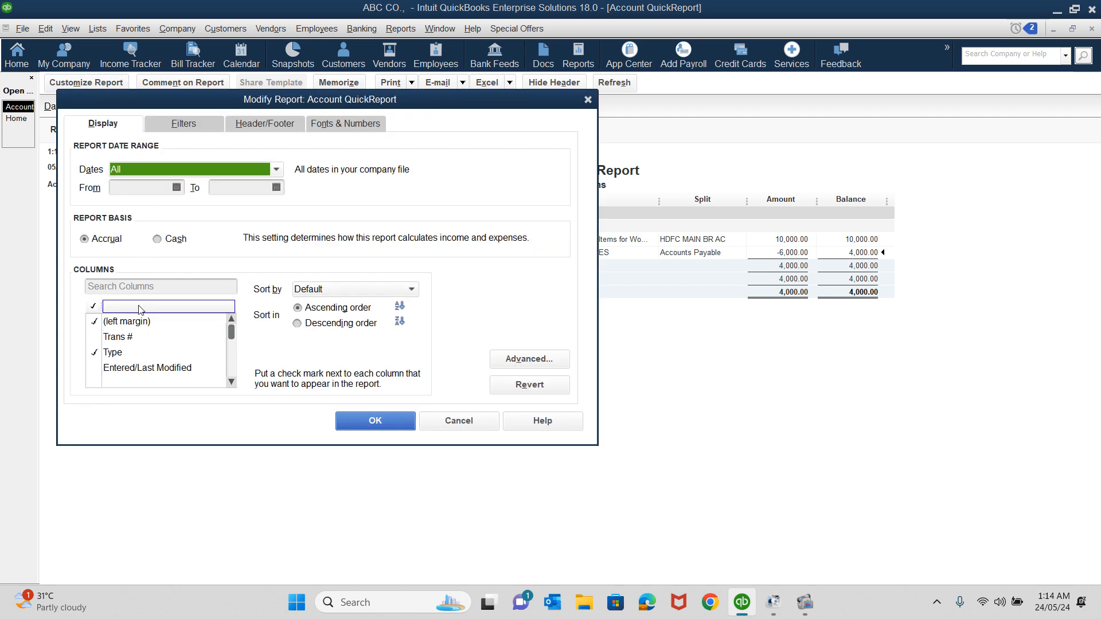
left_click(97, 339)
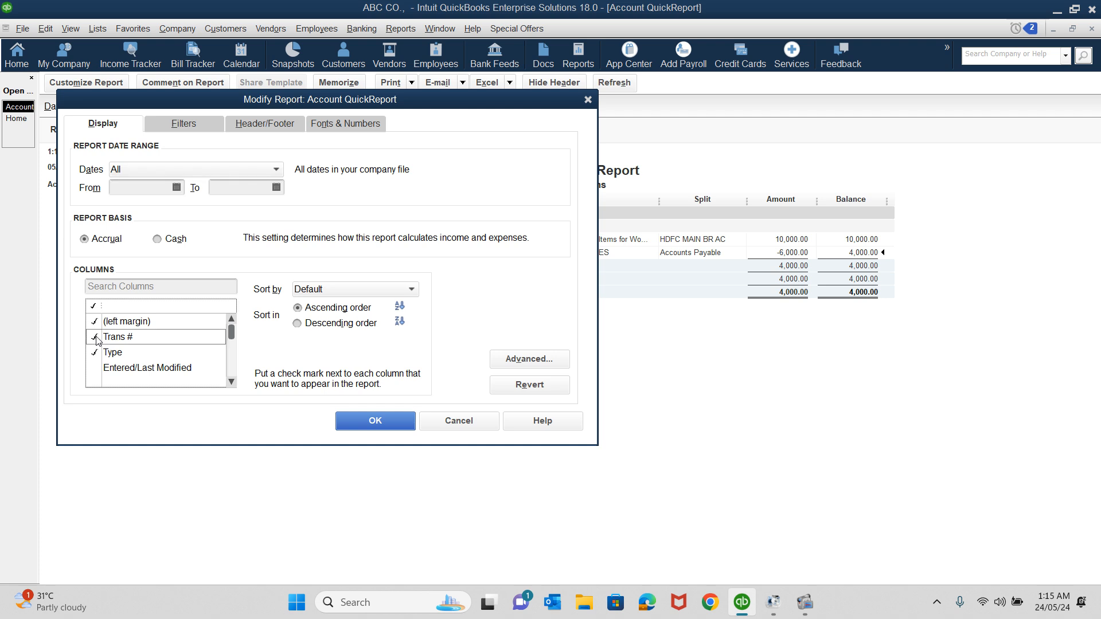
left_click(408, 421)
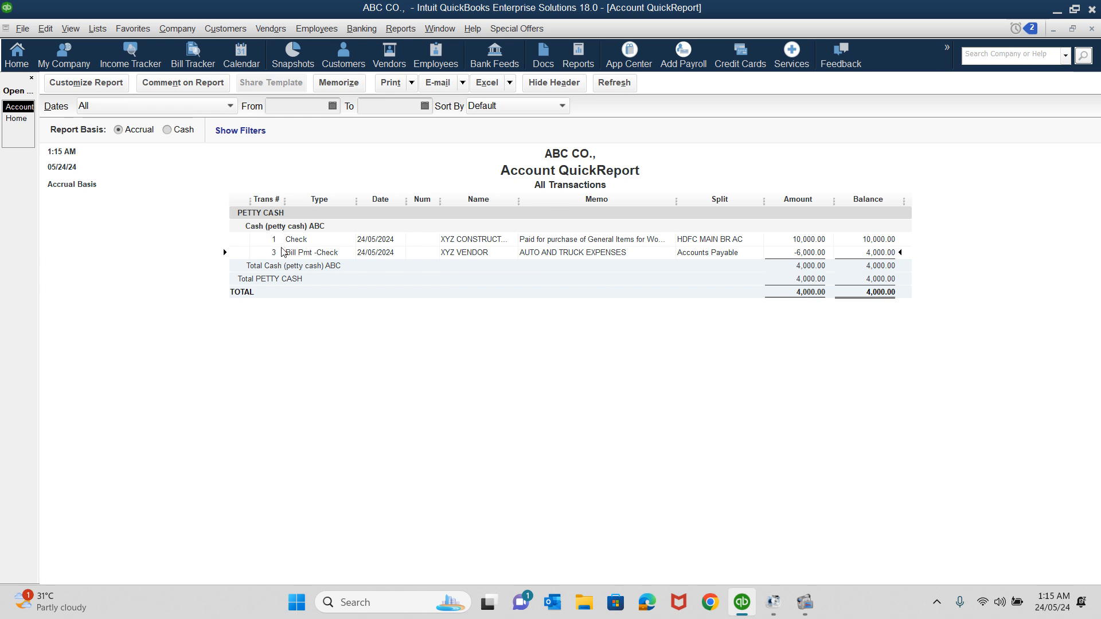
left_click(297, 239)
key("Escape")
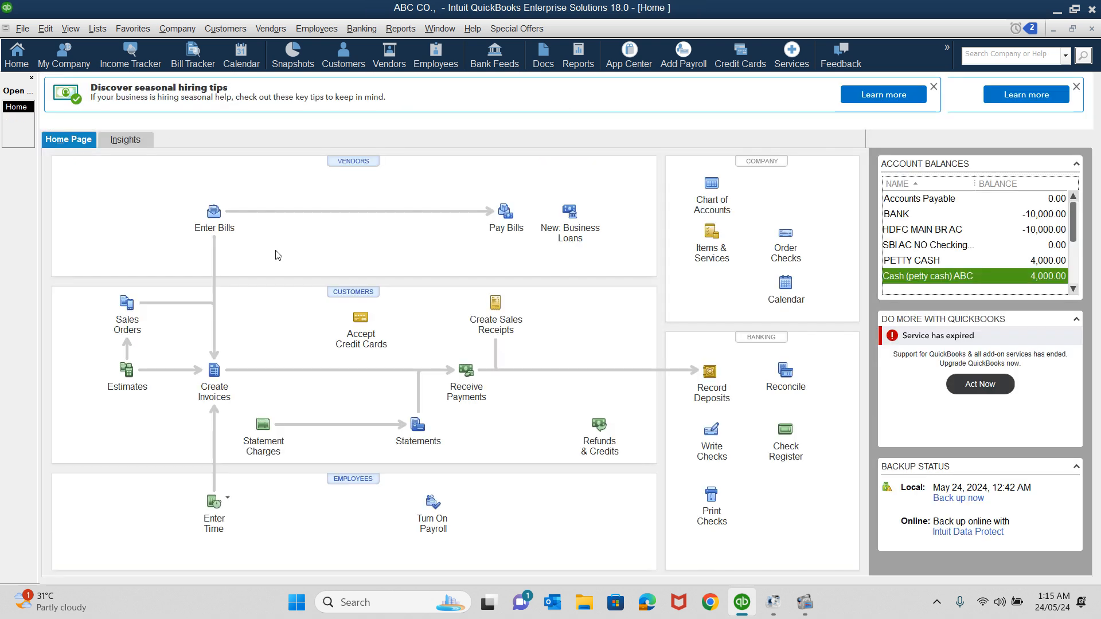
Open the Accountant & Taxes Journal report for all dates and widen its Memo column.
left_click(400, 29)
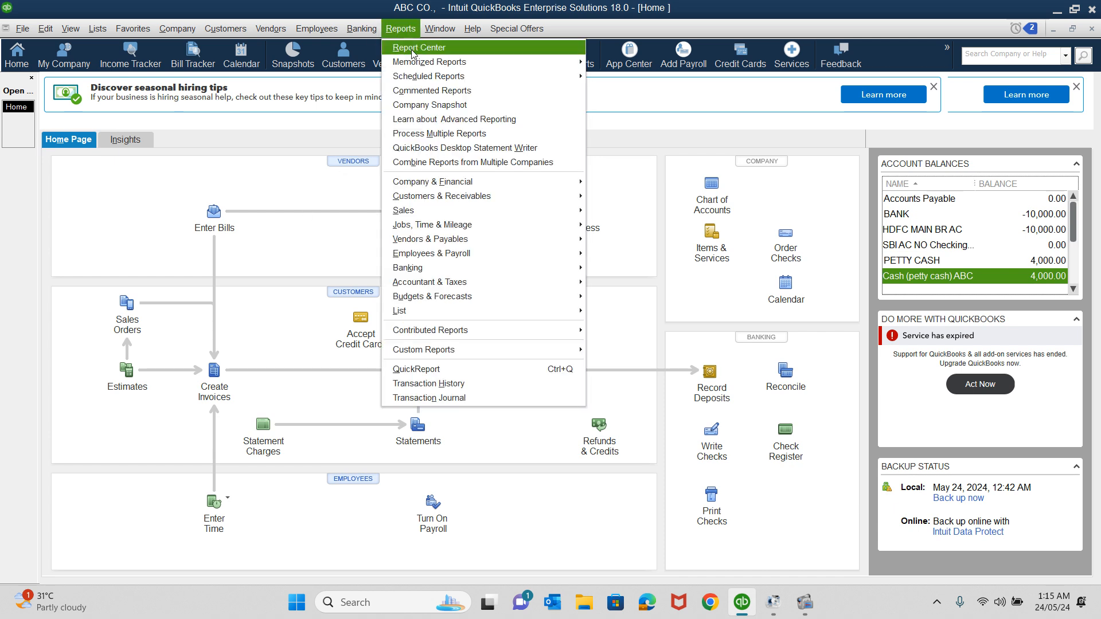
mouse_move(438, 285)
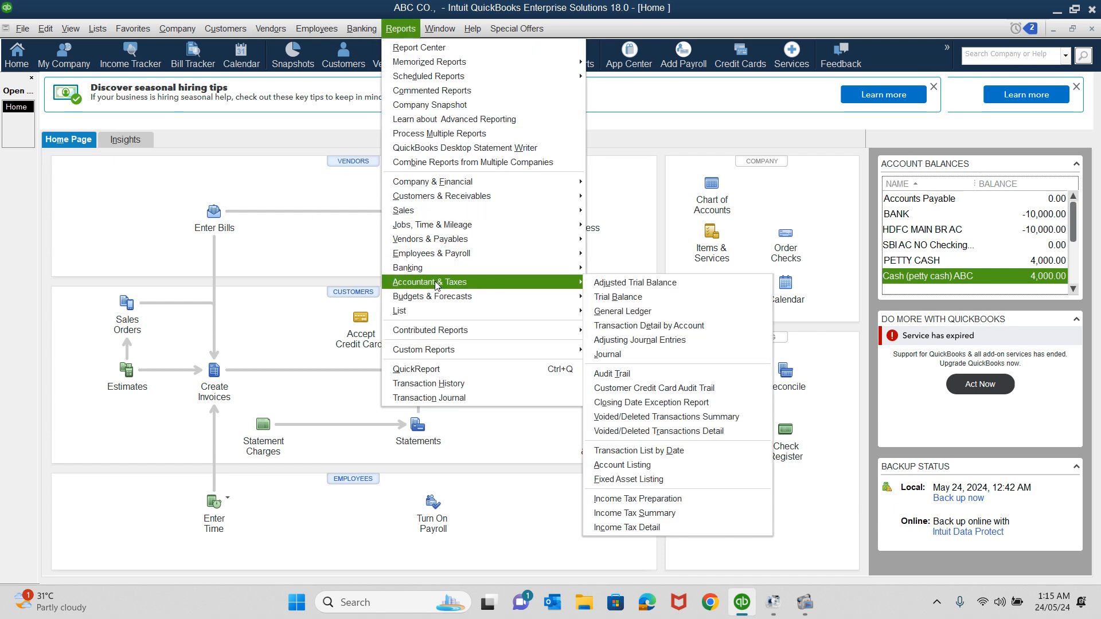
left_click(608, 355)
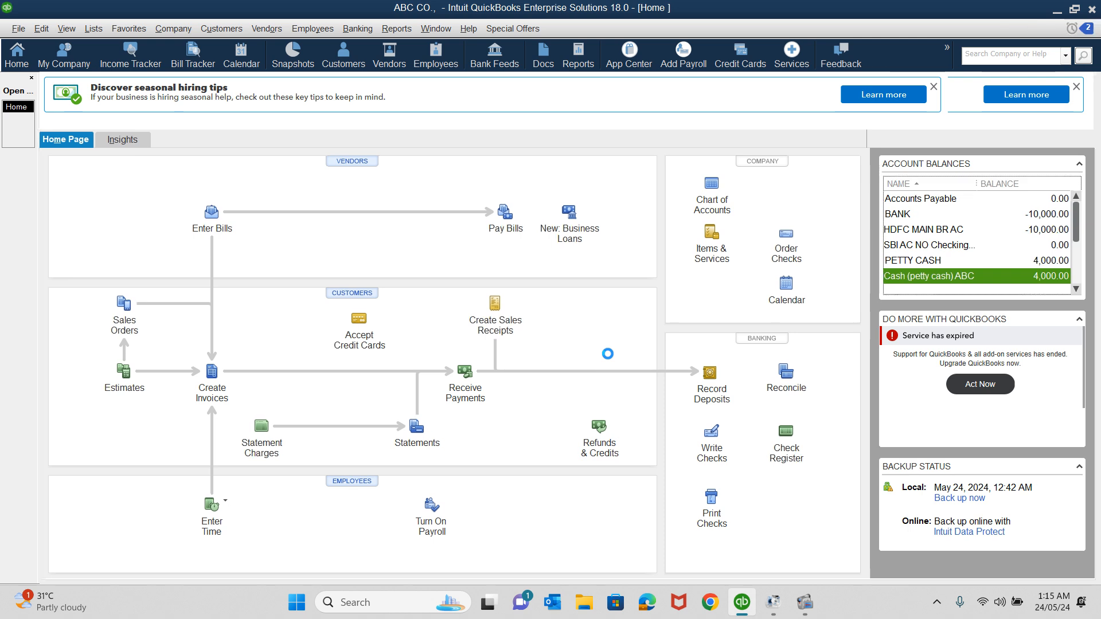
key("a")
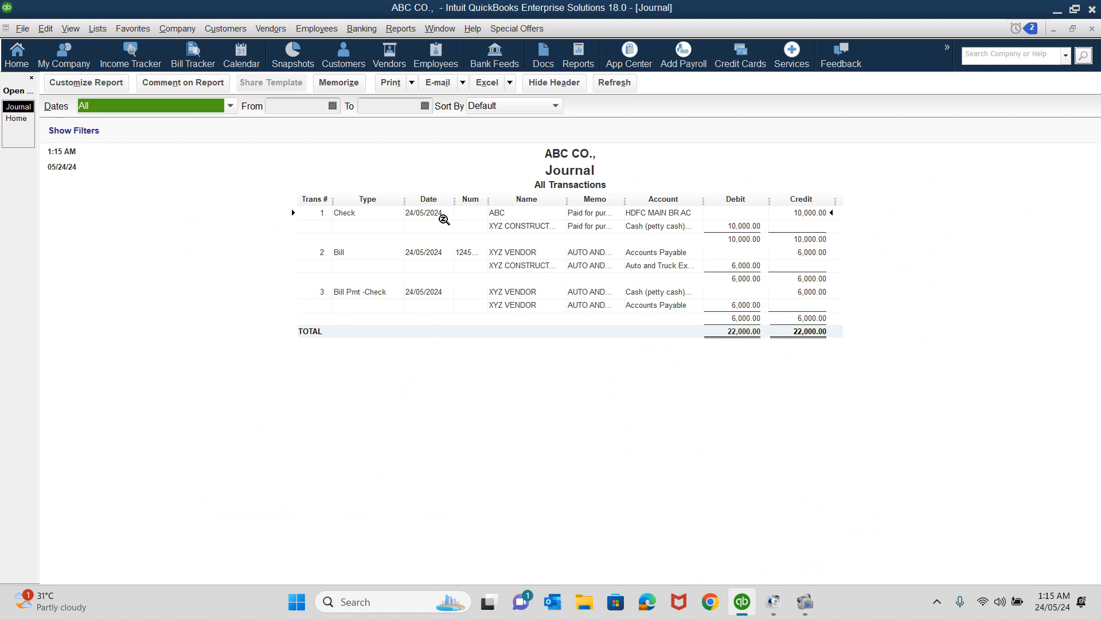
left_click(498, 216)
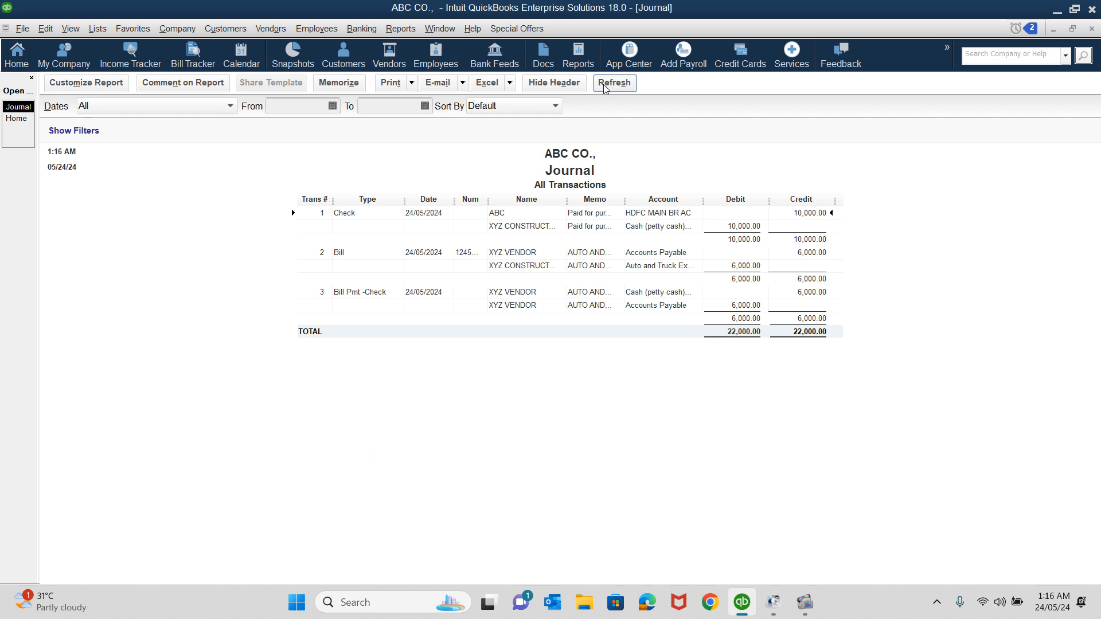
left_click_drag(626, 200, 669, 199)
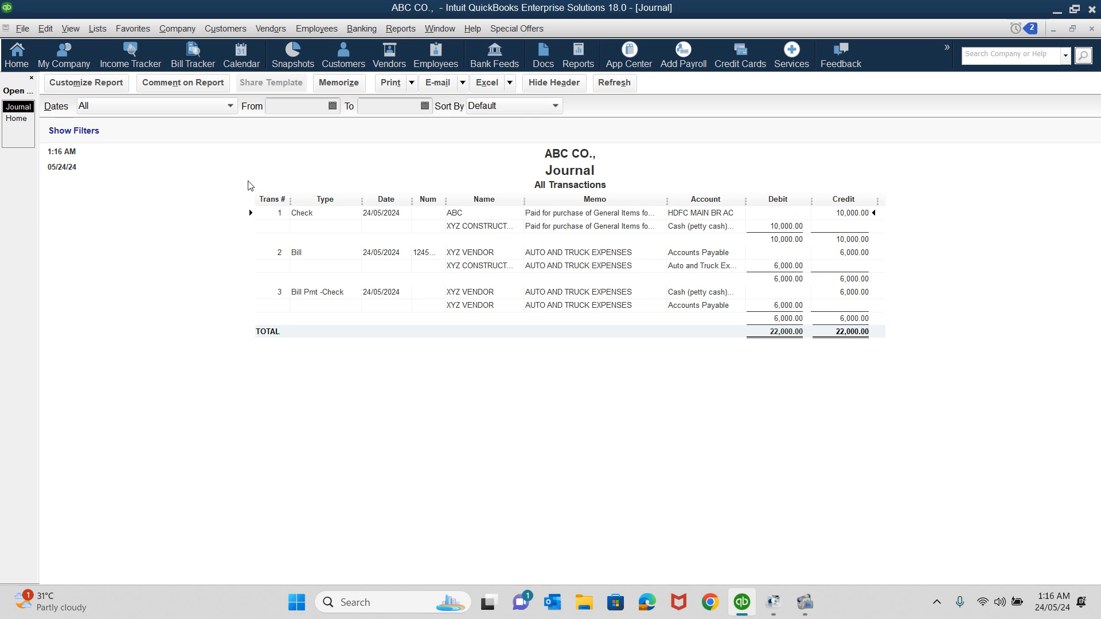
Open the HDFC MAIN BR AC check from the Journal report and display its attachments.
double_click(298, 213)
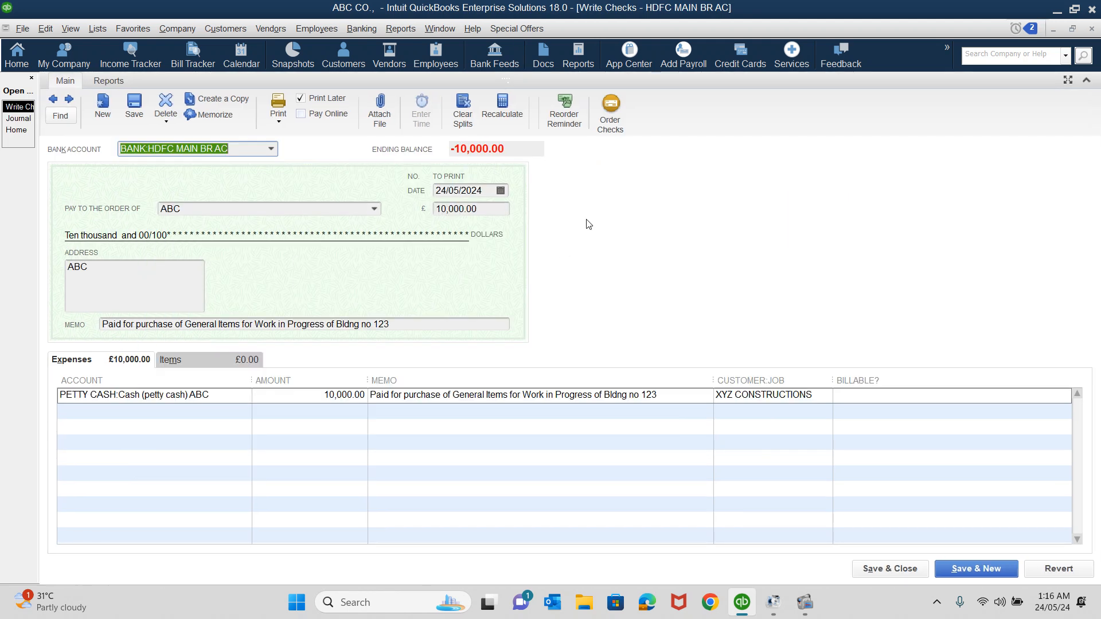
left_click(375, 118)
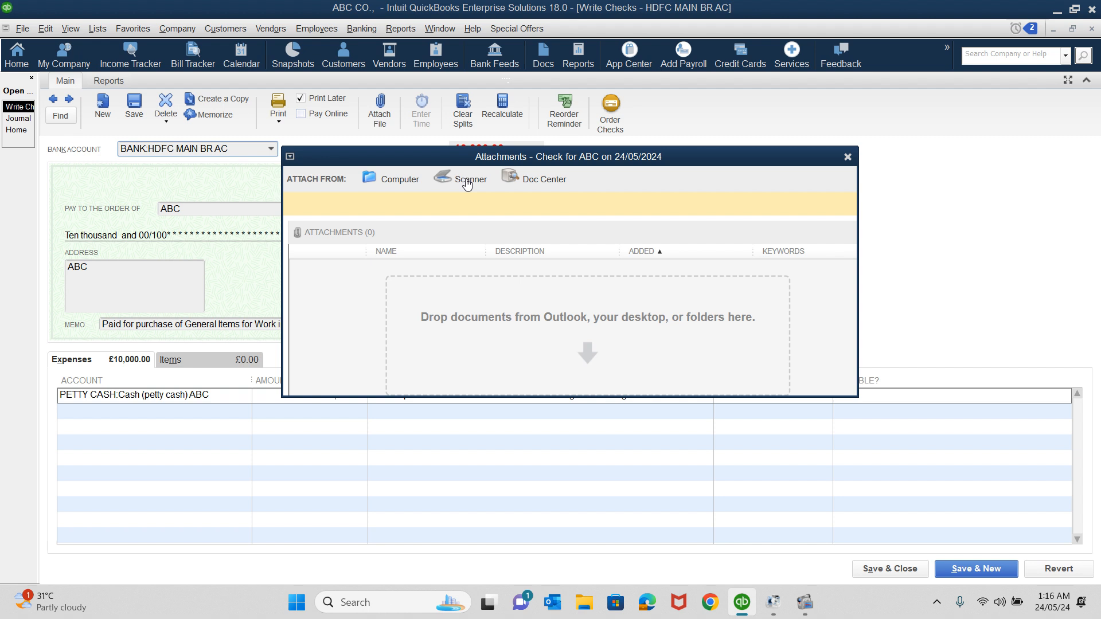
Try to attach a document to the check from the scanner.
left_click(467, 182)
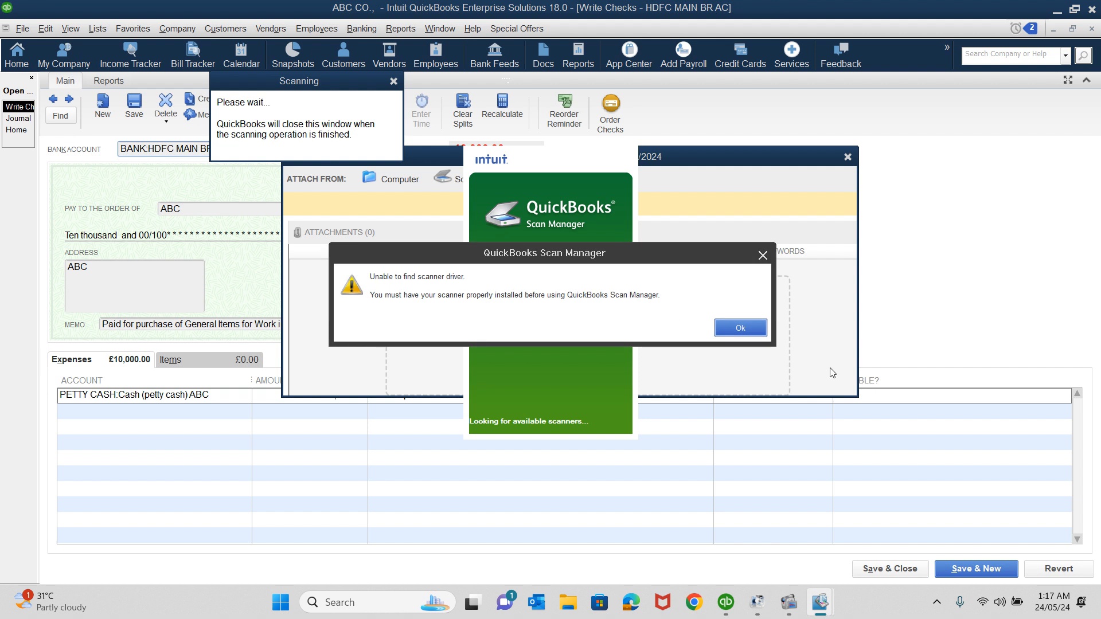
left_click(741, 328)
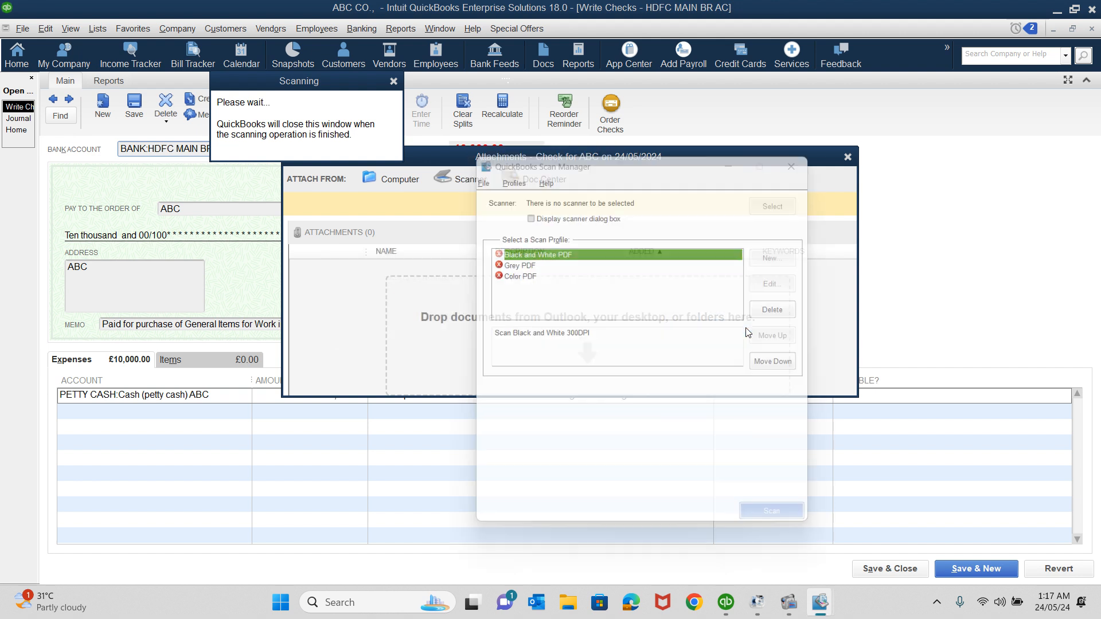
left_click(812, 159)
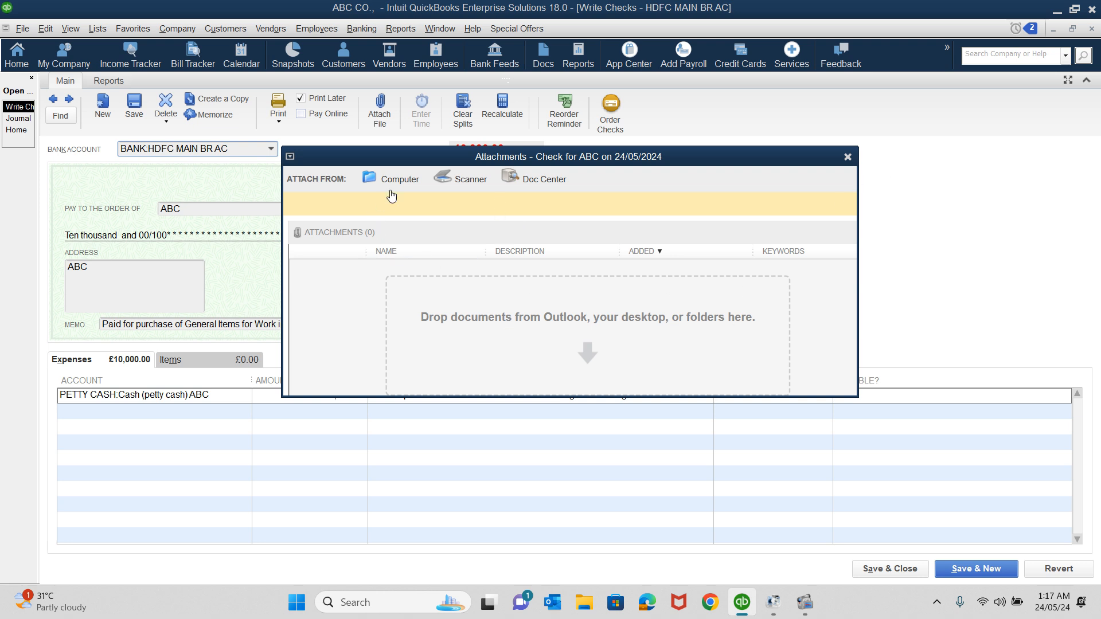
Attach the PowerPoint file Al Ikhlas 2 from the Desktop to the check and close the attachments window.
left_click(399, 180)
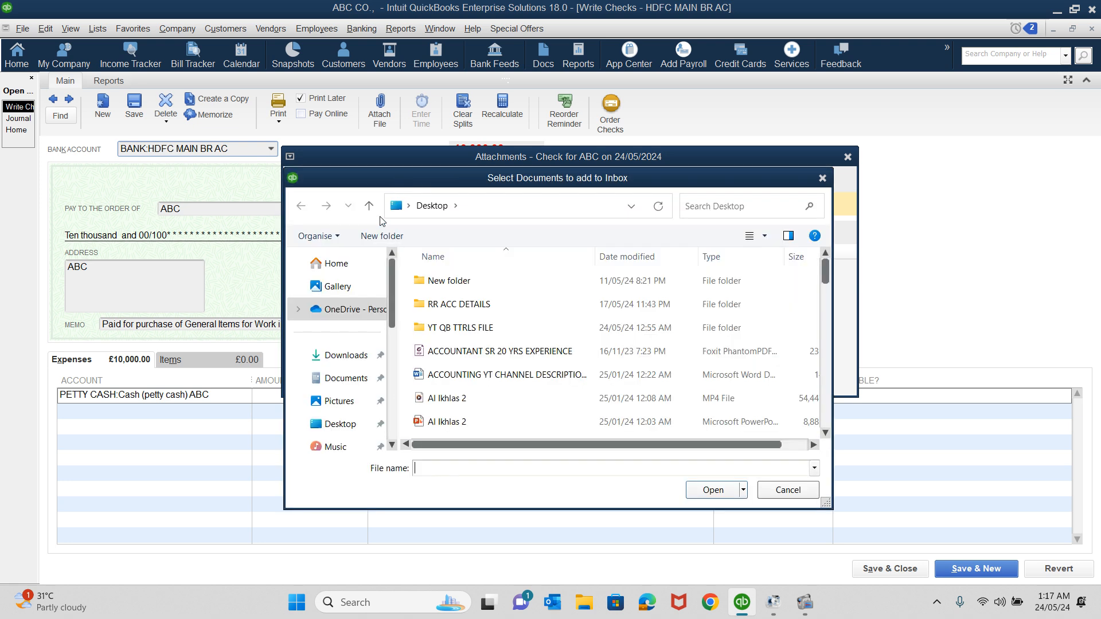
left_click(456, 422)
left_click(713, 491)
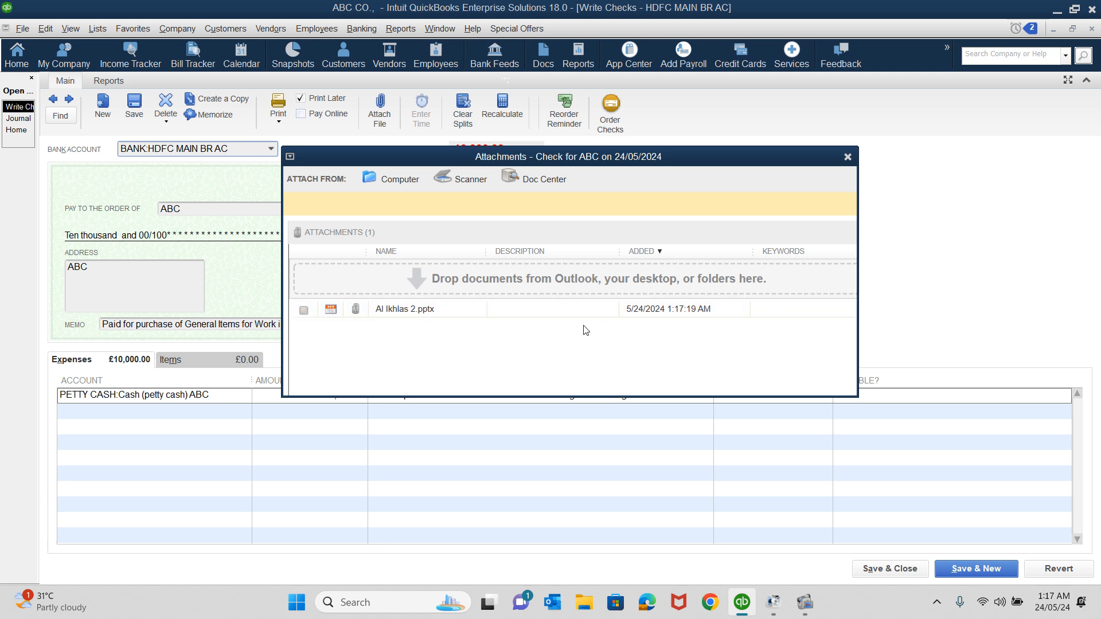
left_click(847, 157)
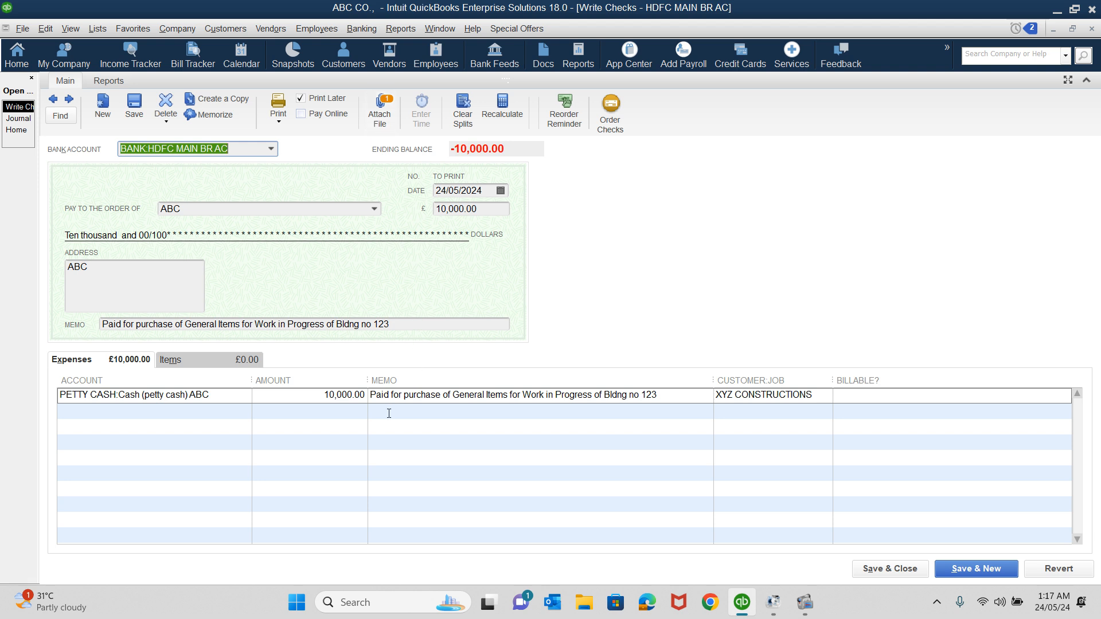
Review the check's bank account and its attached file, then close the check.
left_click(237, 149)
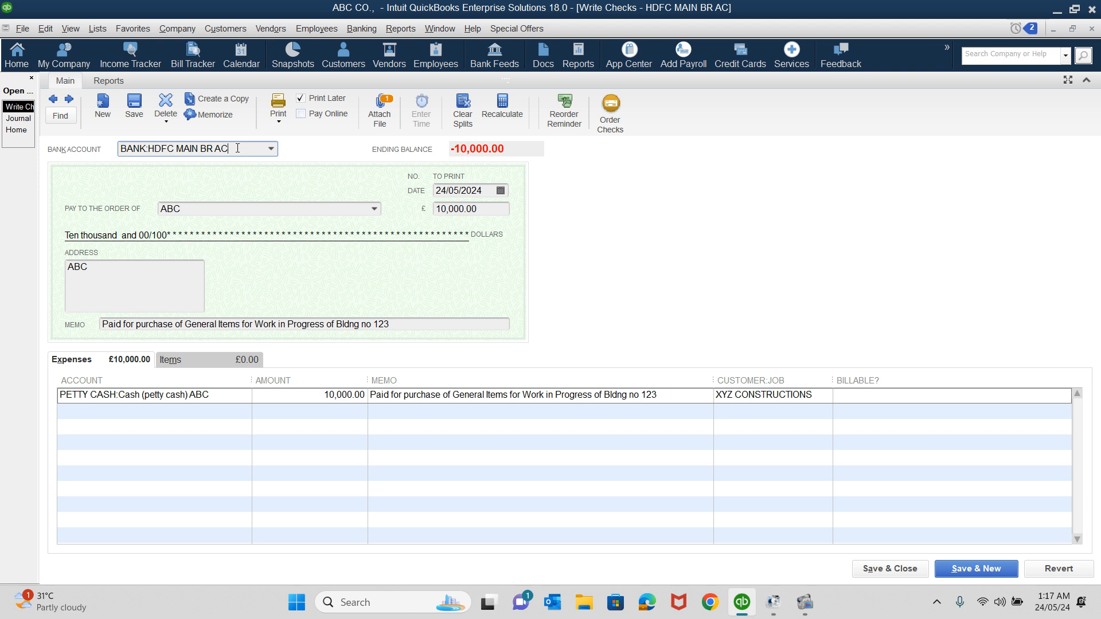
left_click_drag(237, 148, 120, 150)
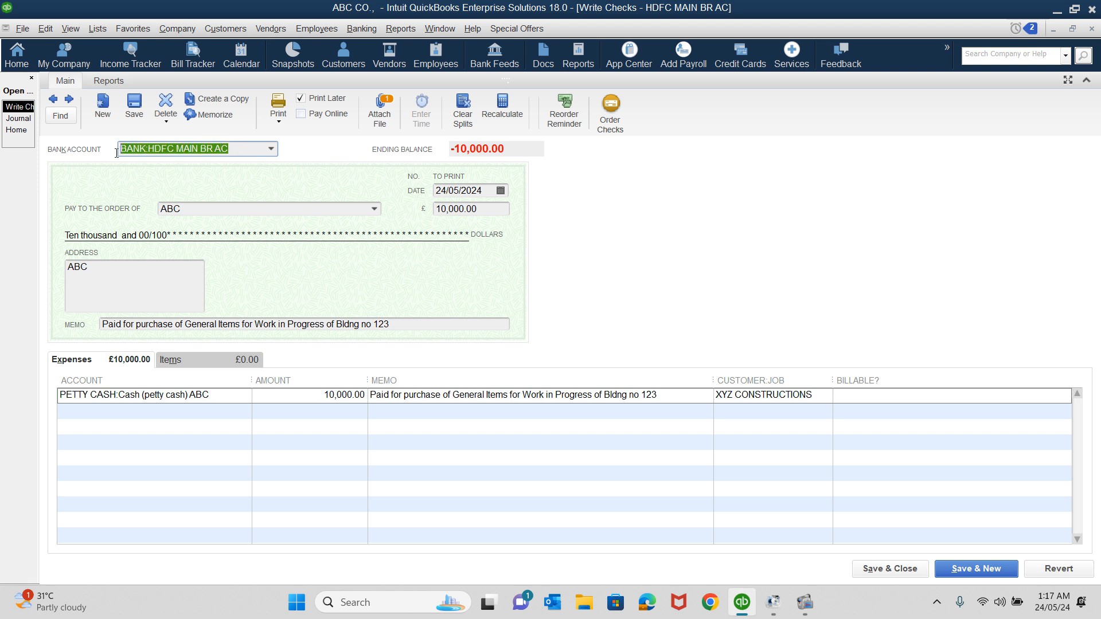
left_click(380, 112)
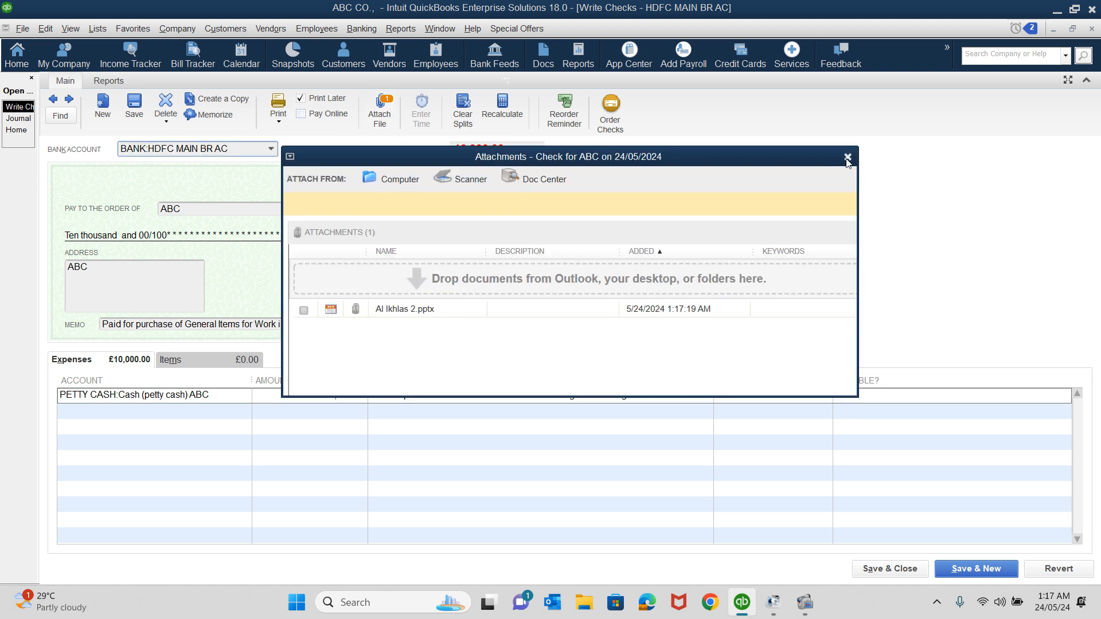
left_click(847, 158)
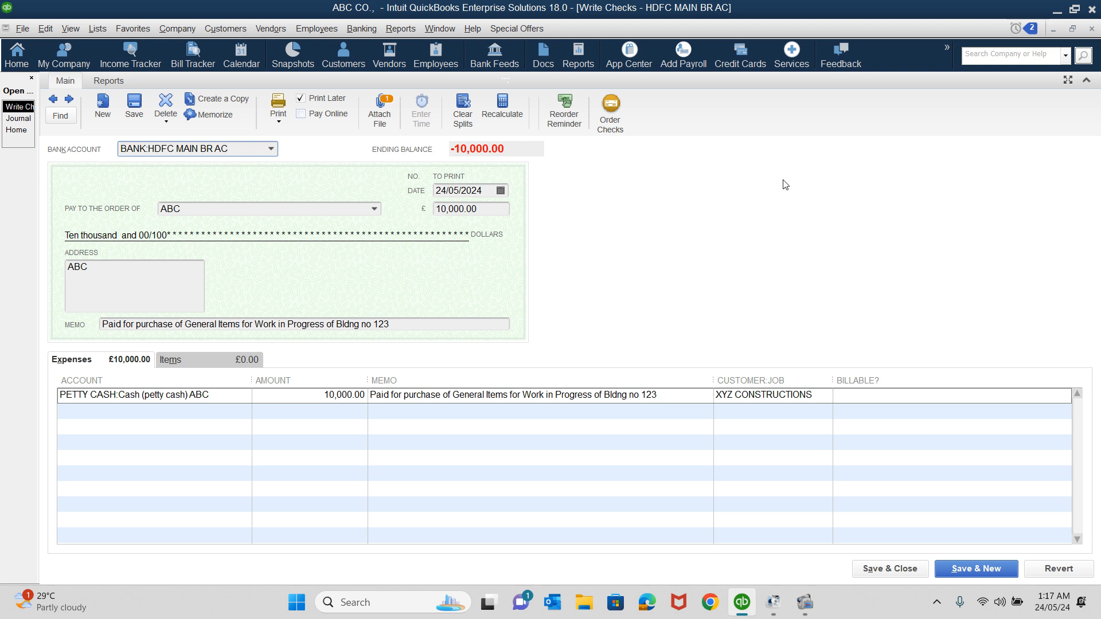
left_click(1092, 29)
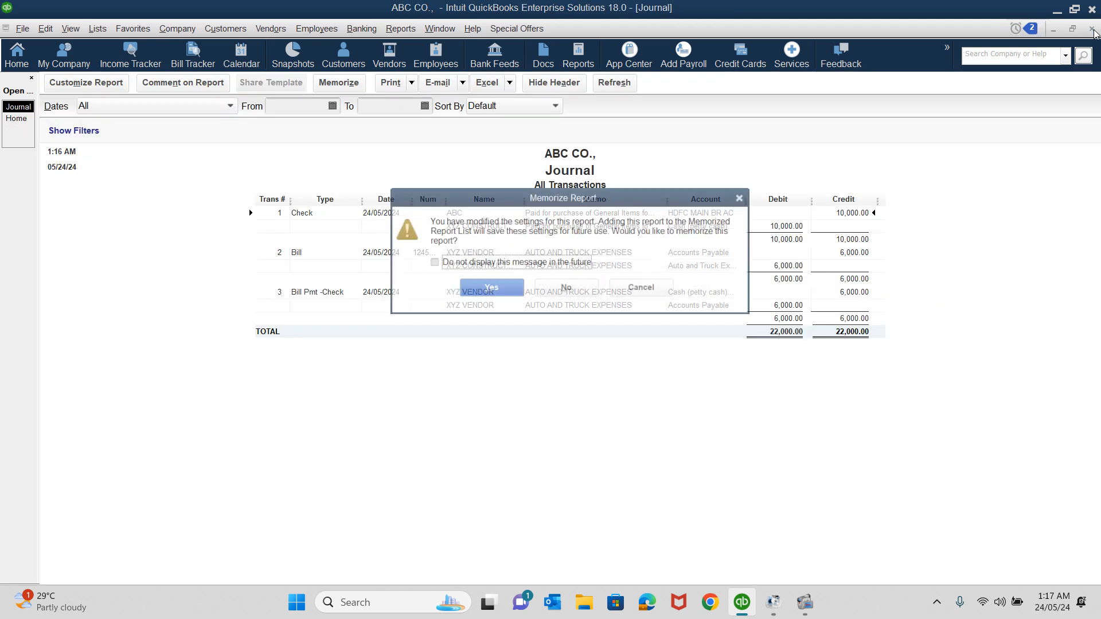
Turn off future memorize-report prompts and close the Journal report without memorizing it.
left_click(522, 264)
left_click(487, 291)
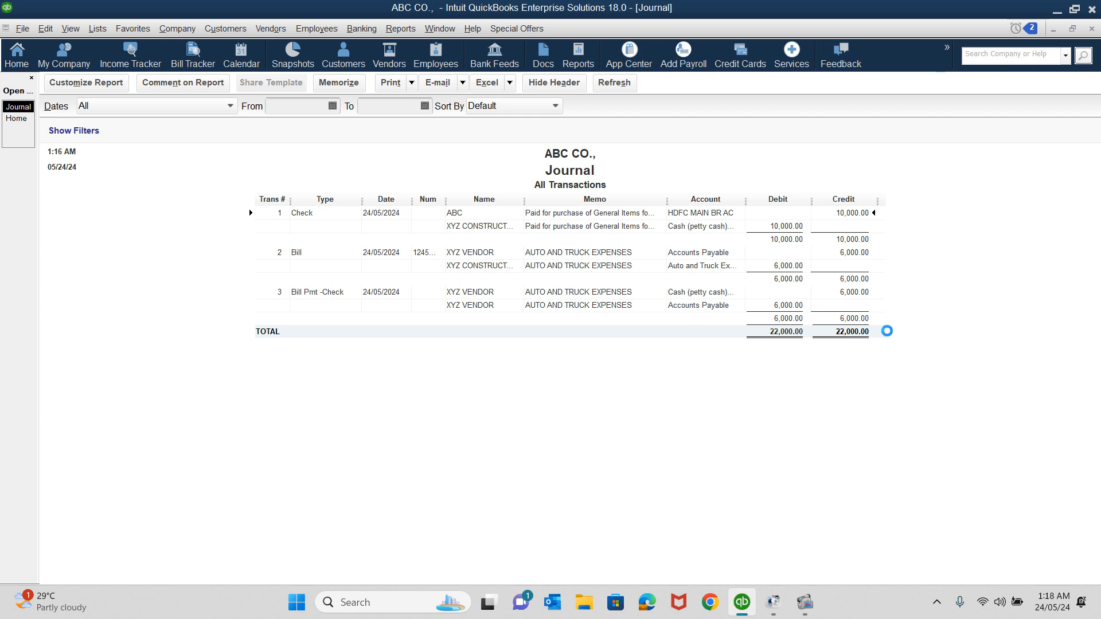
left_click(1092, 32)
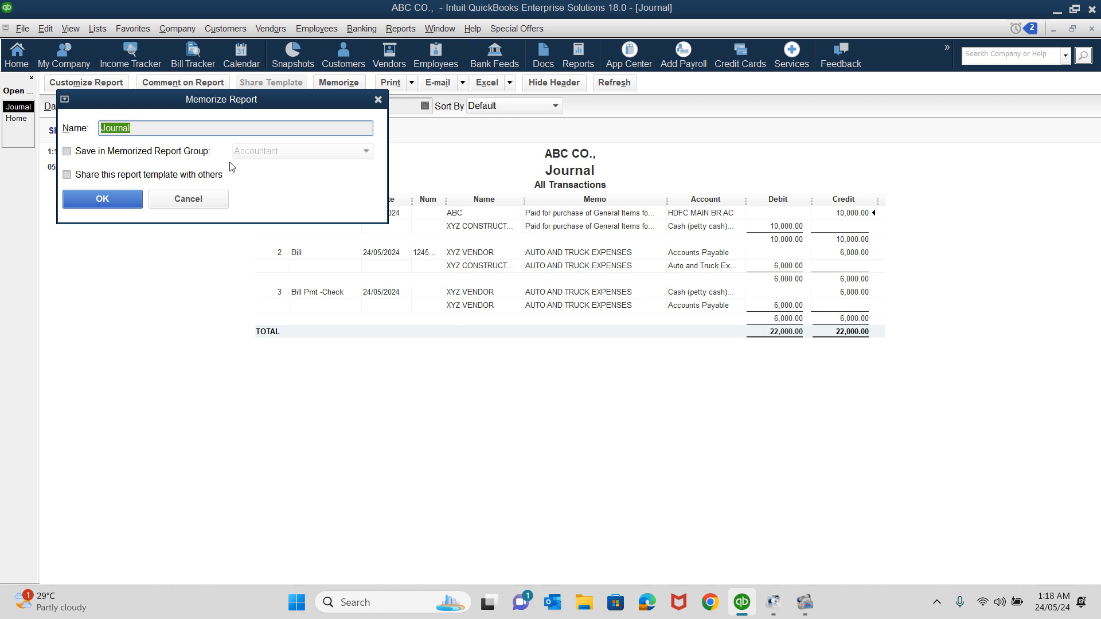
left_click(196, 201)
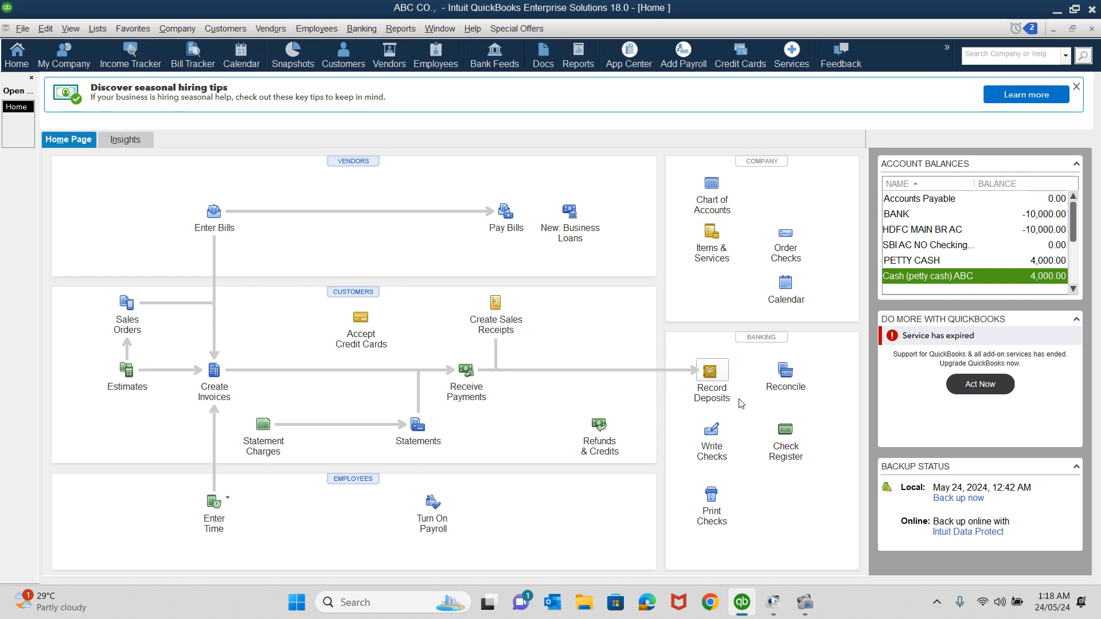
Examine the bank, petty cash and remaining account balances in the Chart of Accounts, then return to the Home page.
left_click(910, 215)
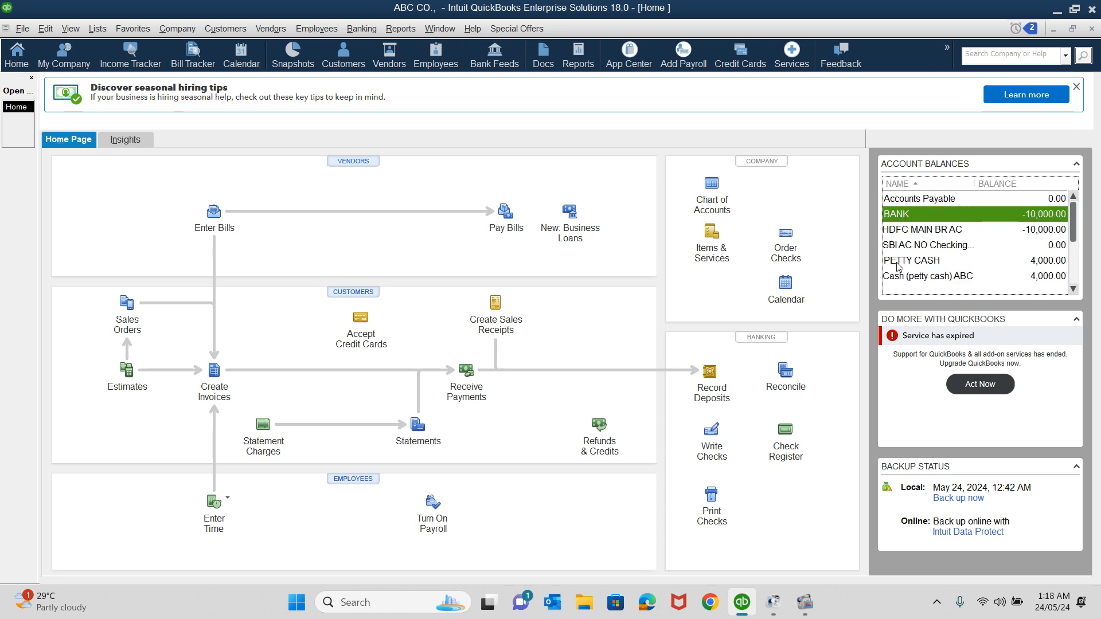
left_click(707, 191)
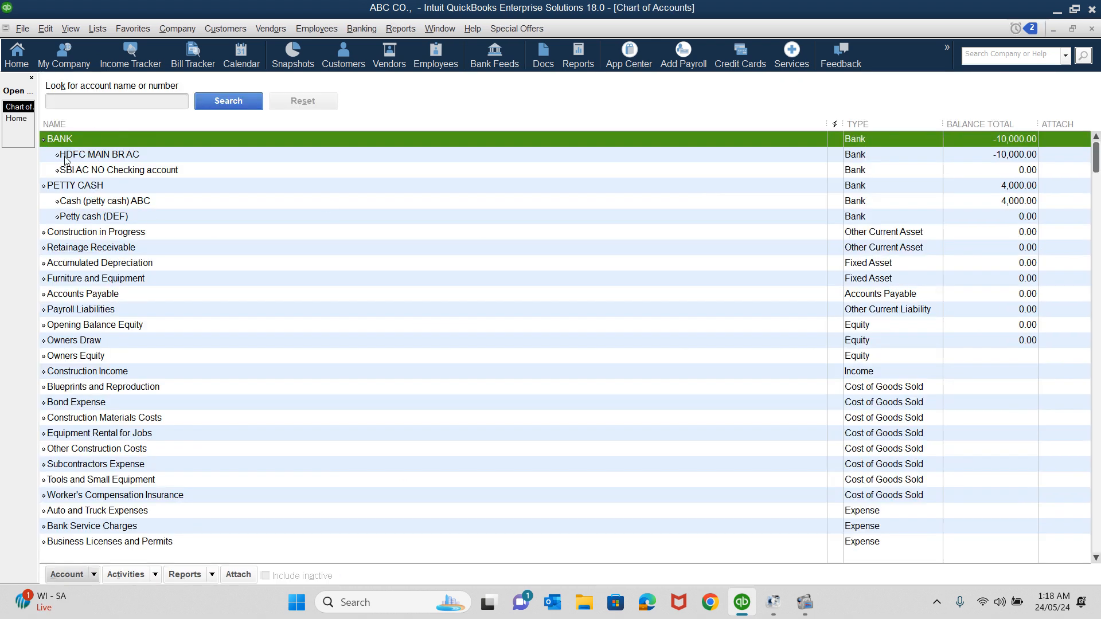
left_click(66, 159)
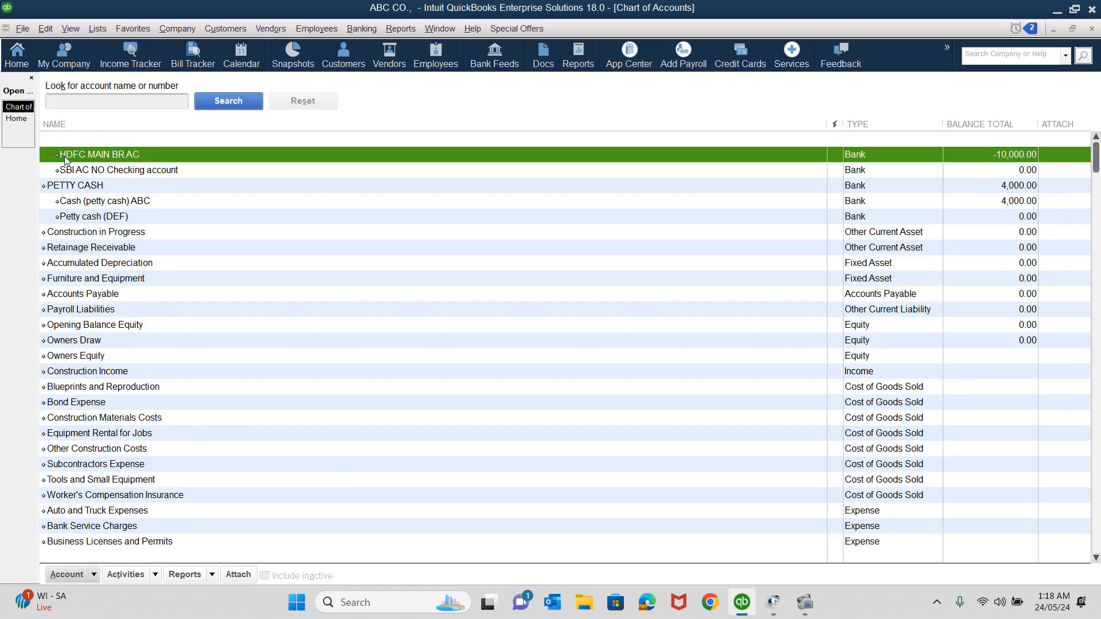
left_click(71, 172)
left_click(74, 188)
left_click(74, 201)
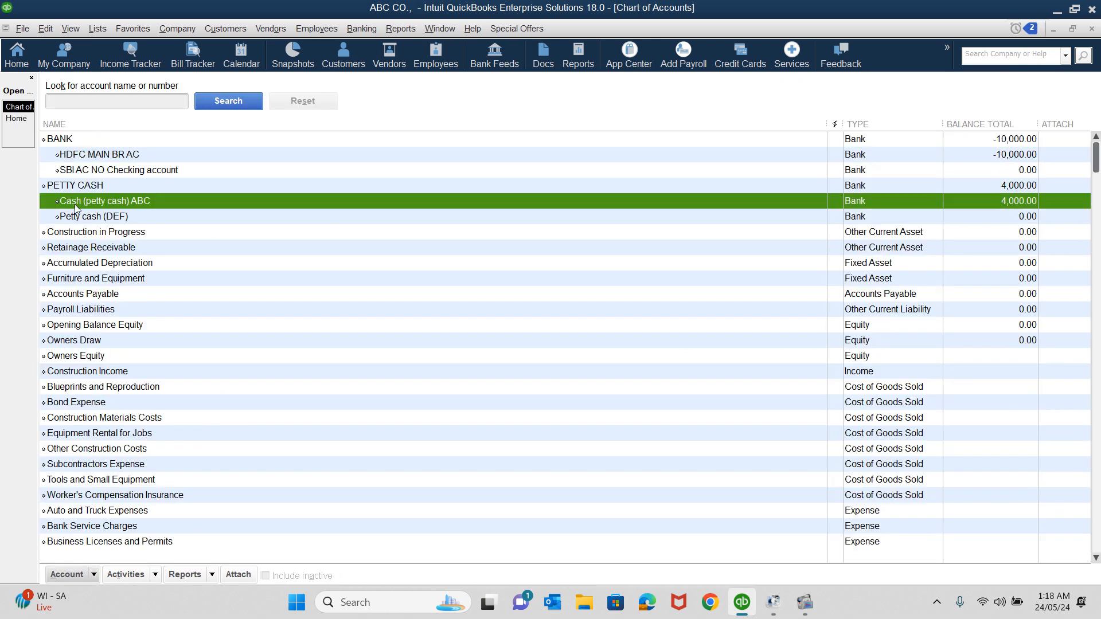
left_click(74, 233)
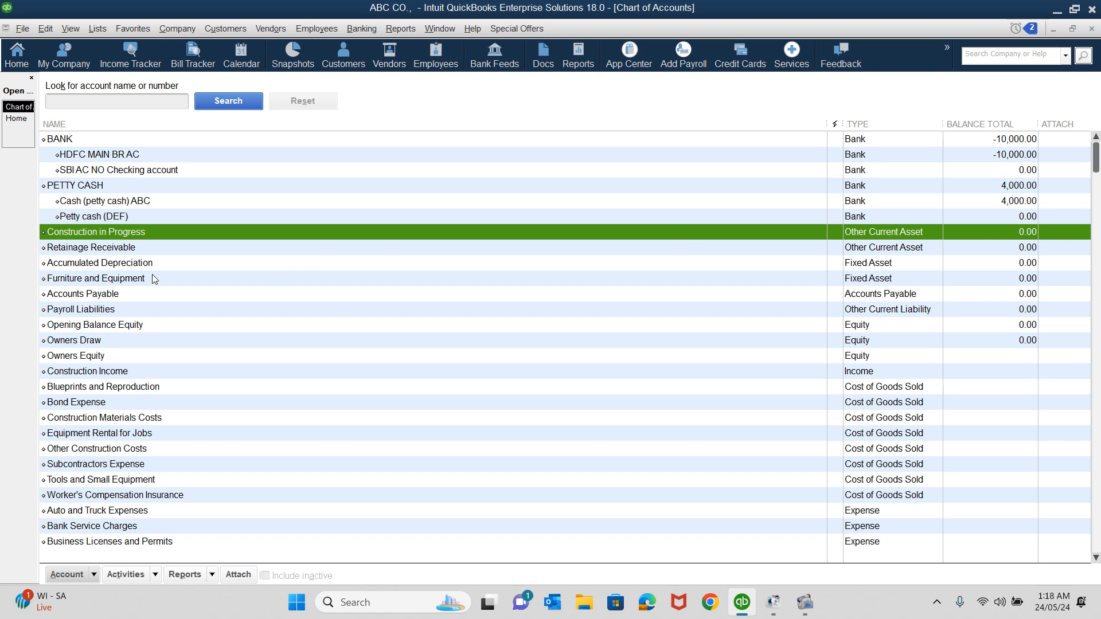
scroll(155, 390, "down", 4)
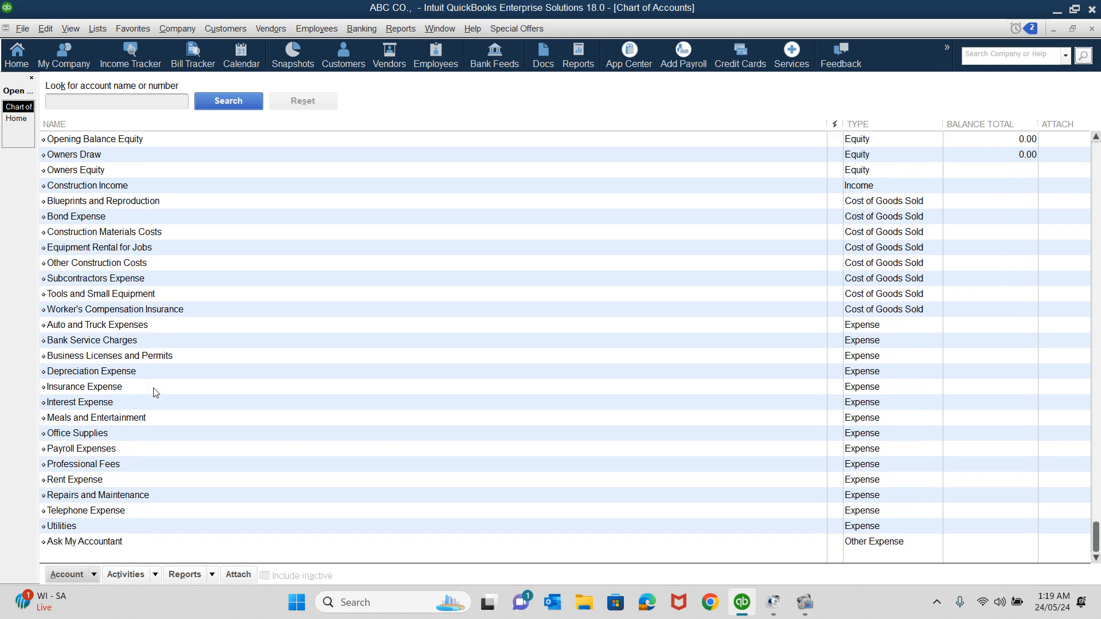
scroll(155, 392, "up", 4)
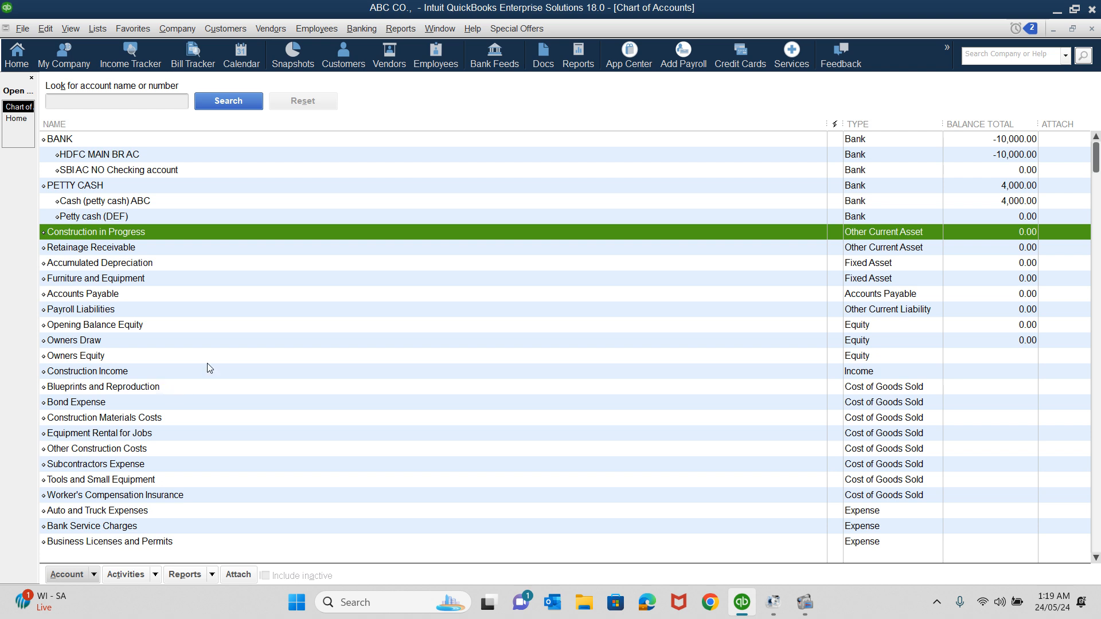
left_click(1091, 30)
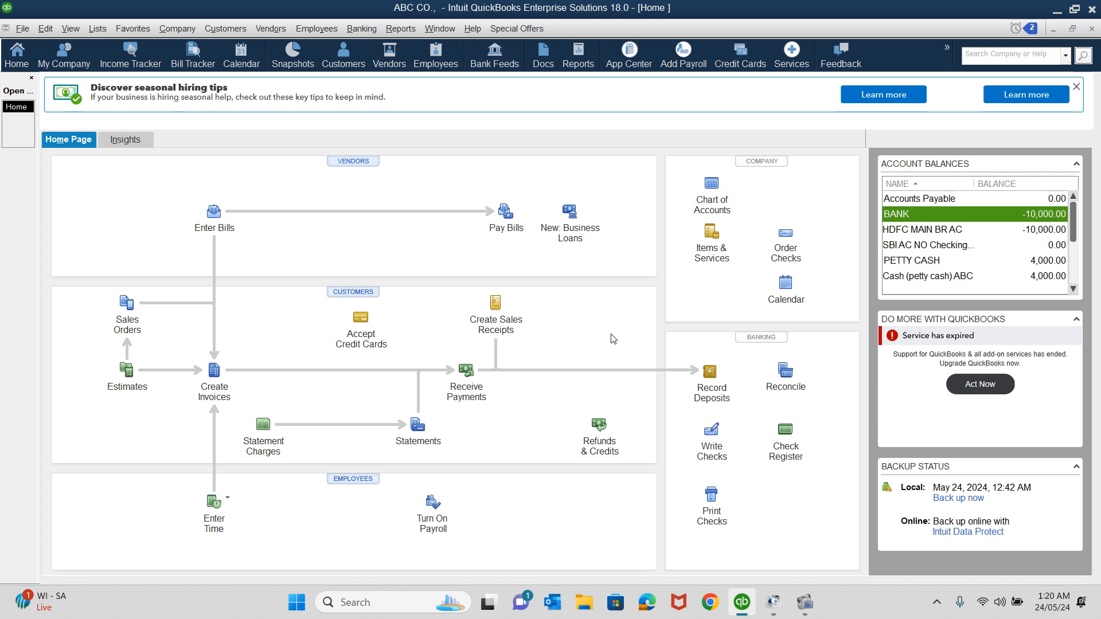
mouse_move(809, 602)
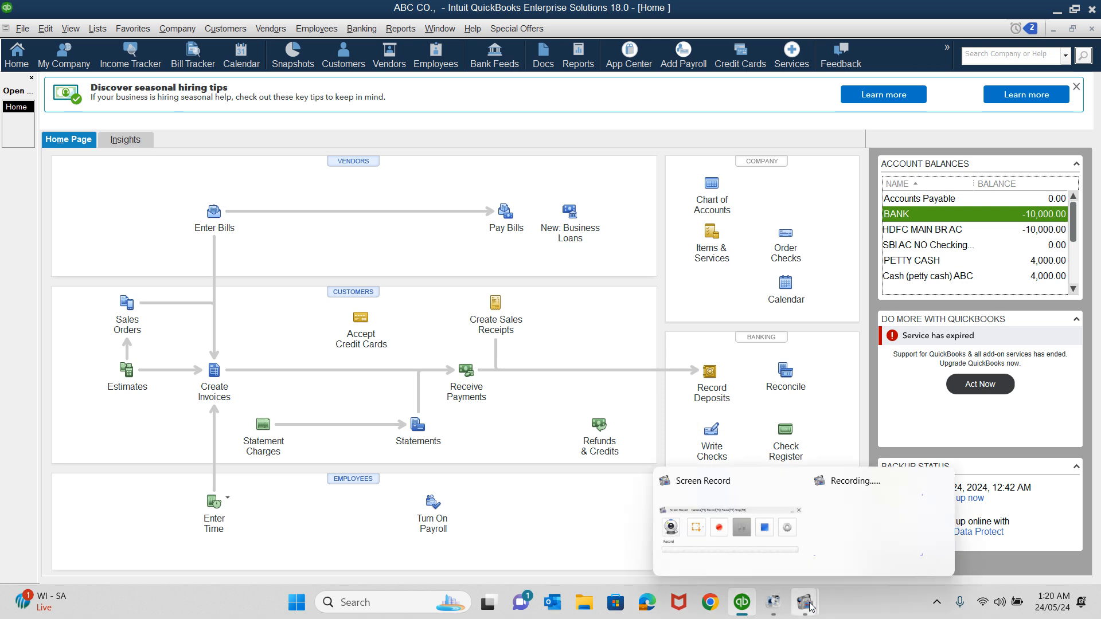